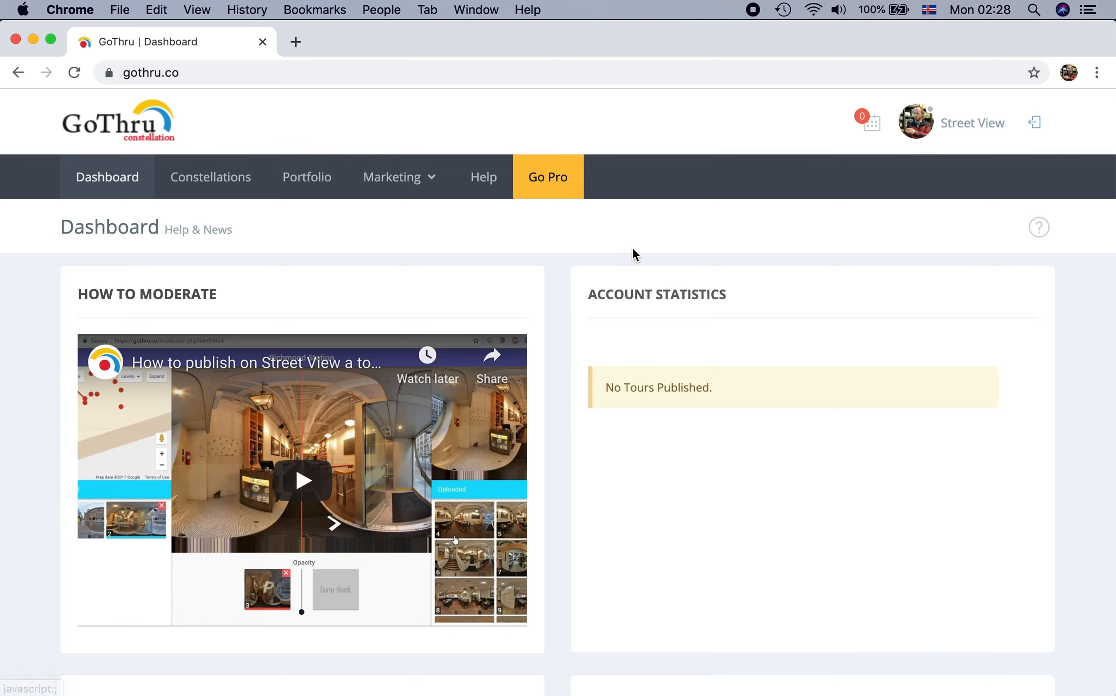
# - From My Profile, associate the Google account for Street View and allow GoThru to publish and manage its 360 photos
pyautogui.click(959, 122)
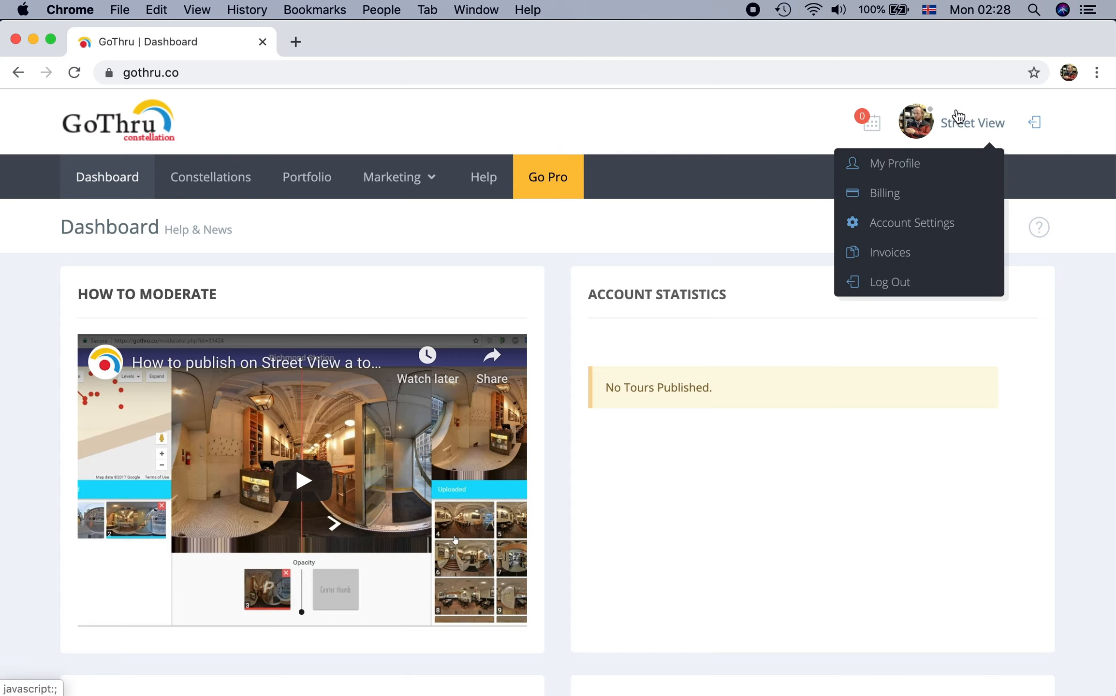
pyautogui.click(907, 164)
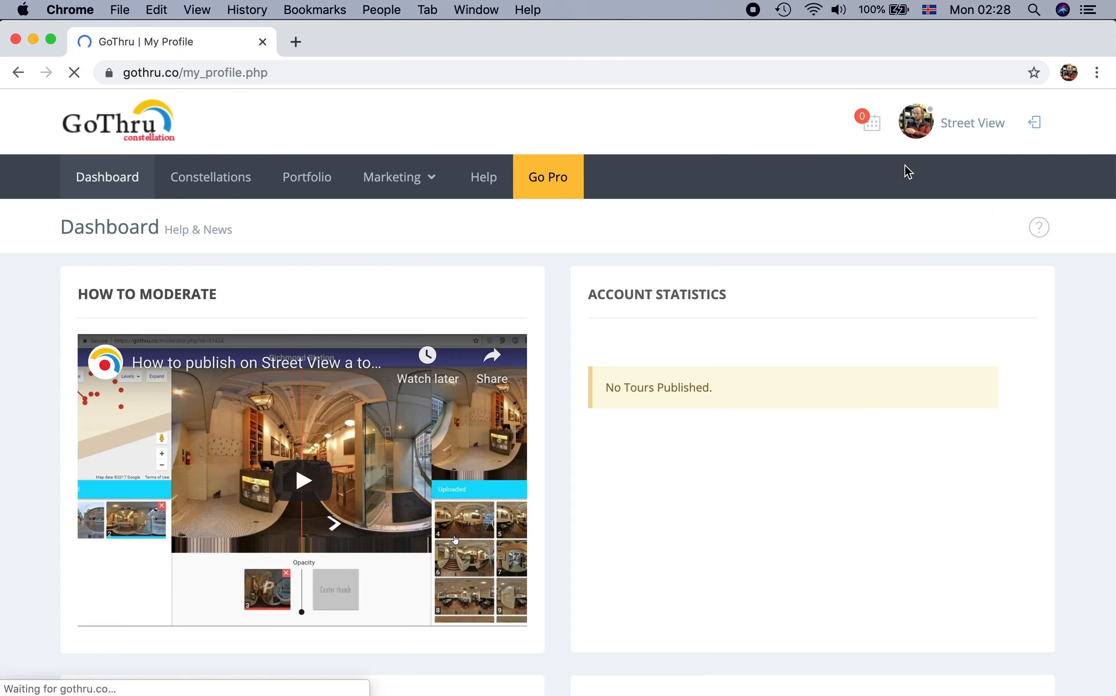
pyautogui.scroll(-6, 697, 301)
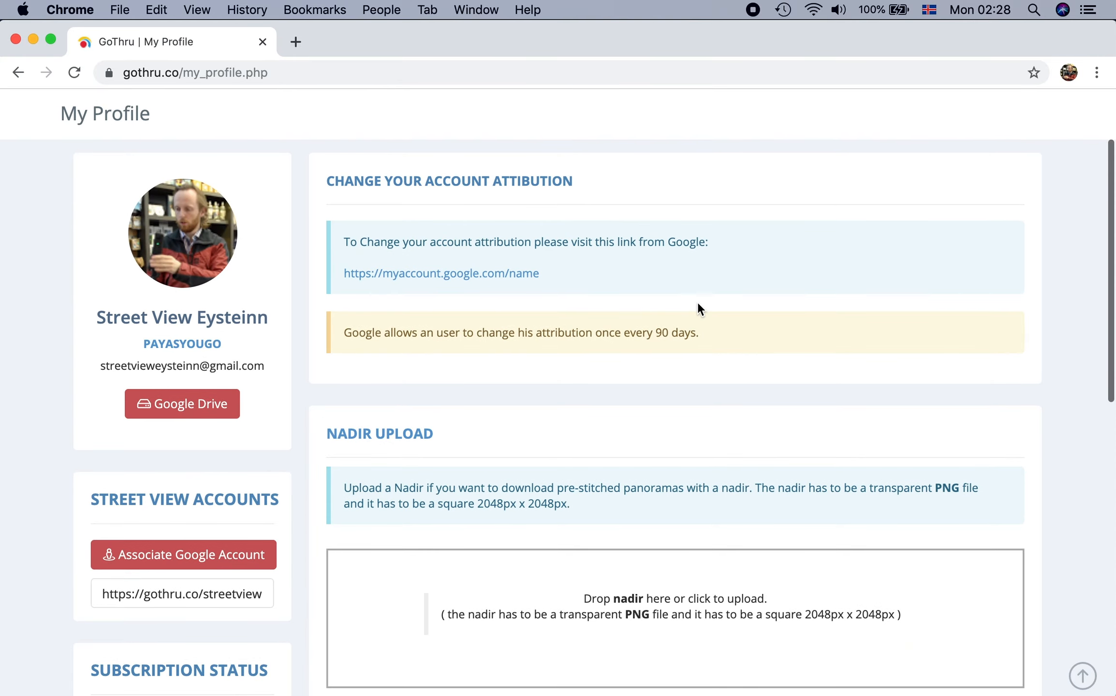
pyautogui.scroll(1, 697, 301)
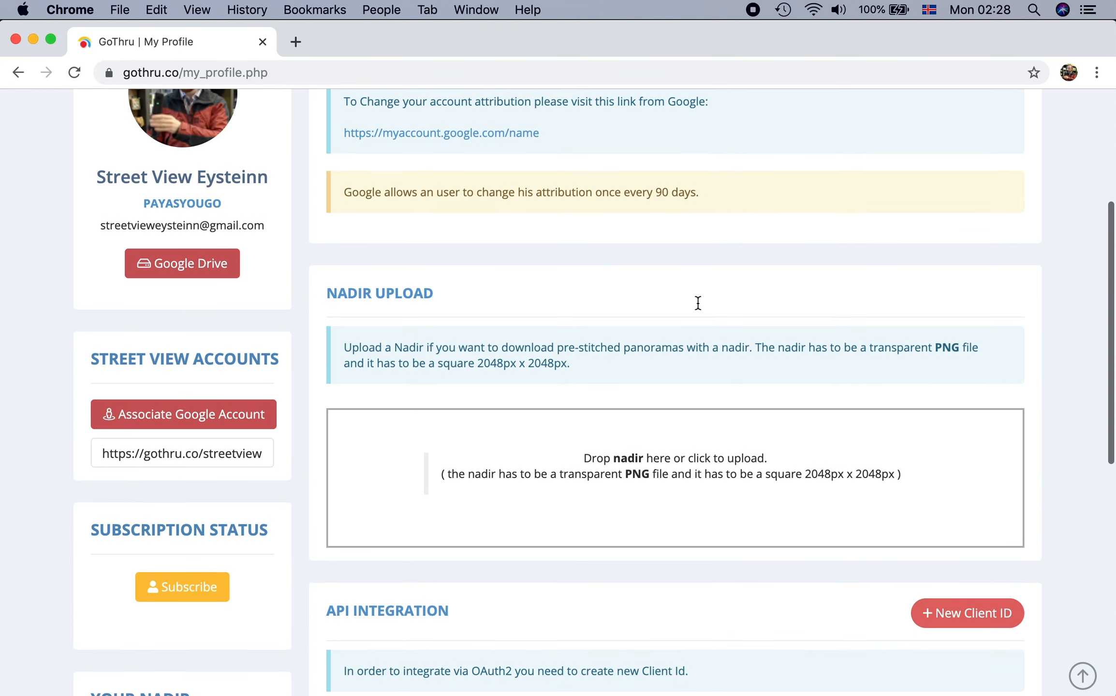
pyautogui.click(199, 422)
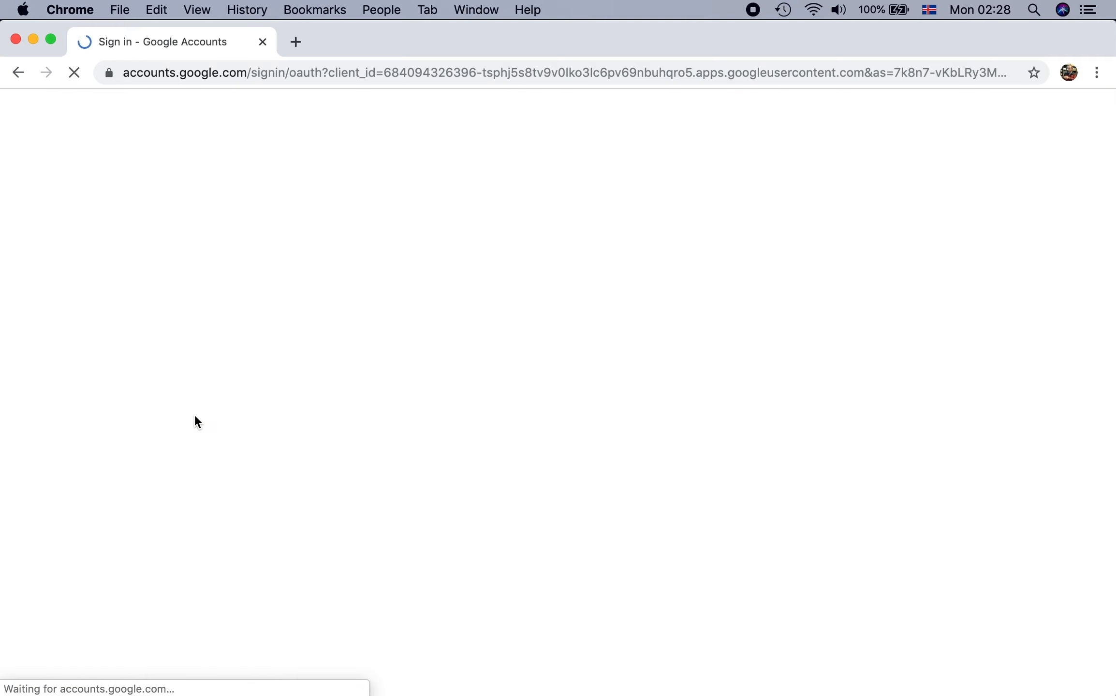
pyautogui.click(486, 387)
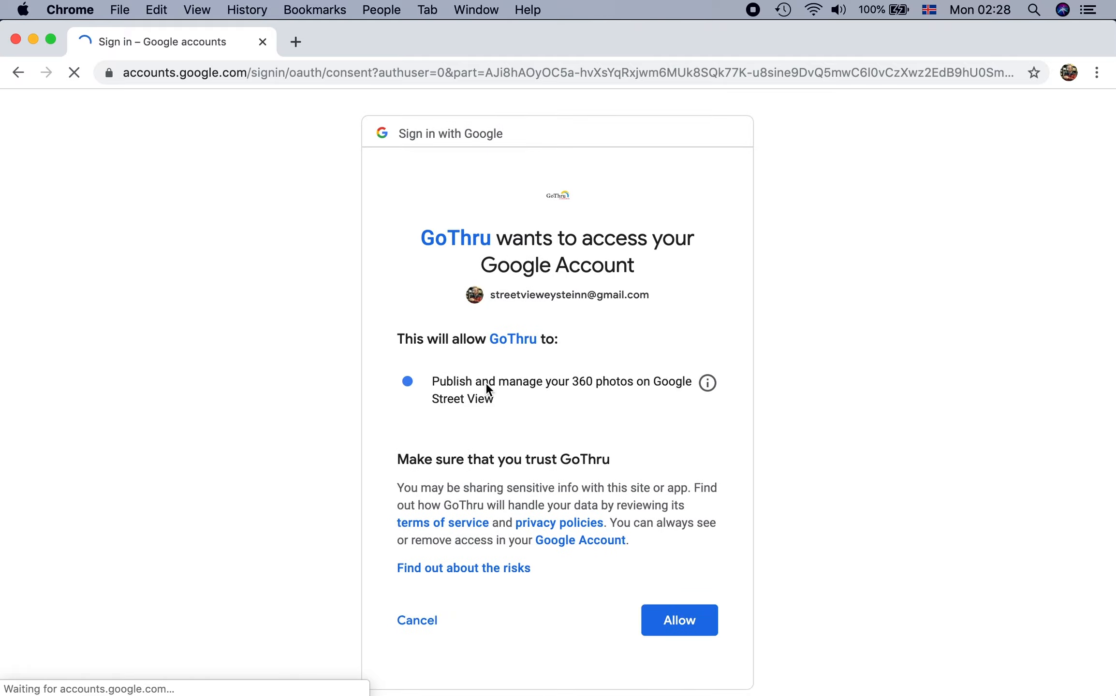
pyautogui.click(681, 622)
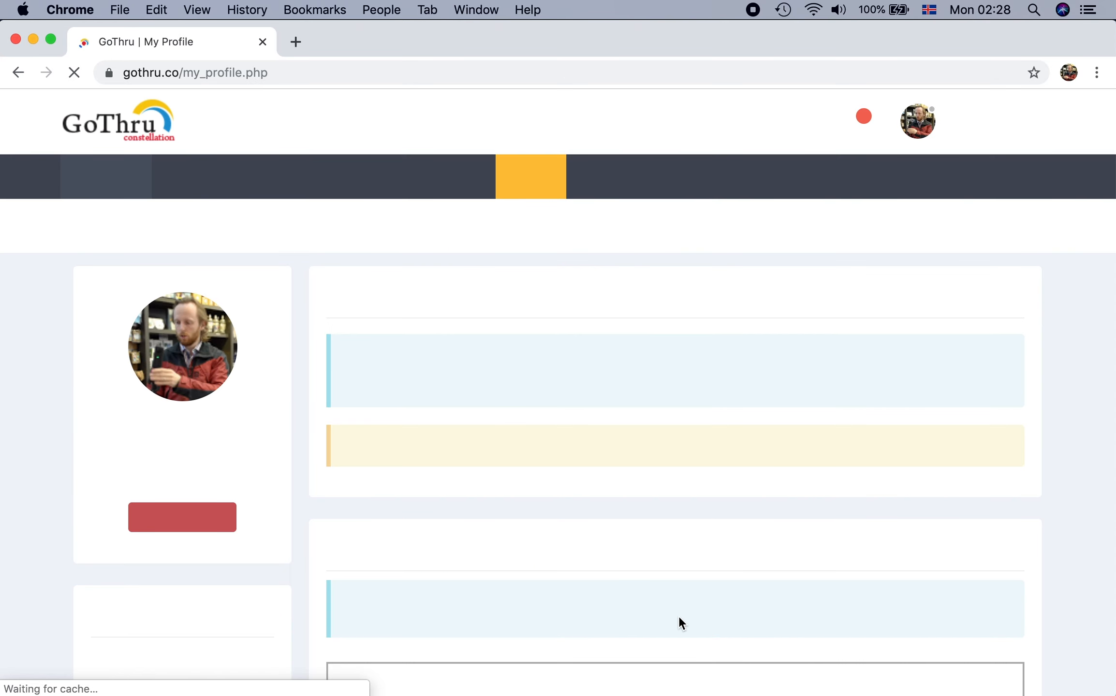
# - Select the newly associated Google account under Street View Accounts
pyautogui.scroll(-3, 678, 617)
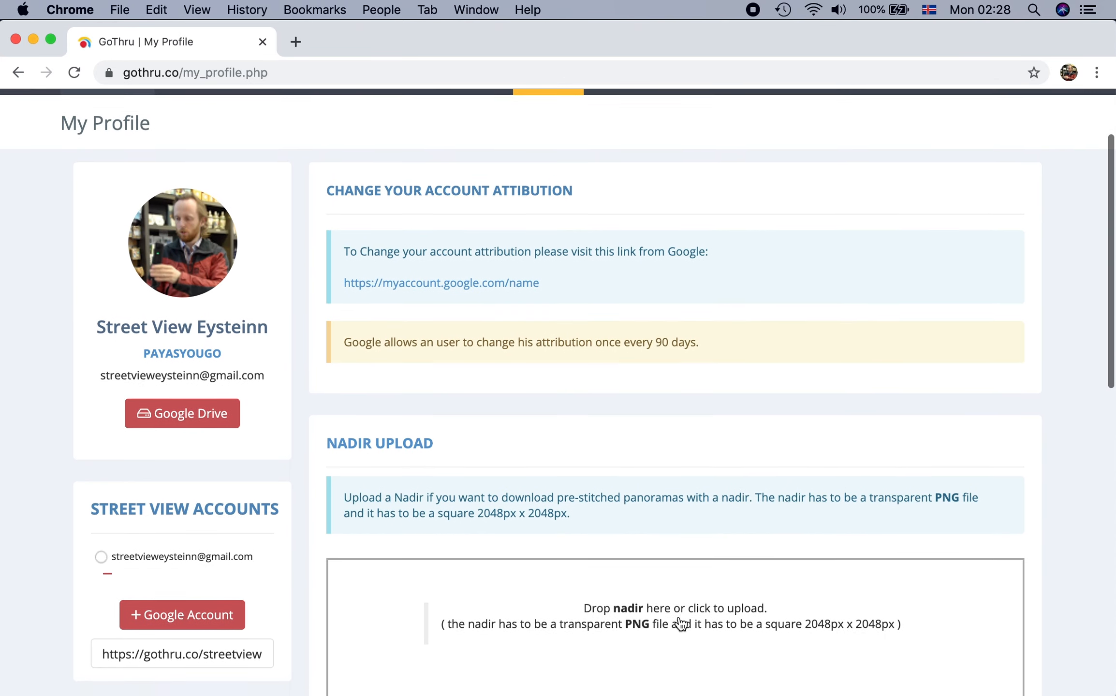
pyautogui.scroll(-6, 678, 623)
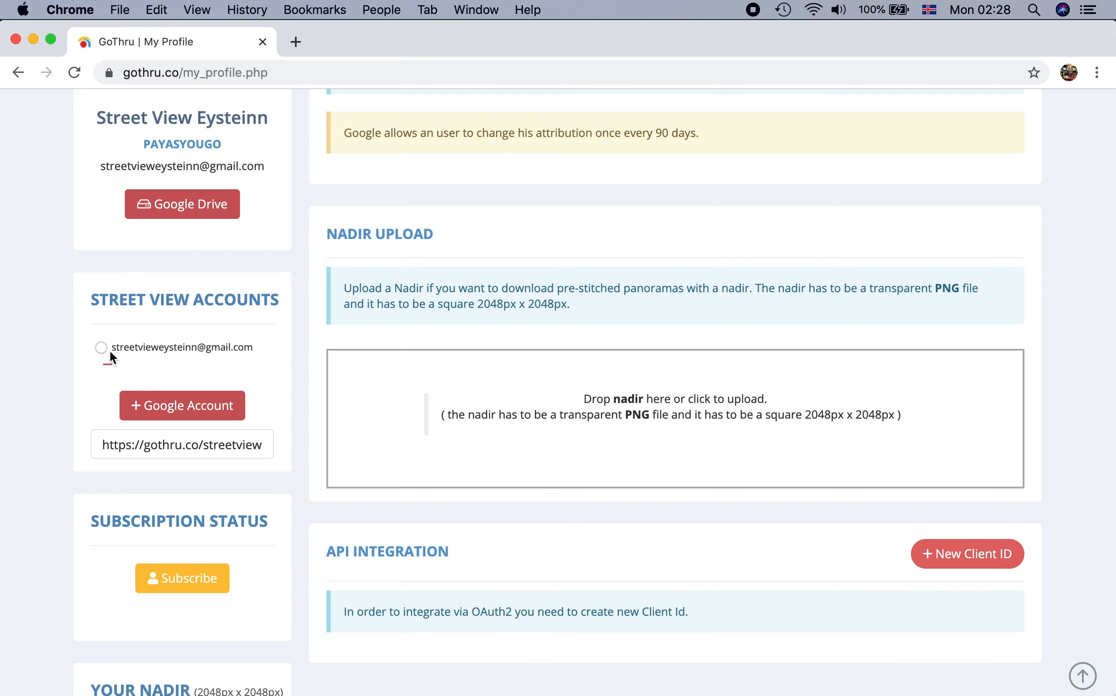
pyautogui.click(101, 347)
pyautogui.scroll(9, 60, 394)
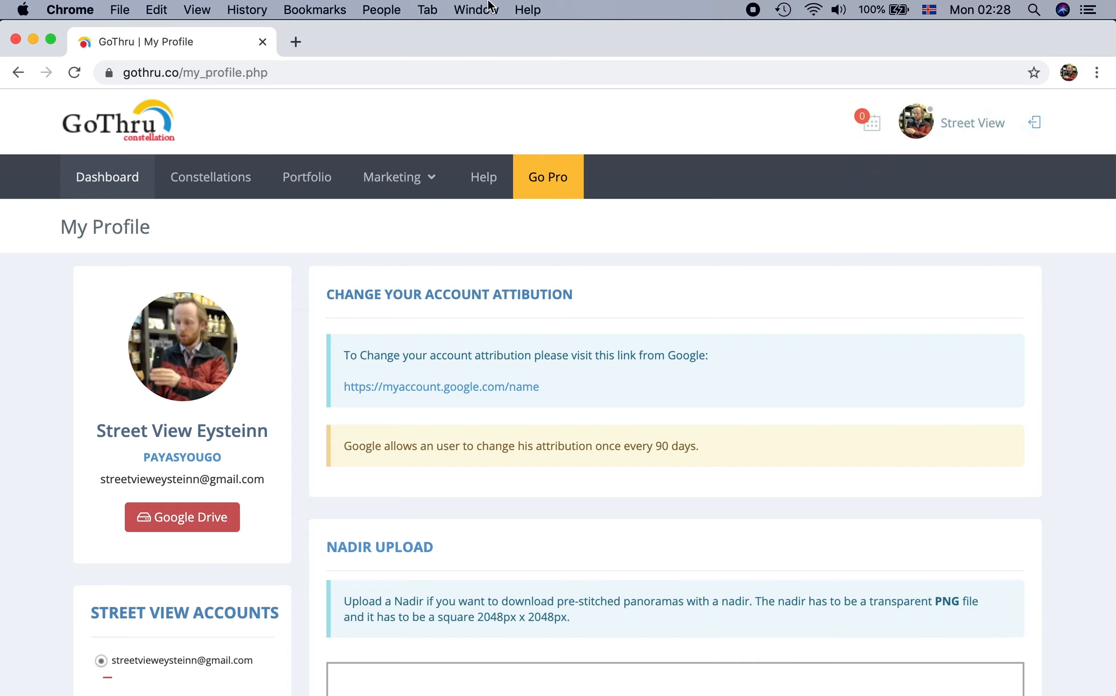
# - Switch to the GoThru | Constellations browser window and look over the dashboard's help and panorama stitching sections
pyautogui.click(489, 6)
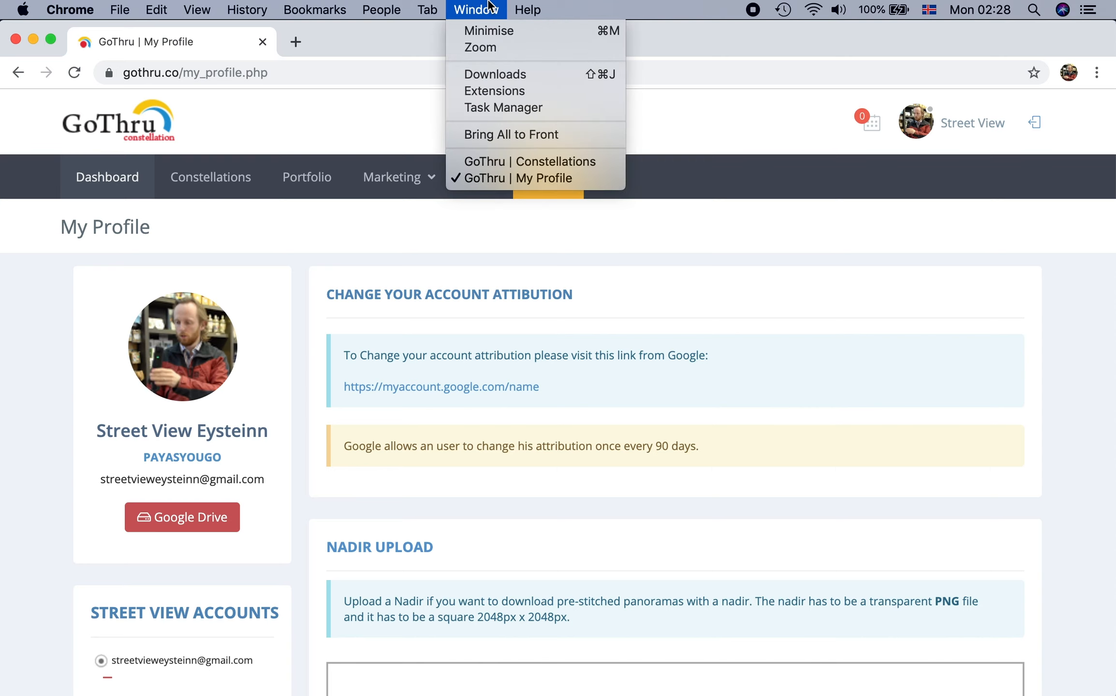
pyautogui.click(471, 159)
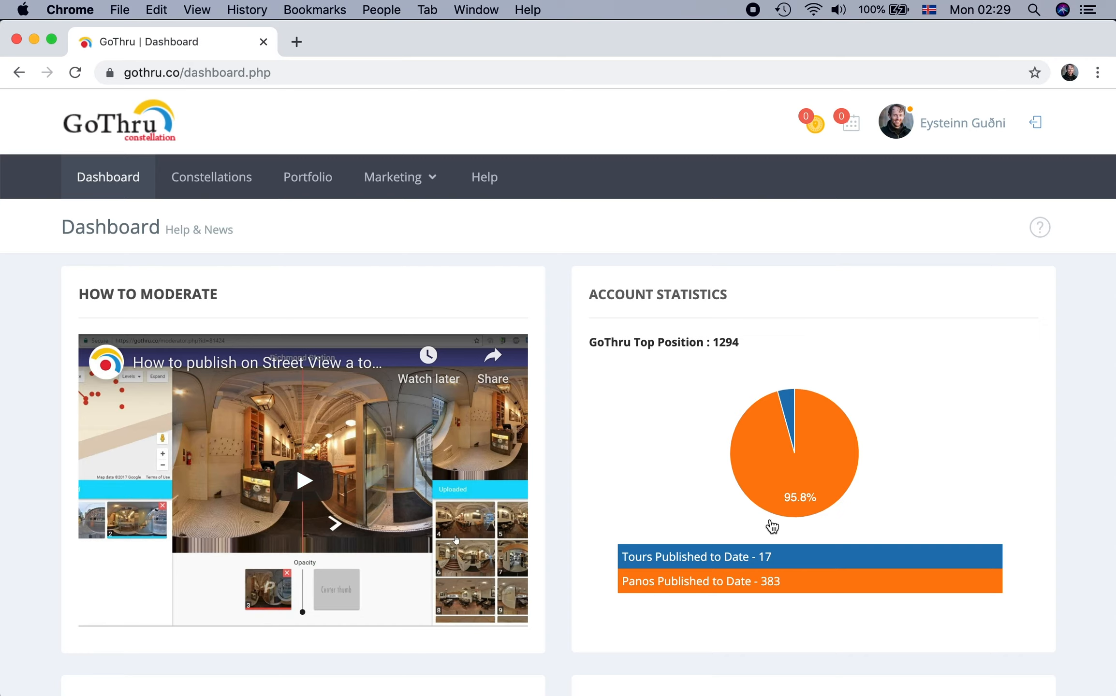
pyautogui.scroll(-10, 532, 466)
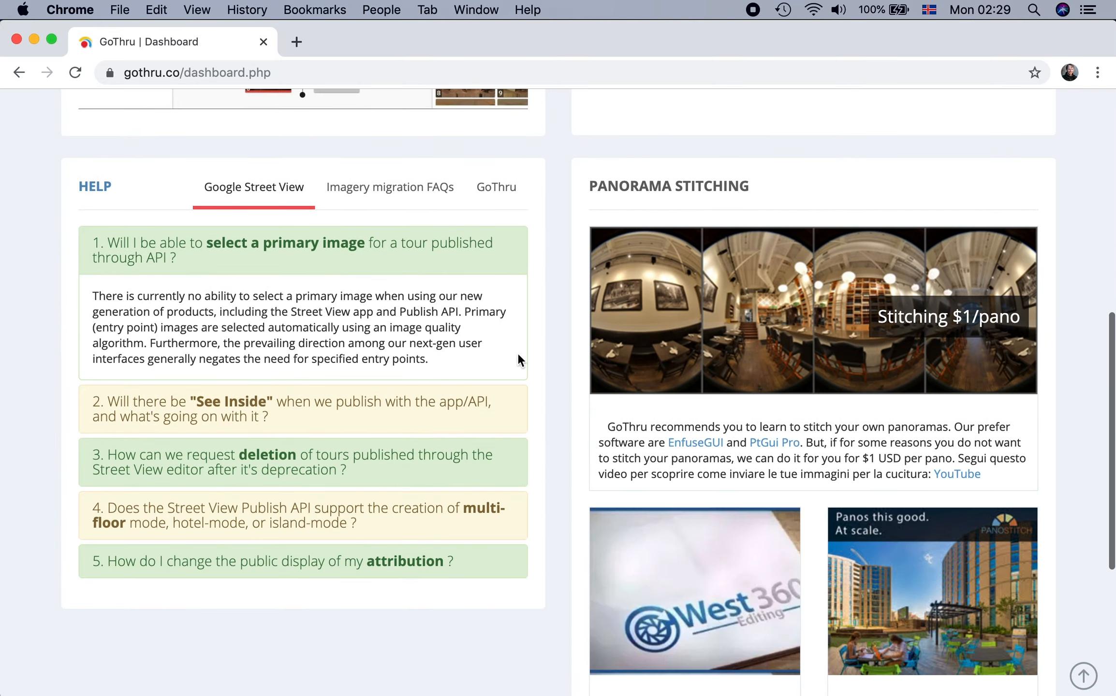
pyautogui.scroll(10, 537, 400)
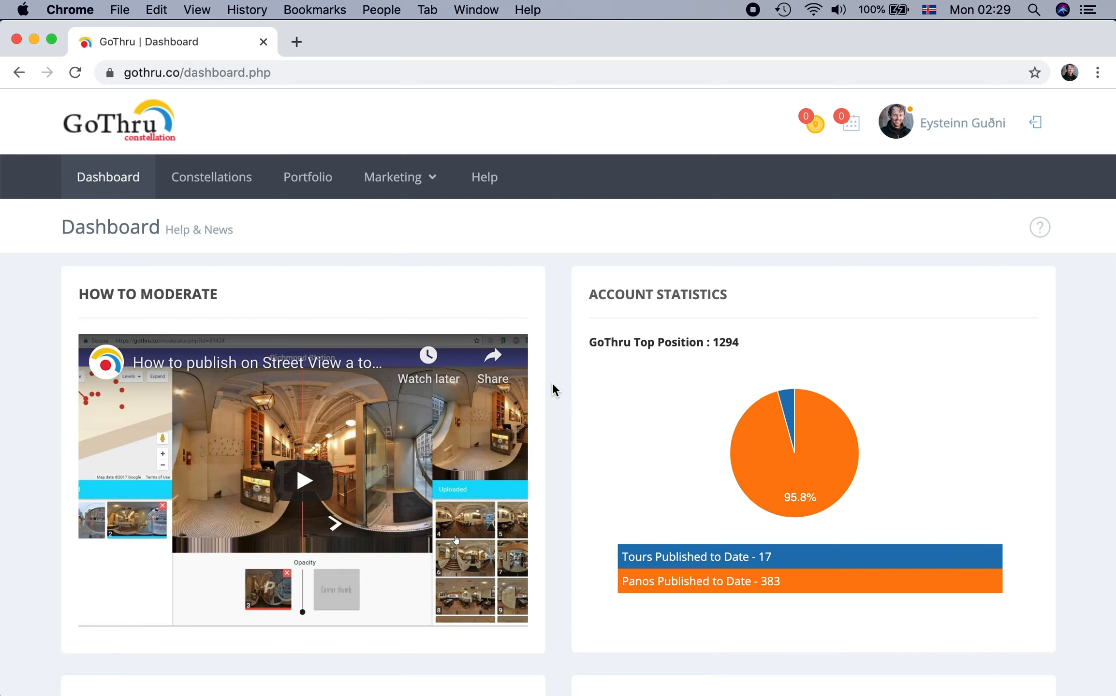
# - Start a new tour from the Constellations manager using the Google Business tour type
pyautogui.click(212, 185)
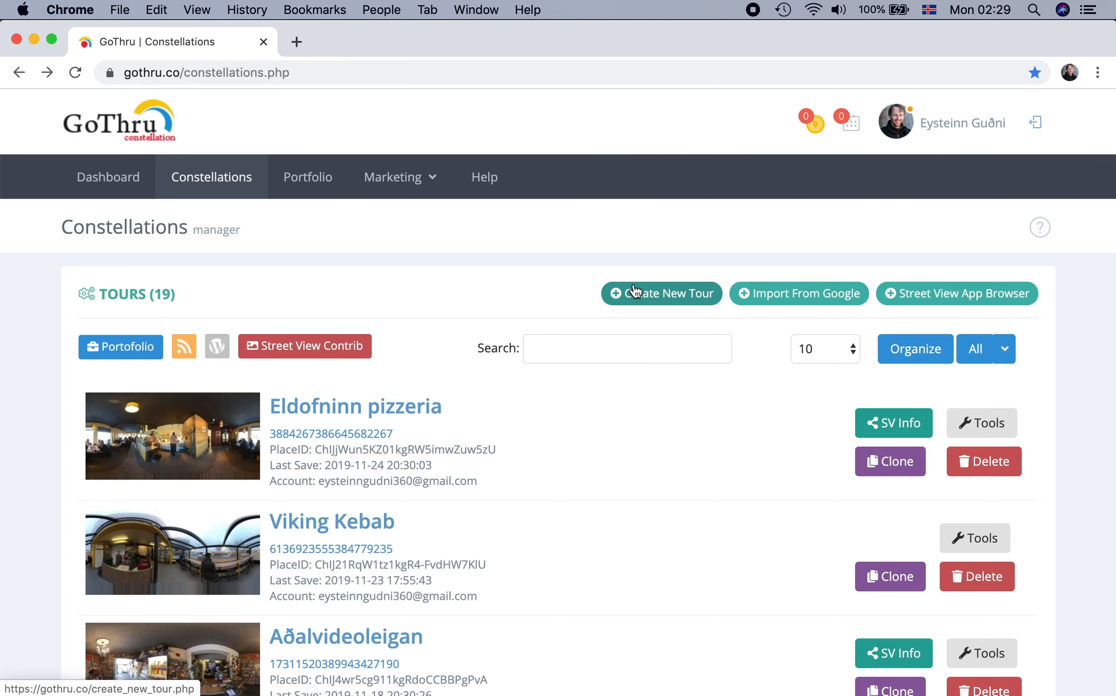
pyautogui.click(635, 301)
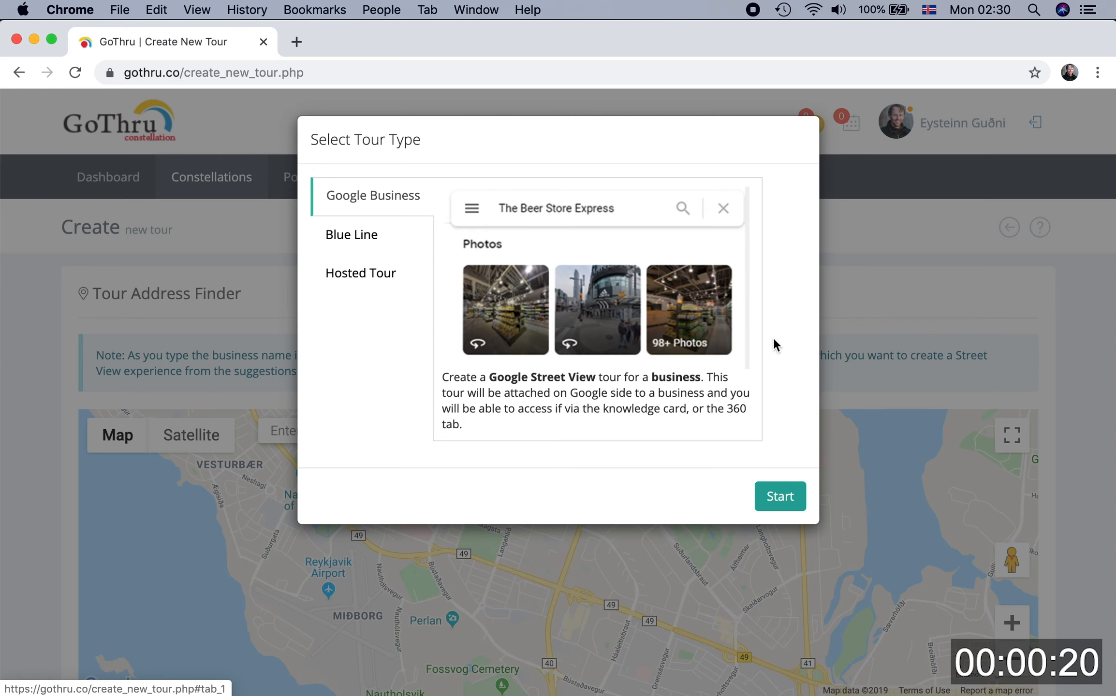
pyautogui.click(781, 497)
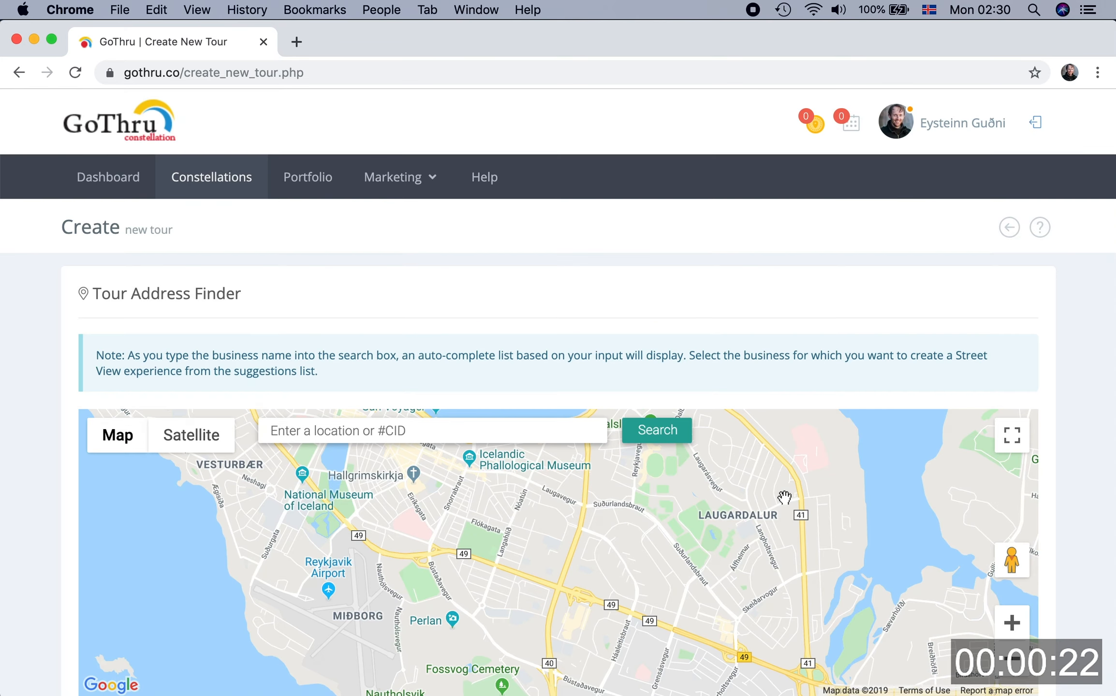
# - Find the business Mál og Menning, Laugavegur, Reykjavík, in the address finder and create the new tour for it
pyautogui.scroll(-3, 12, 435)
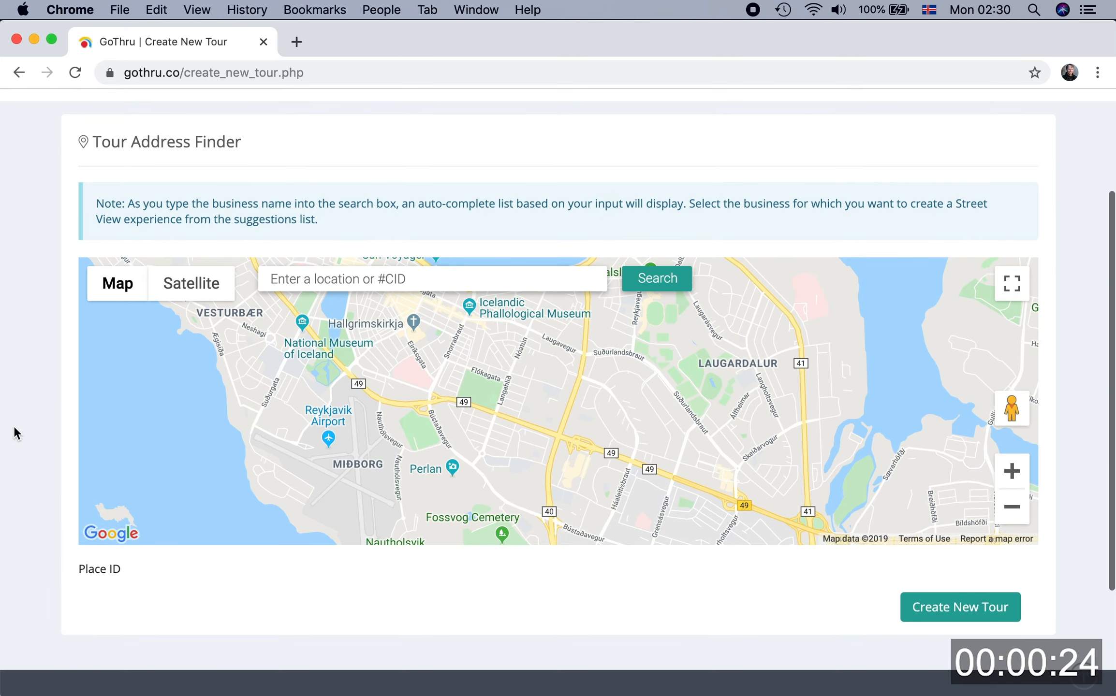
pyautogui.click(302, 280)
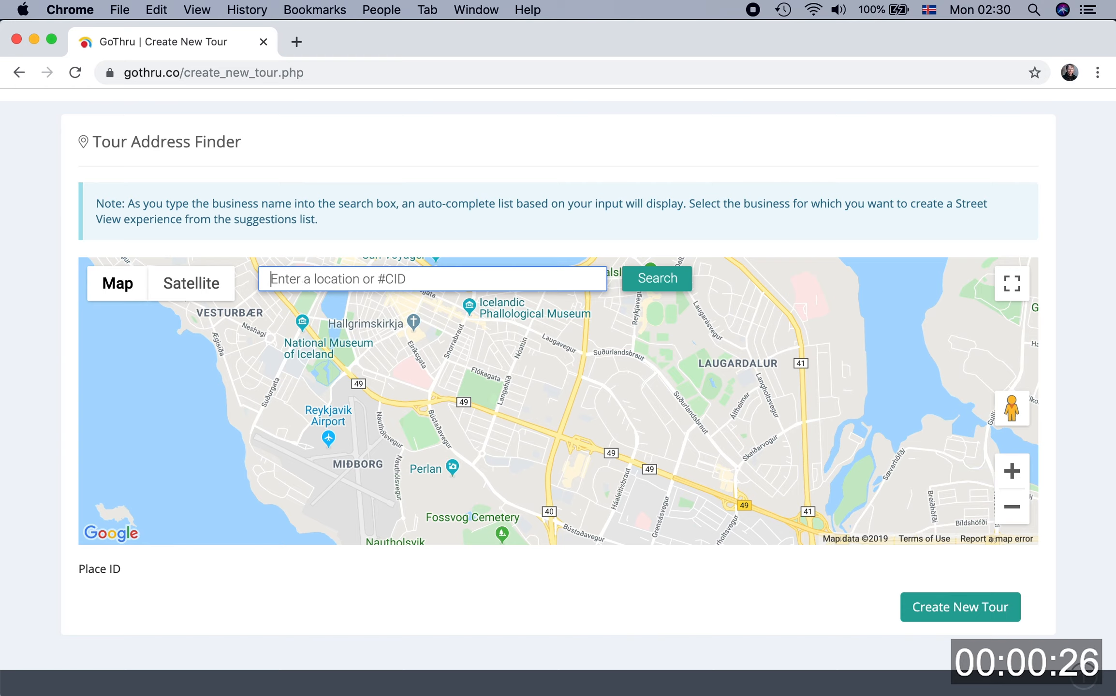
pyautogui.write('mál og me')
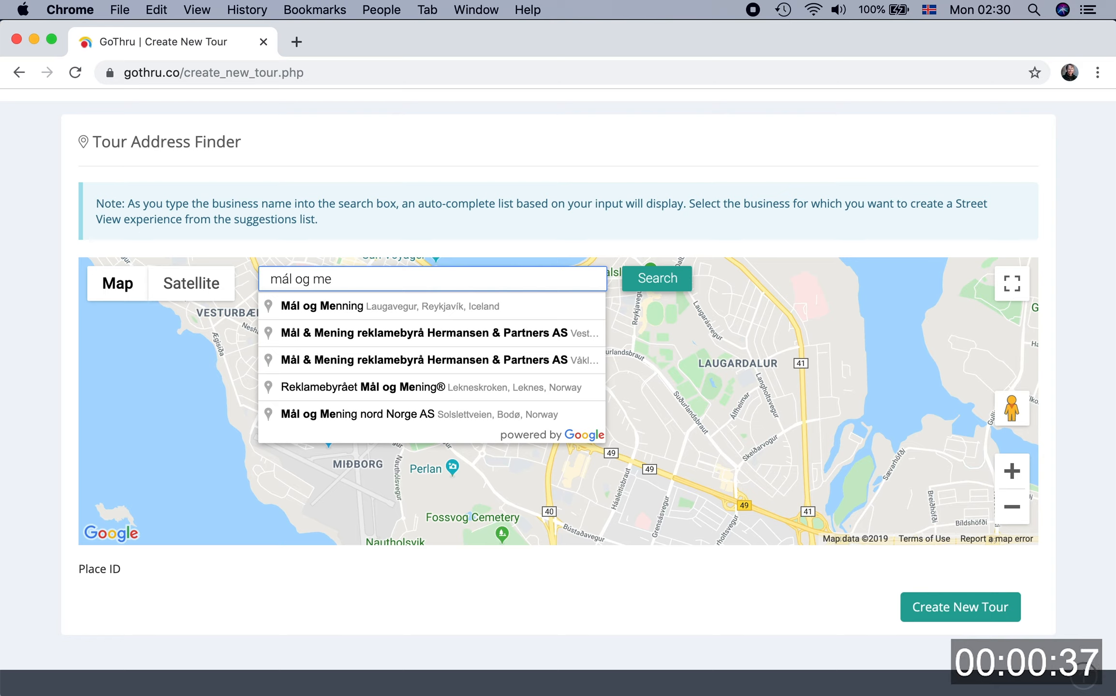
pyautogui.click(328, 307)
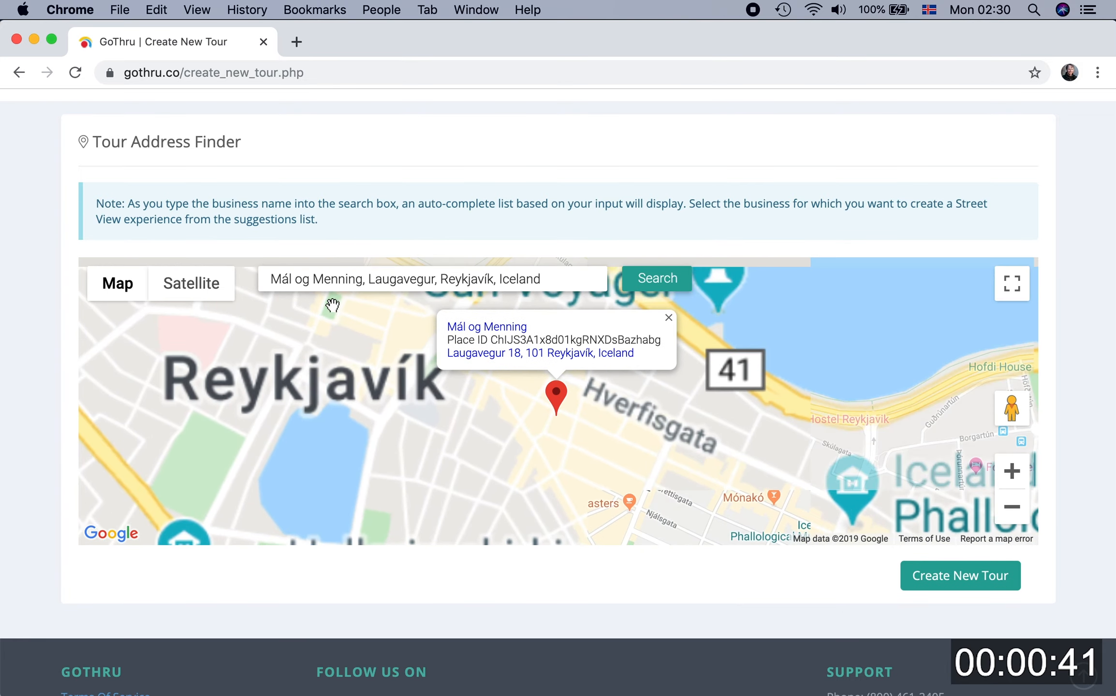
pyautogui.scroll(1, 566, 435)
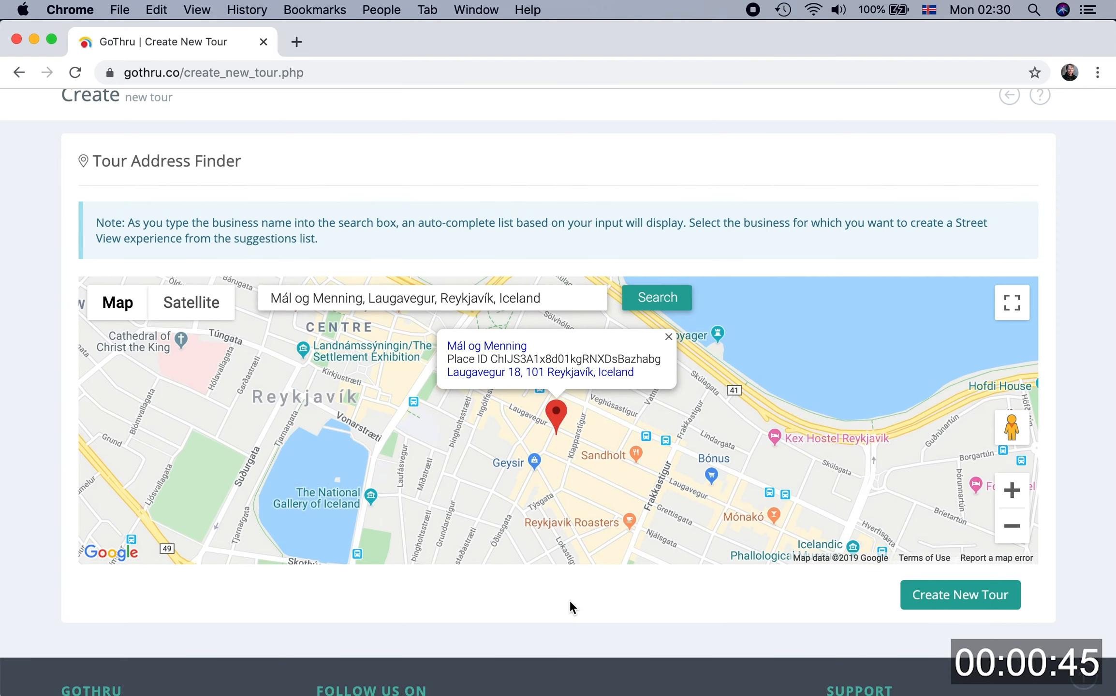
pyautogui.scroll(-2, 569, 600)
pyautogui.scroll(5, 568, 599)
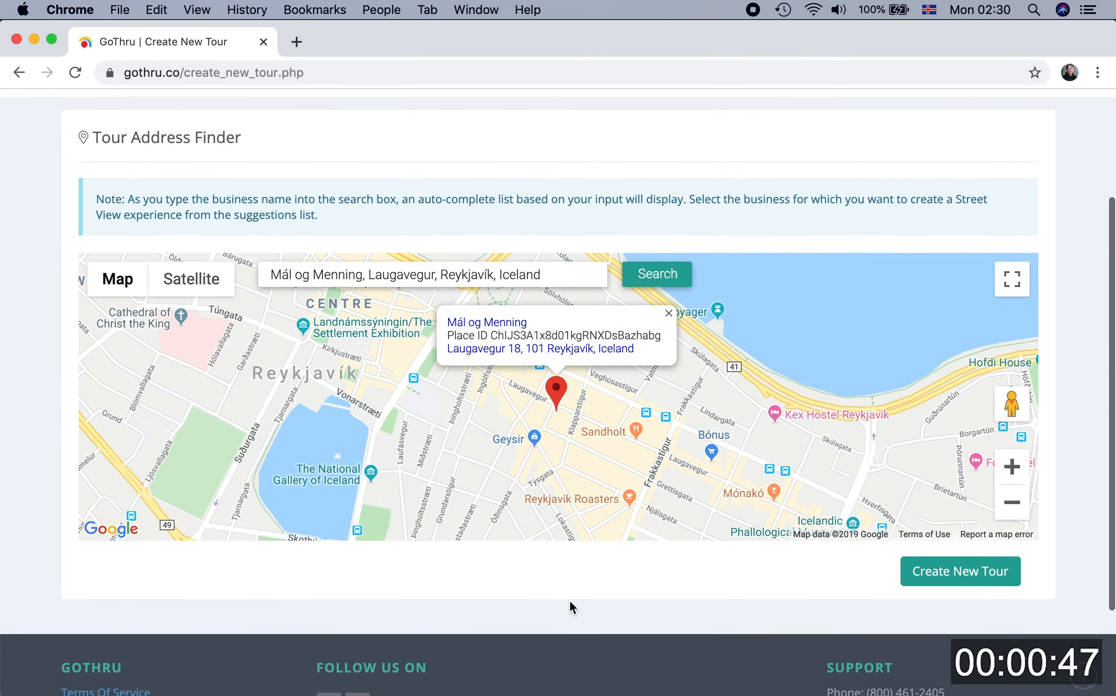
pyautogui.click(938, 671)
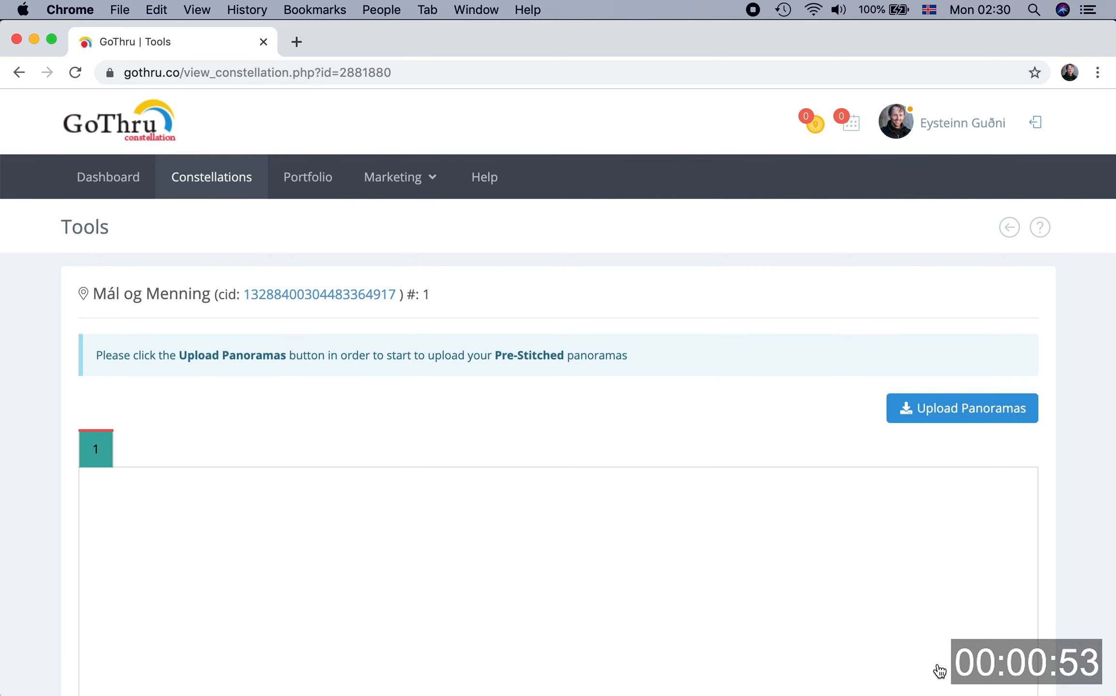
# - Open the tour's panorama upload and add all images from the Finder folder "1 floor" to level 1
pyautogui.click(948, 411)
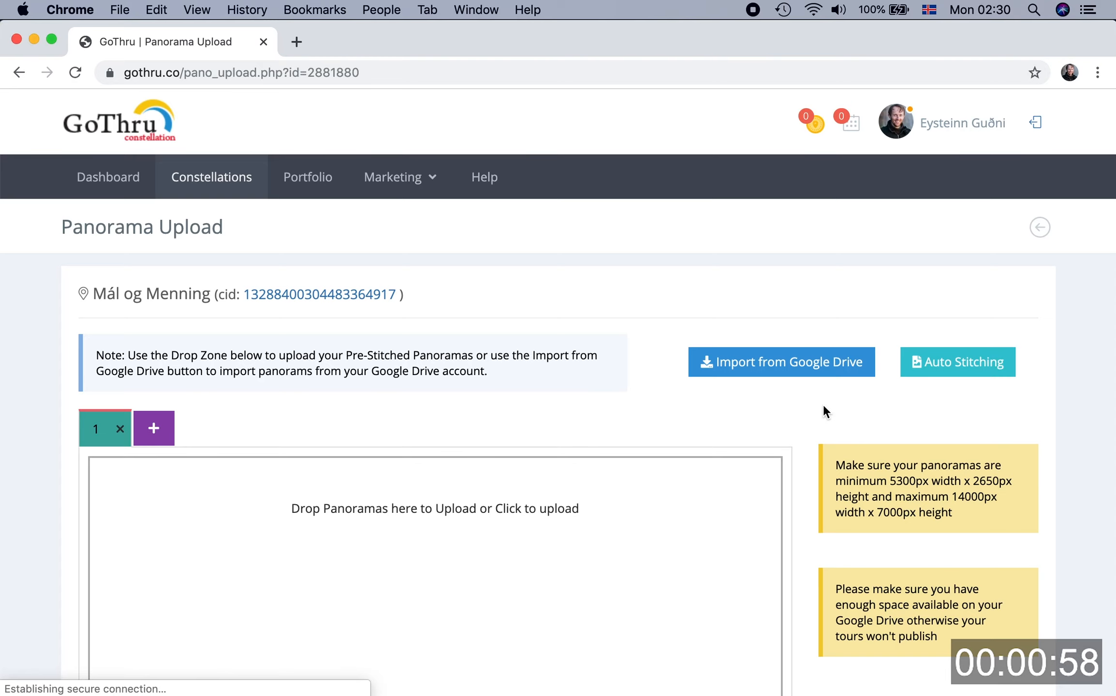
pyautogui.scroll(-5, 422, 378)
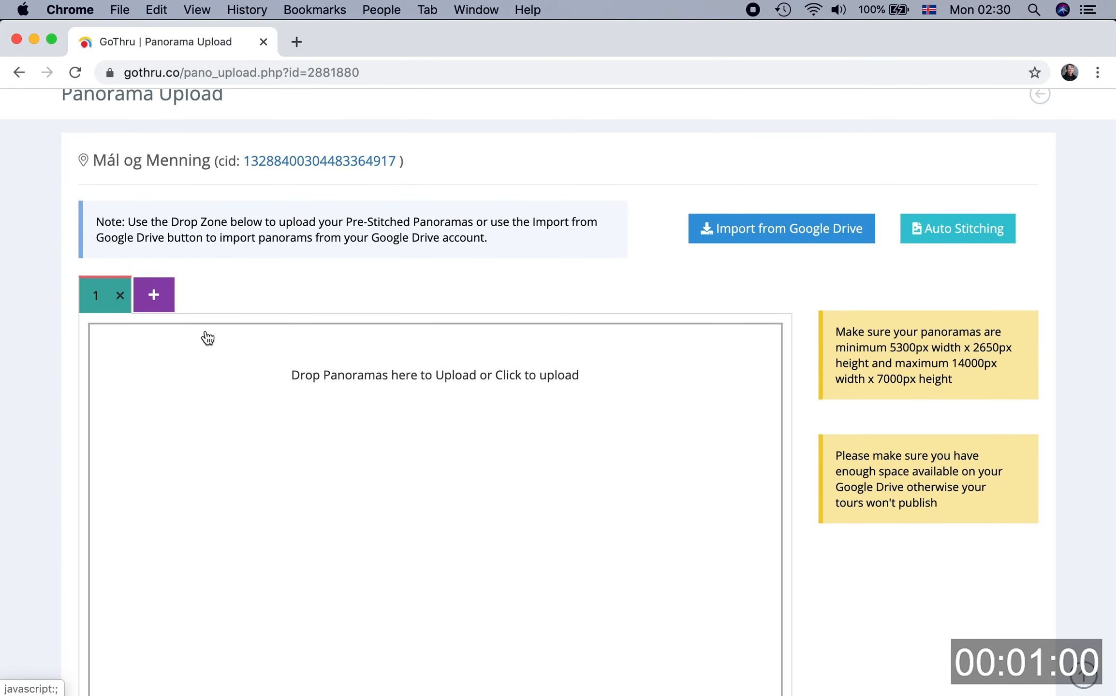
pyautogui.scroll(-3, 222, 414)
pyautogui.press('super+Tab')
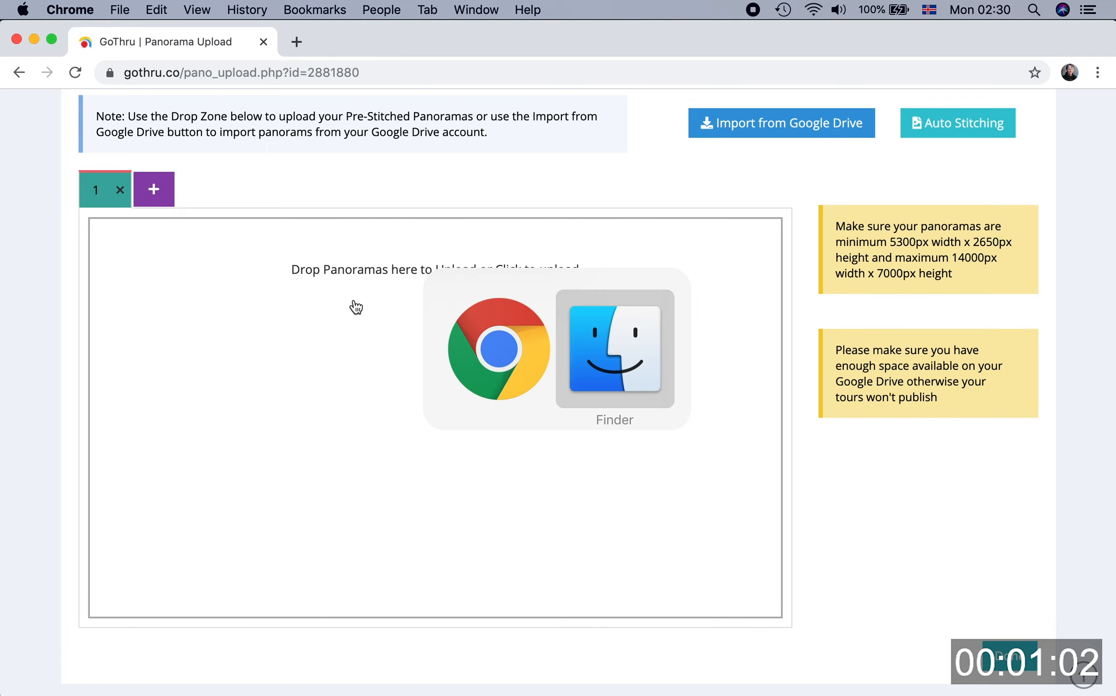
pyautogui.click(692, 183)
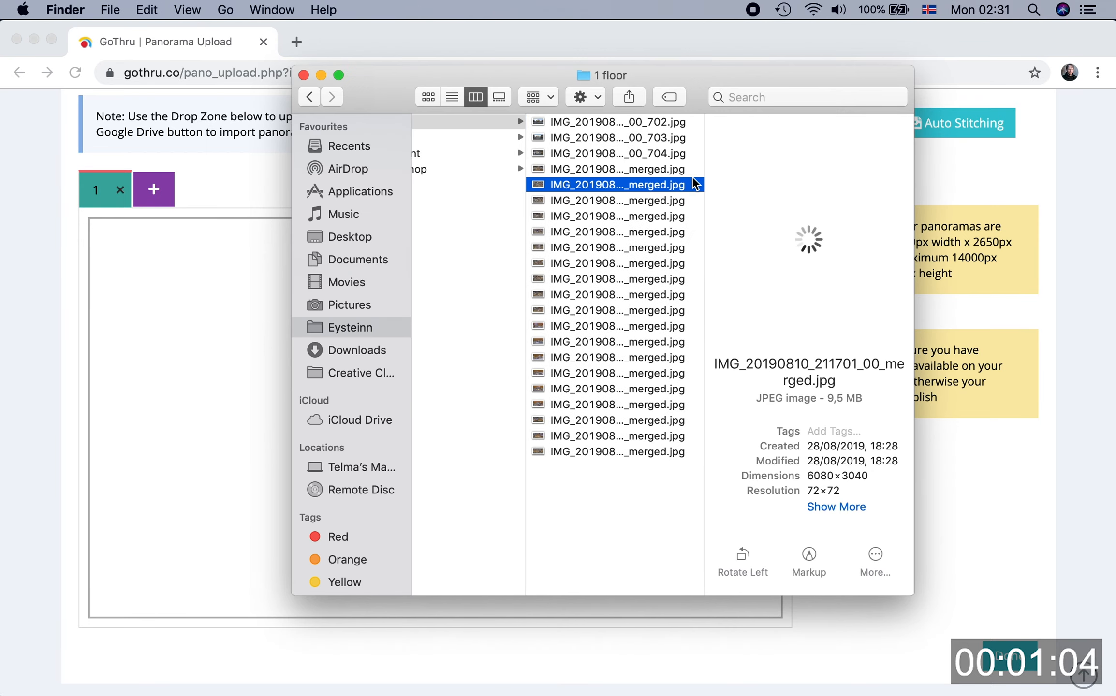
pyautogui.press('super+a')
pyautogui.moveTo(540, 124); pyautogui.dragTo(211, 384)
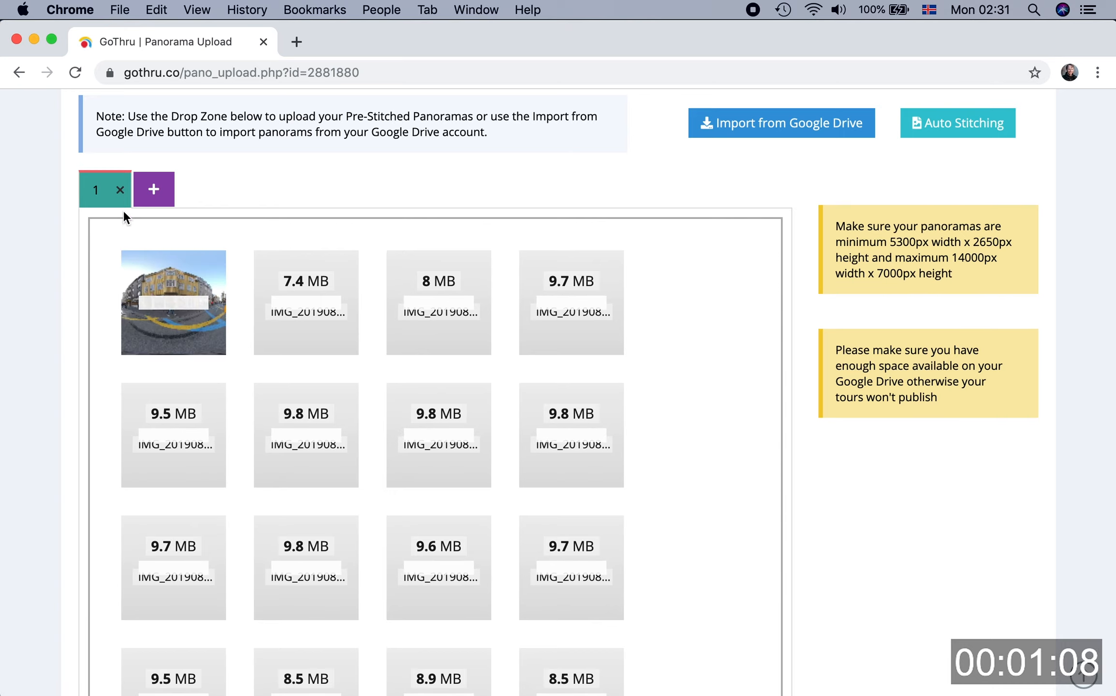
# - Add a new level named 2 as Above Ground and open it for uploading
pyautogui.click(154, 189)
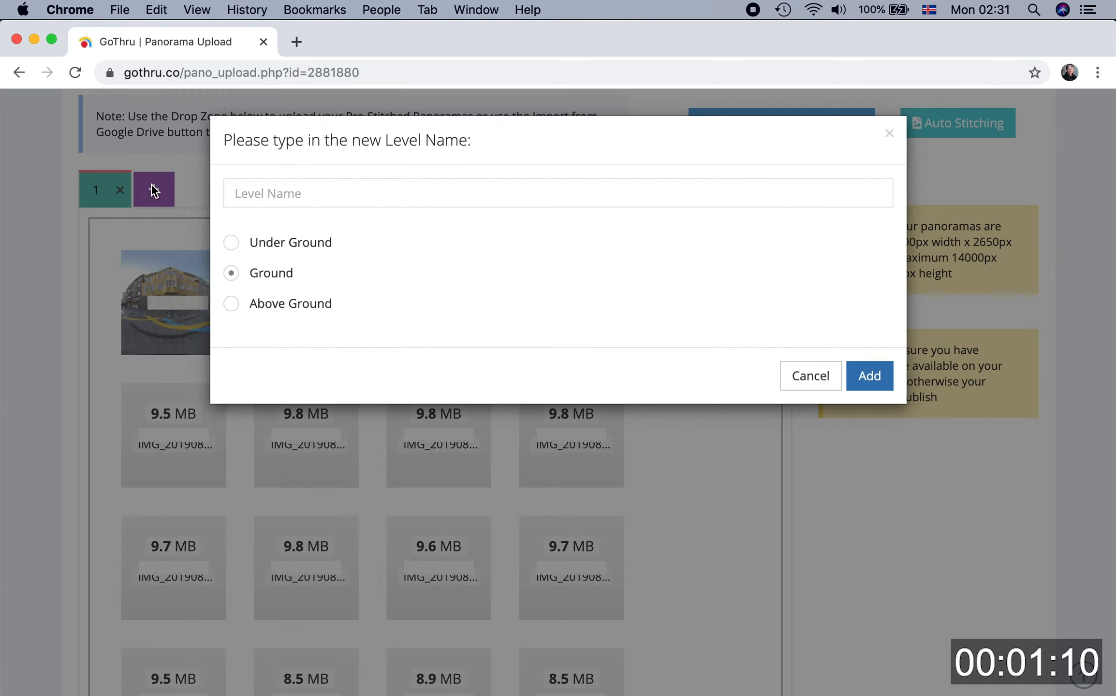
pyautogui.click(232, 304)
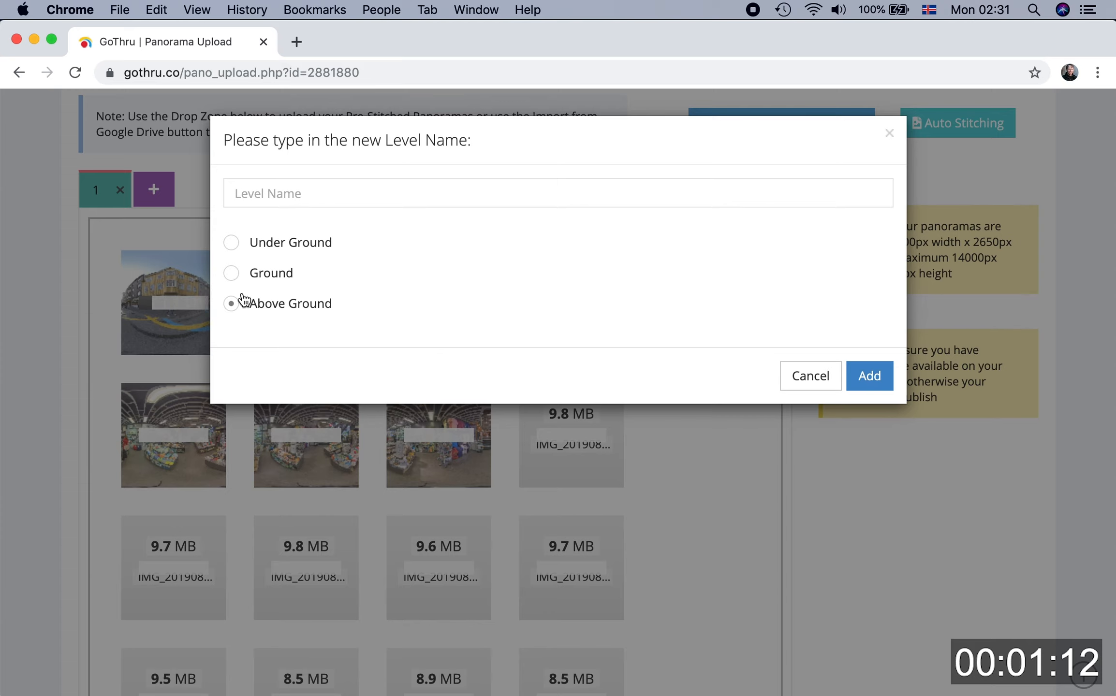
pyautogui.click(299, 189)
pyautogui.write('2')
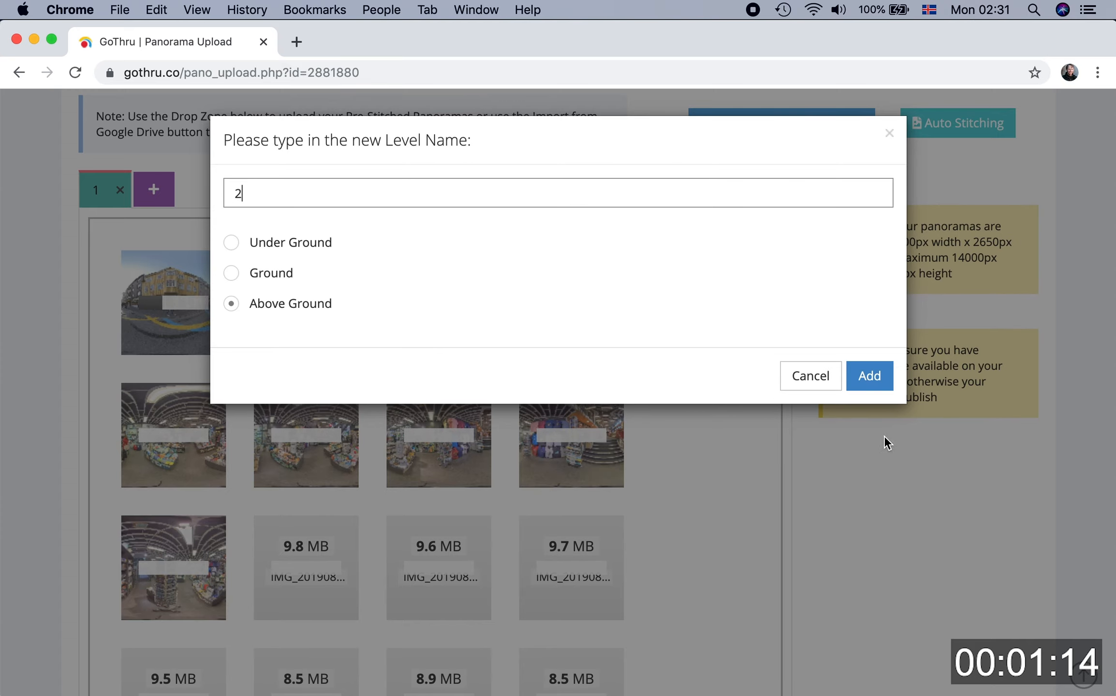
pyautogui.click(872, 387)
pyautogui.click(150, 189)
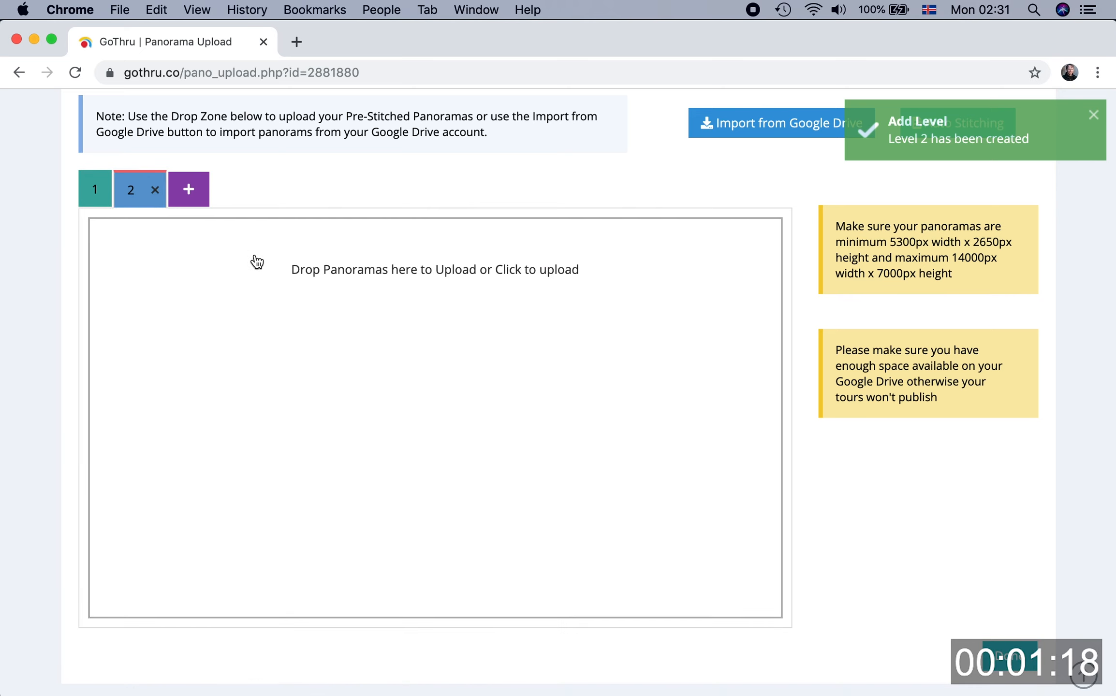
# - Upload all images from the second folder in Finder to level 2
pyautogui.press('super+Tab')
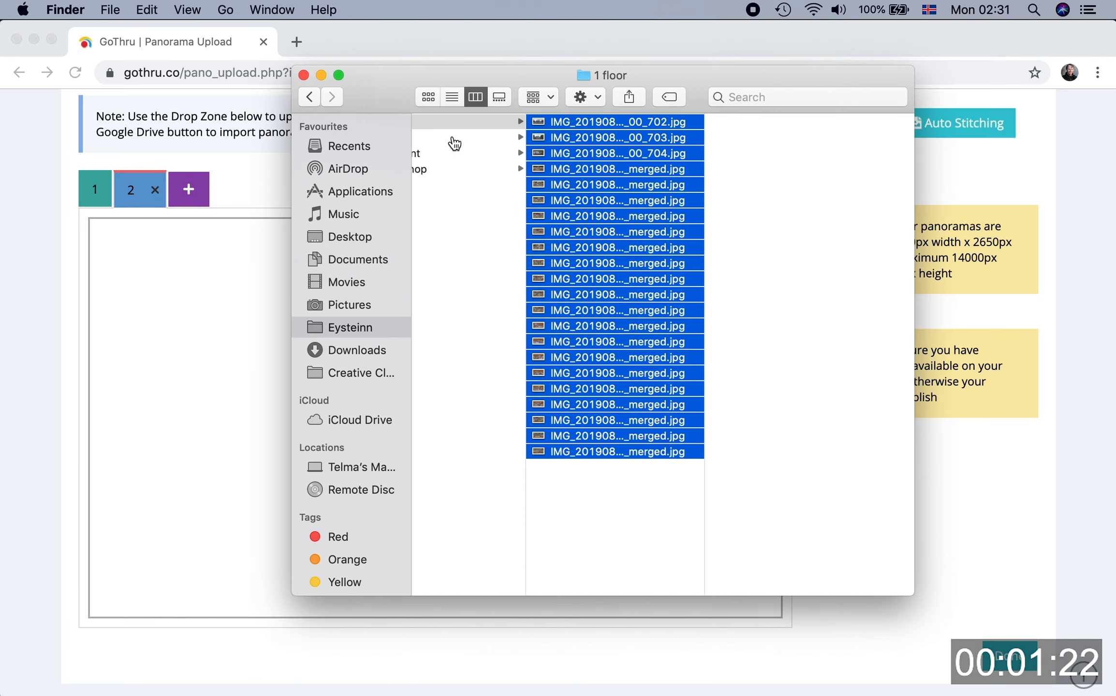
pyautogui.click(465, 138)
pyautogui.click(653, 136)
pyautogui.press('super+a')
pyautogui.moveTo(536, 125); pyautogui.dragTo(192, 343)
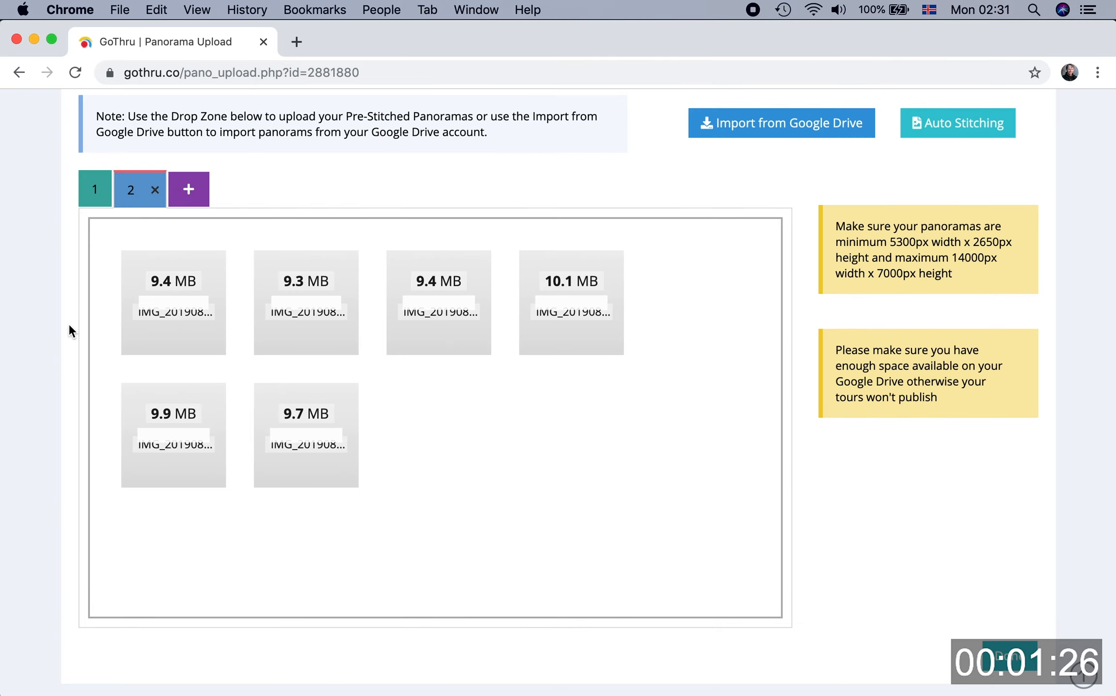
# - Add a new level named -1 as Under Ground and open it for uploading
pyautogui.click(190, 204)
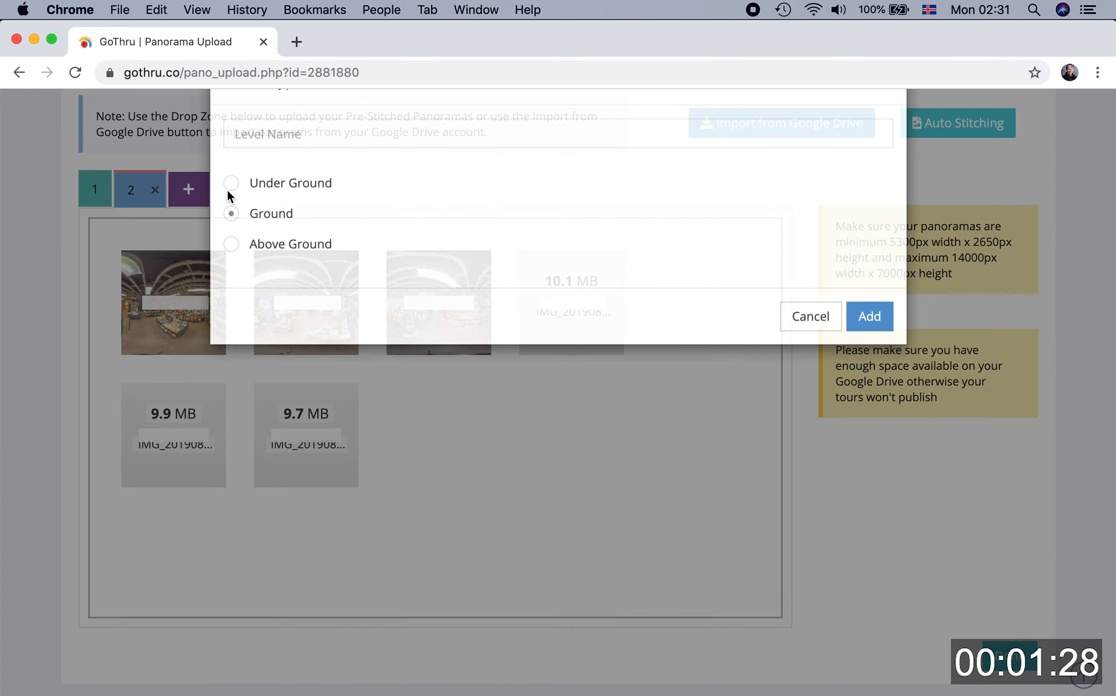
pyautogui.click(234, 243)
pyautogui.click(314, 191)
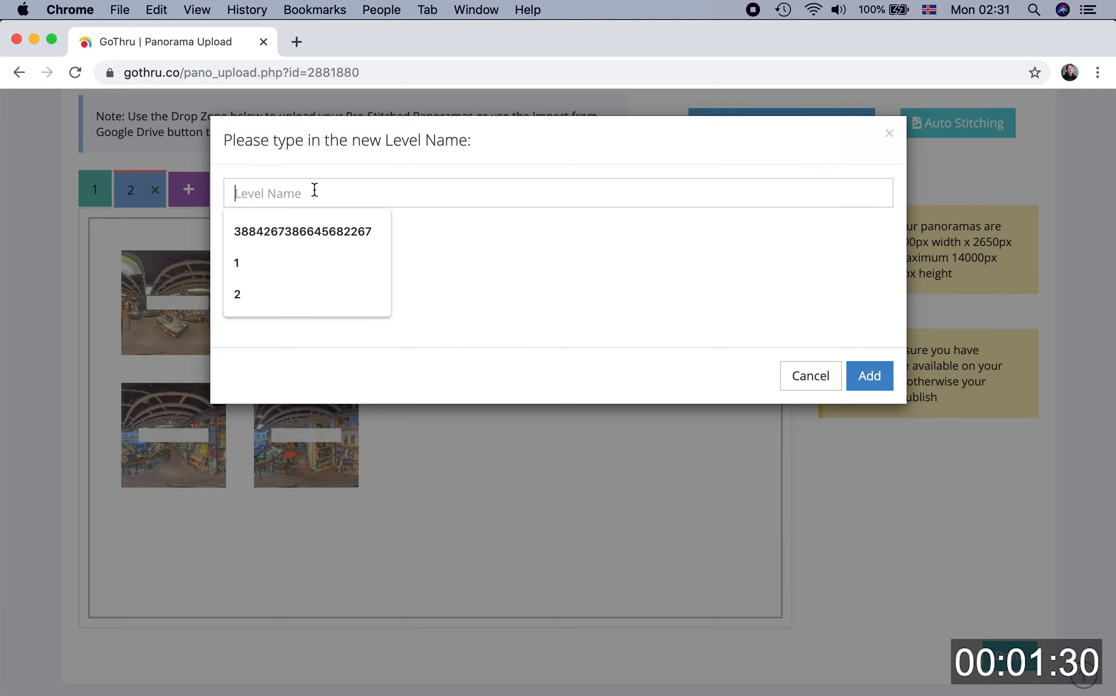
pyautogui.write('-1')
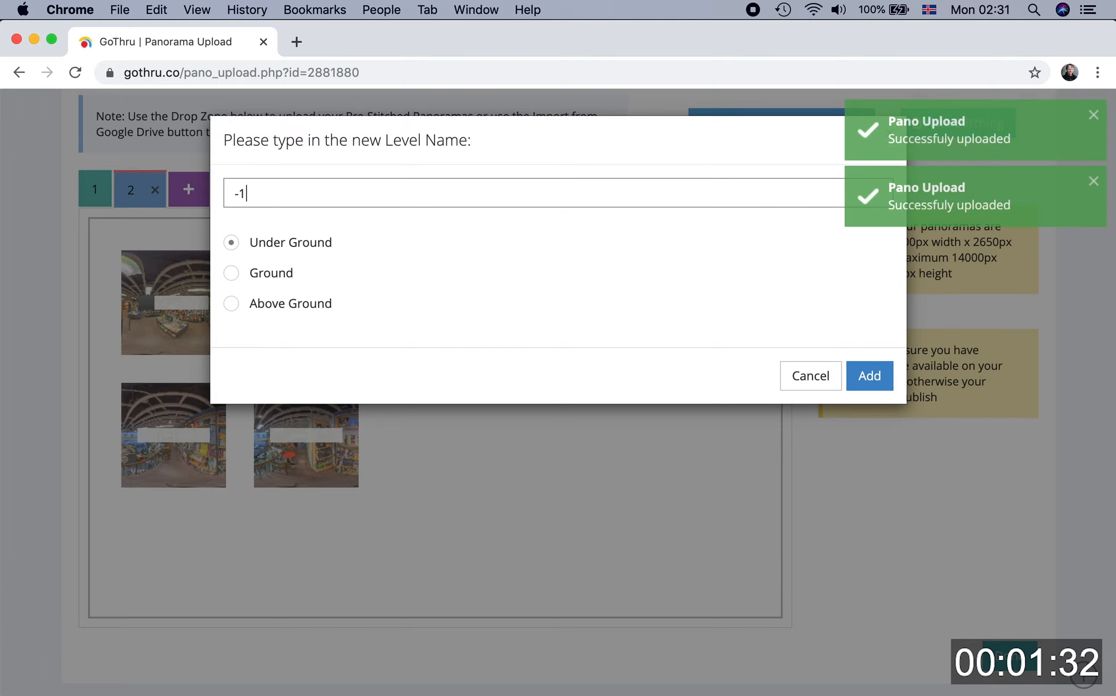
pyautogui.click(857, 382)
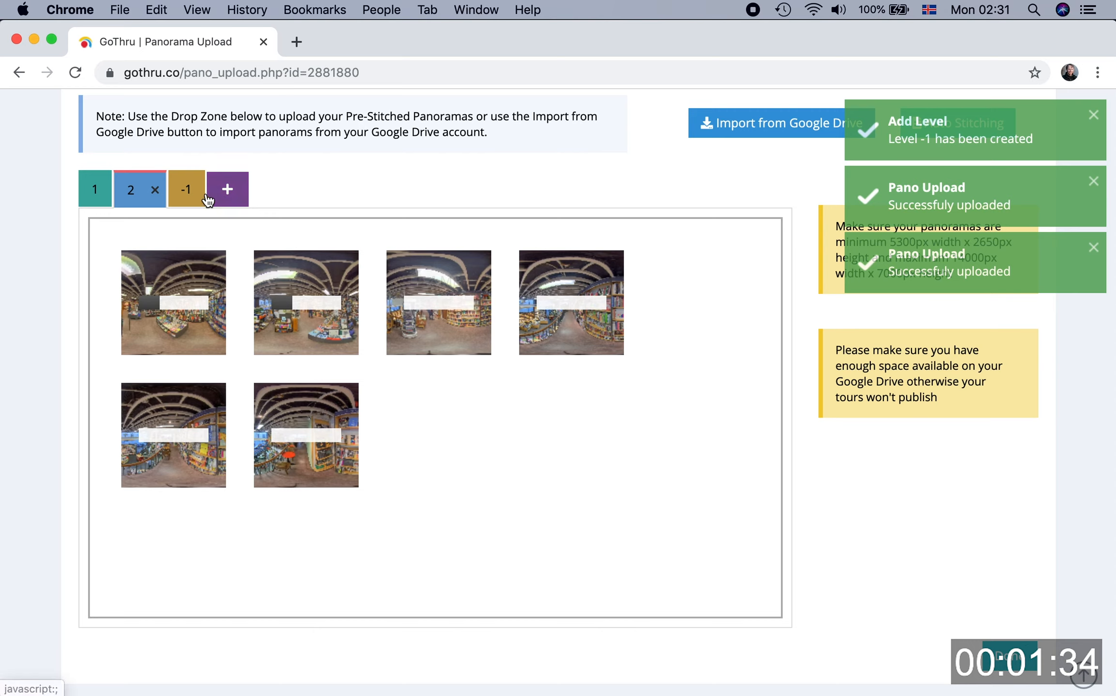
pyautogui.click(183, 193)
# - Upload all images from the Finder folder "basement" to level -1
pyautogui.press('super+Tab')
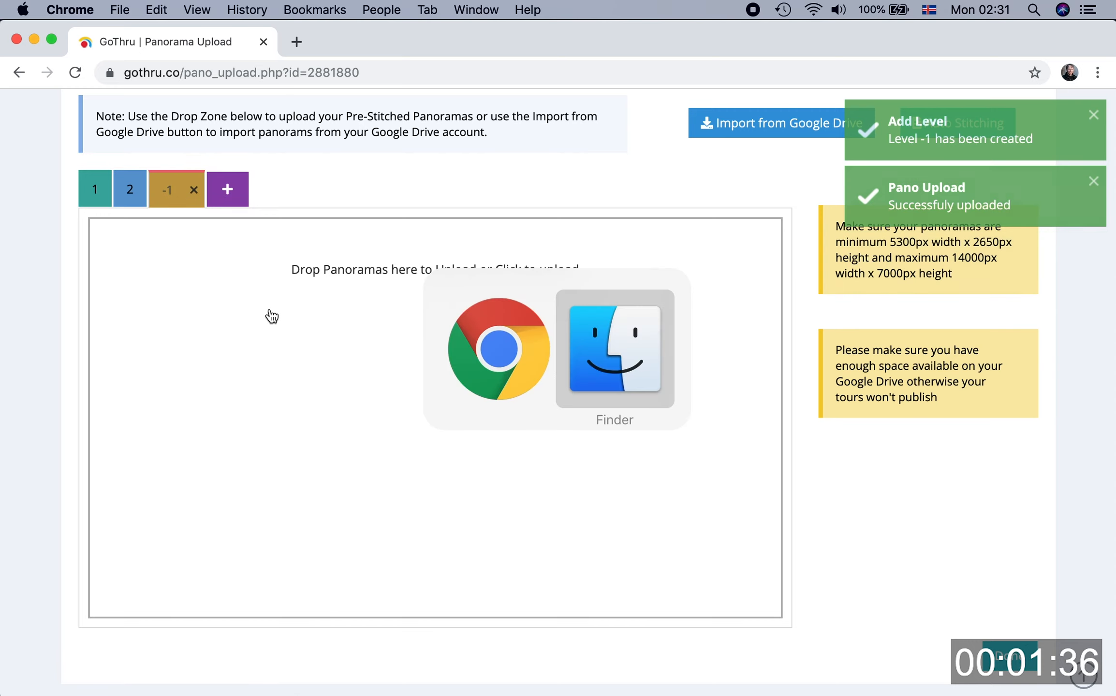
pyautogui.hscroll(-3, 541, 174)
pyautogui.click(510, 154)
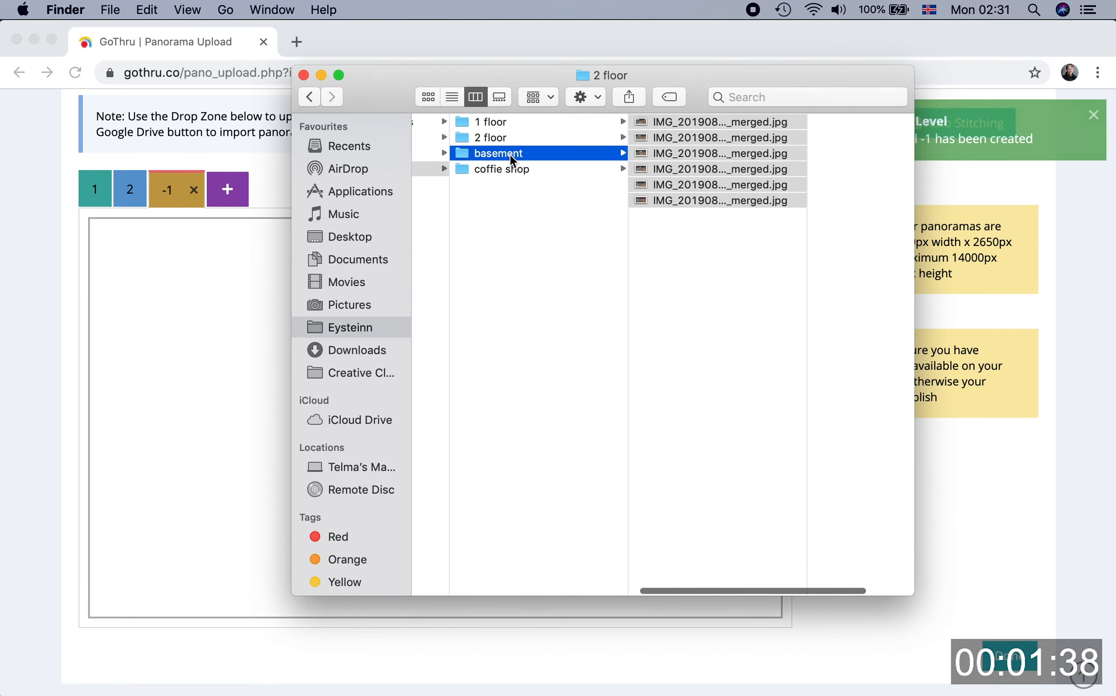
pyautogui.click(691, 140)
pyautogui.press('super+a')
pyautogui.moveTo(539, 122); pyautogui.dragTo(224, 315)
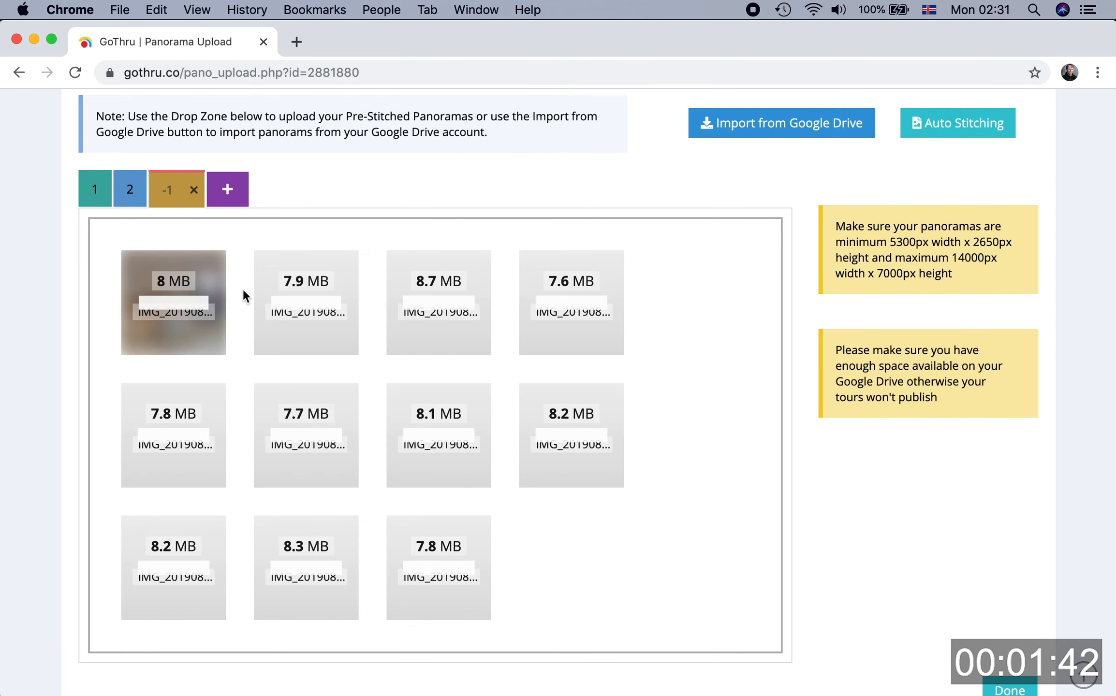
pyautogui.press('super+Tab')
pyautogui.hscroll(-2, 443, 187)
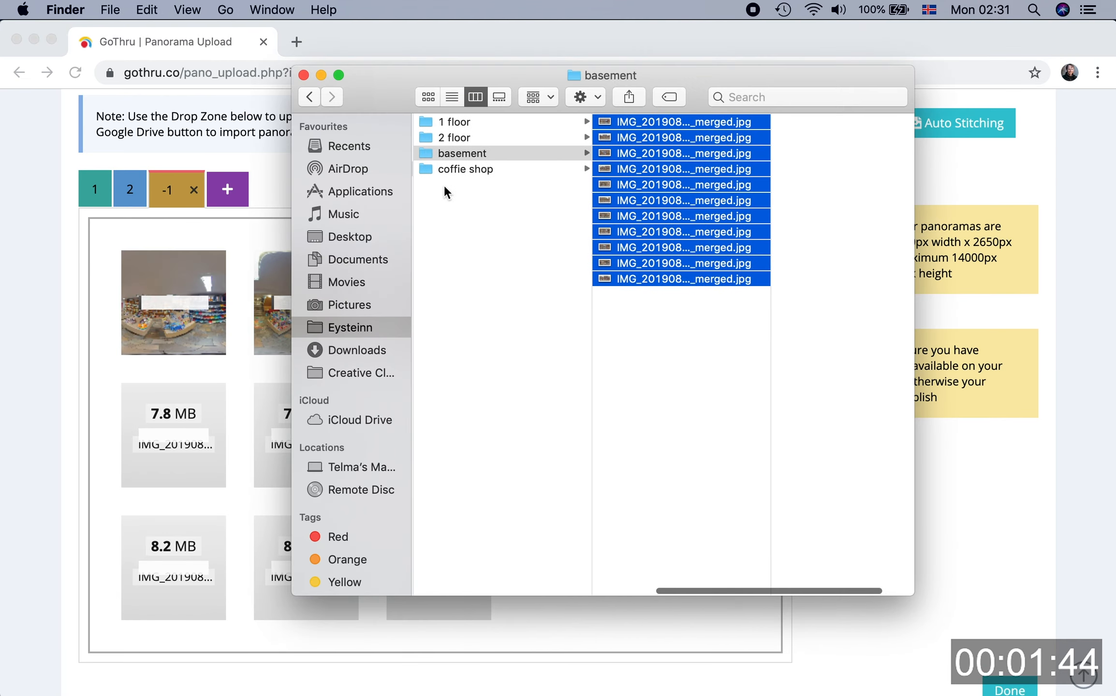
pyautogui.click(43, 348)
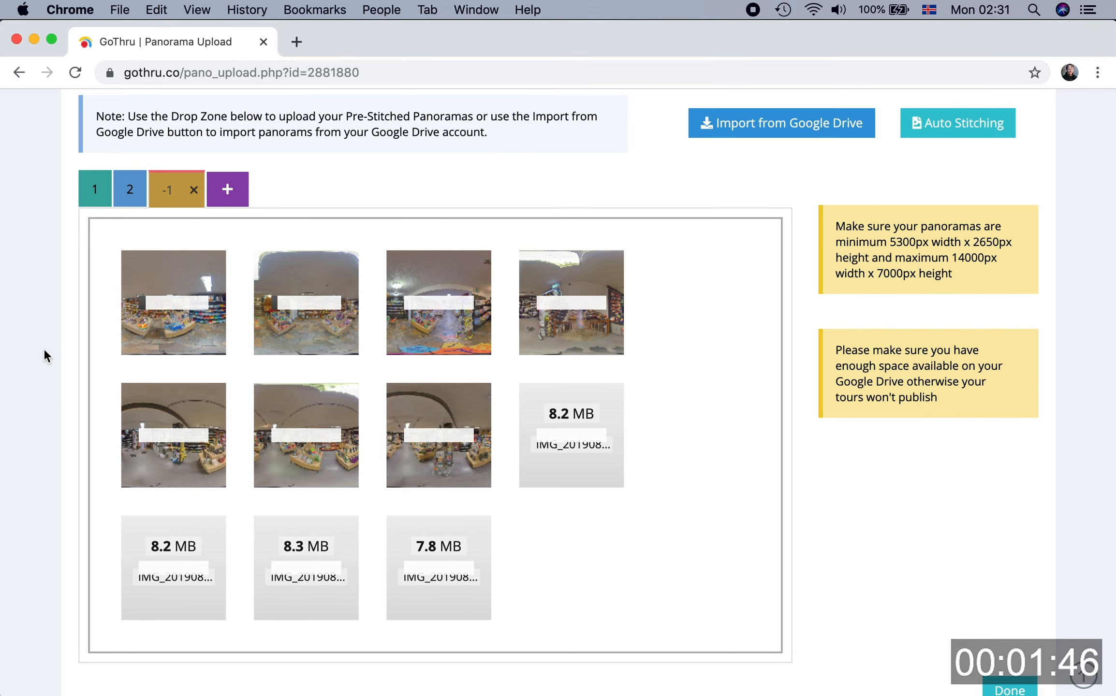
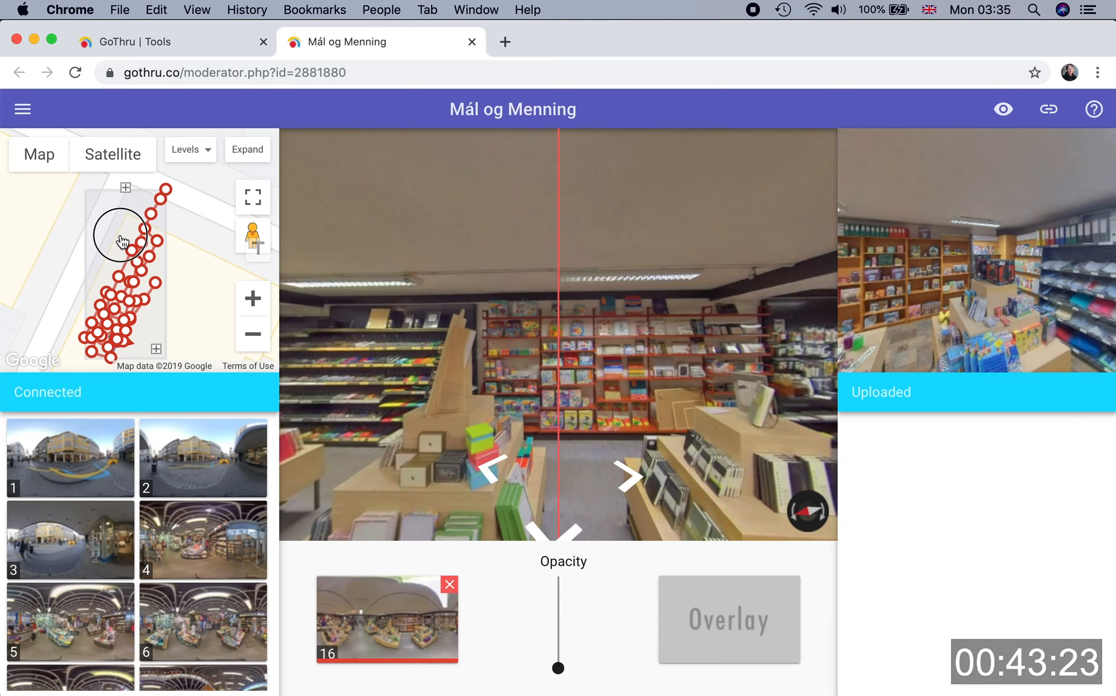
# - Deselect the panoramas on the map, open panorama 3 and look around from the street to the shop entrance
pyautogui.click(188, 260)
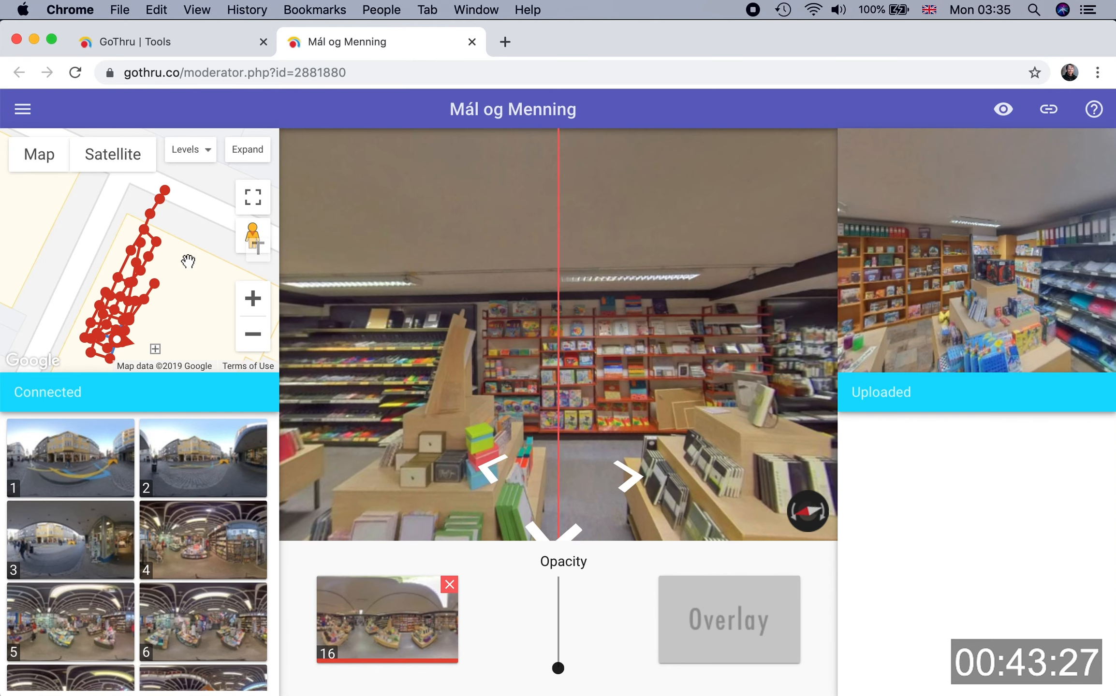
pyautogui.click(155, 221)
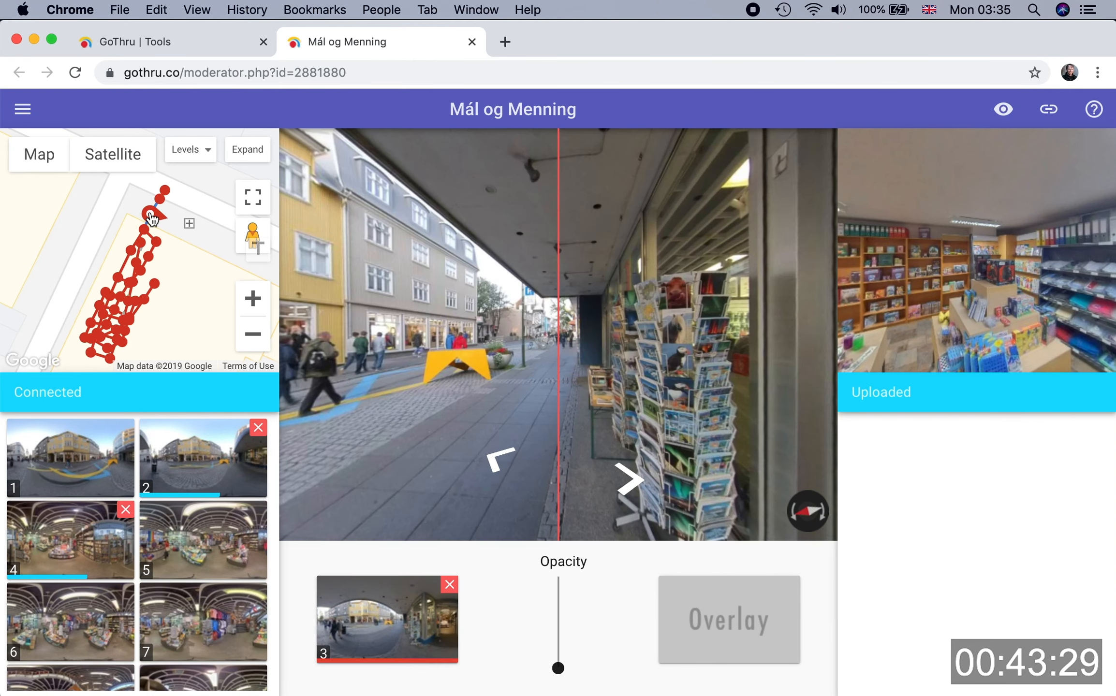
pyautogui.click(438, 317)
pyautogui.moveTo(438, 318); pyautogui.dragTo(587, 308)
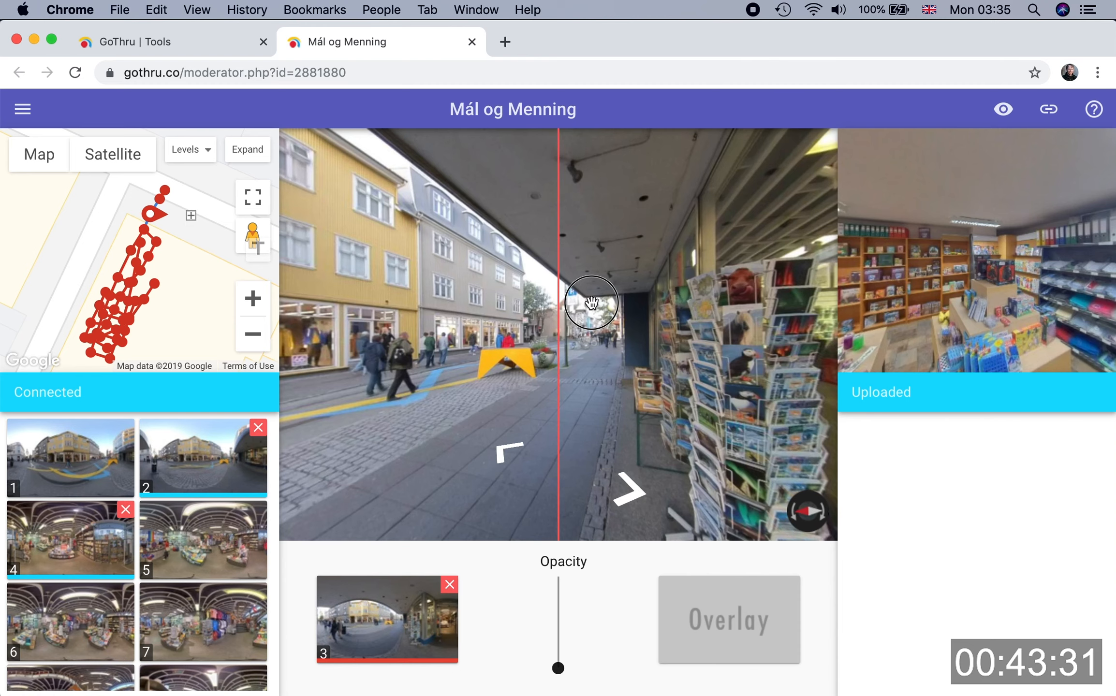
pyautogui.moveTo(395, 268); pyautogui.dragTo(765, 260)
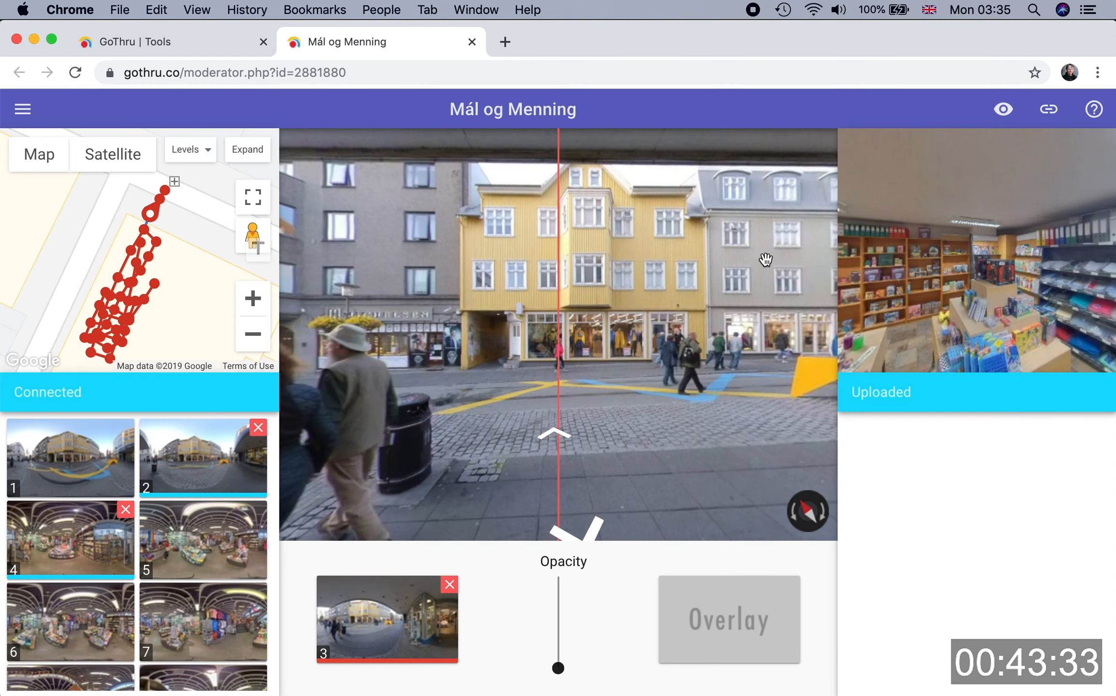
pyautogui.moveTo(524, 275); pyautogui.dragTo(774, 256)
pyautogui.moveTo(412, 277); pyautogui.dragTo(844, 259)
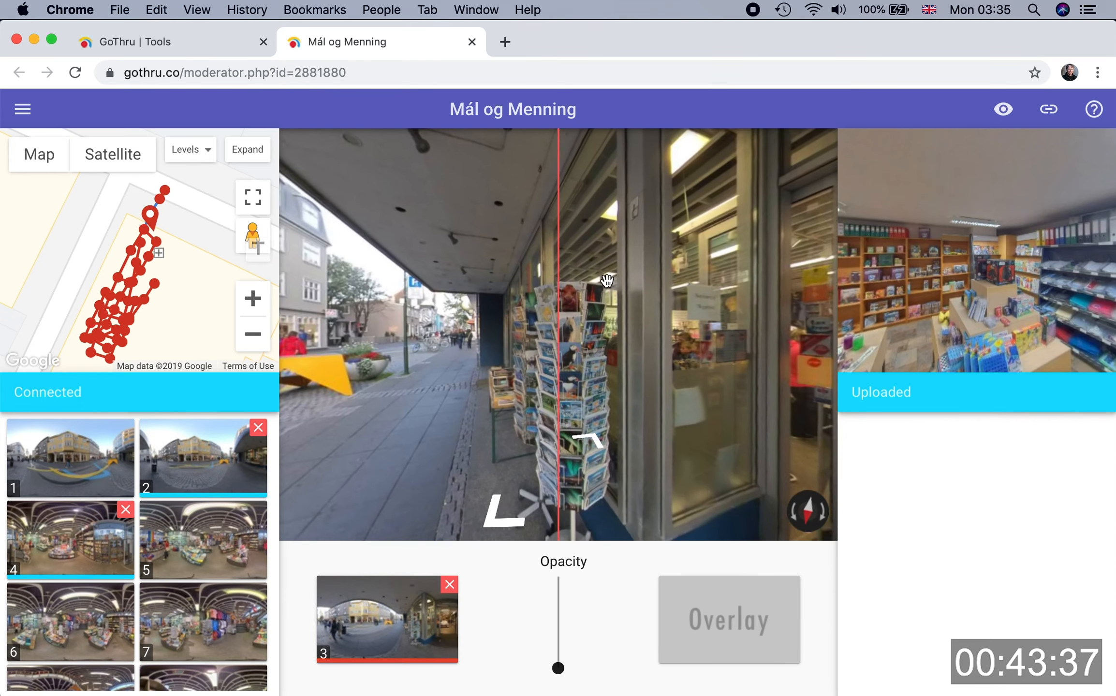
pyautogui.moveTo(541, 278); pyautogui.dragTo(284, 278)
# - Turn on blur mode and move through the shop entrance into panorama 4, facing the counter
pyautogui.press('b')
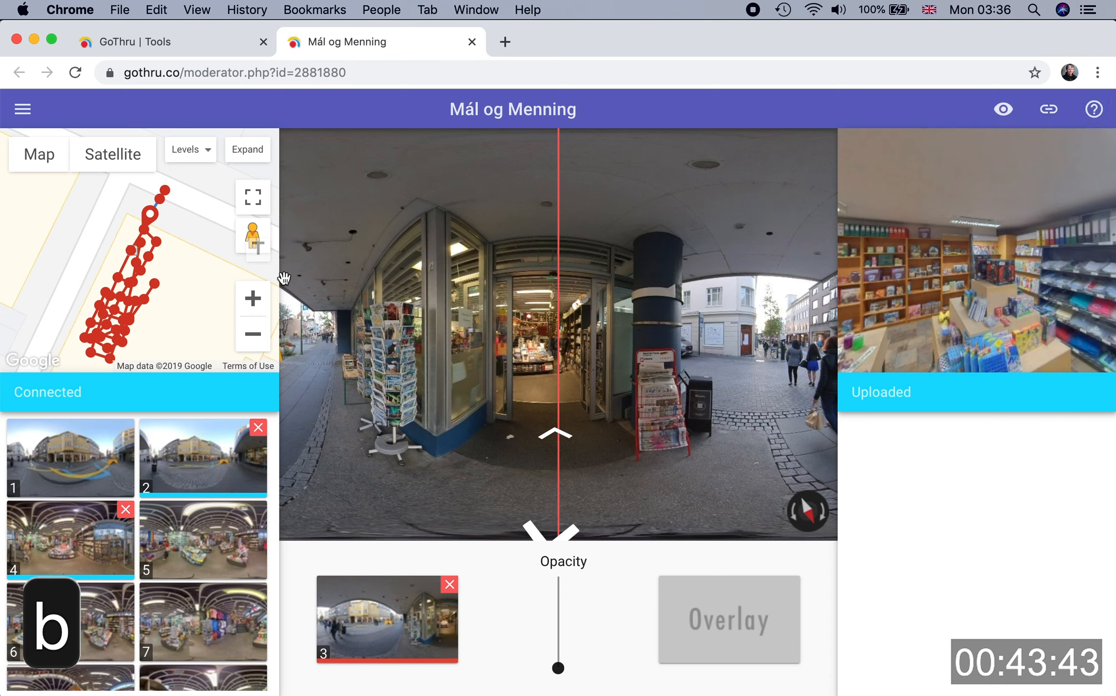
pyautogui.click(557, 437)
pyautogui.moveTo(489, 368); pyautogui.dragTo(570, 359)
pyautogui.moveTo(499, 363); pyautogui.dragTo(546, 359)
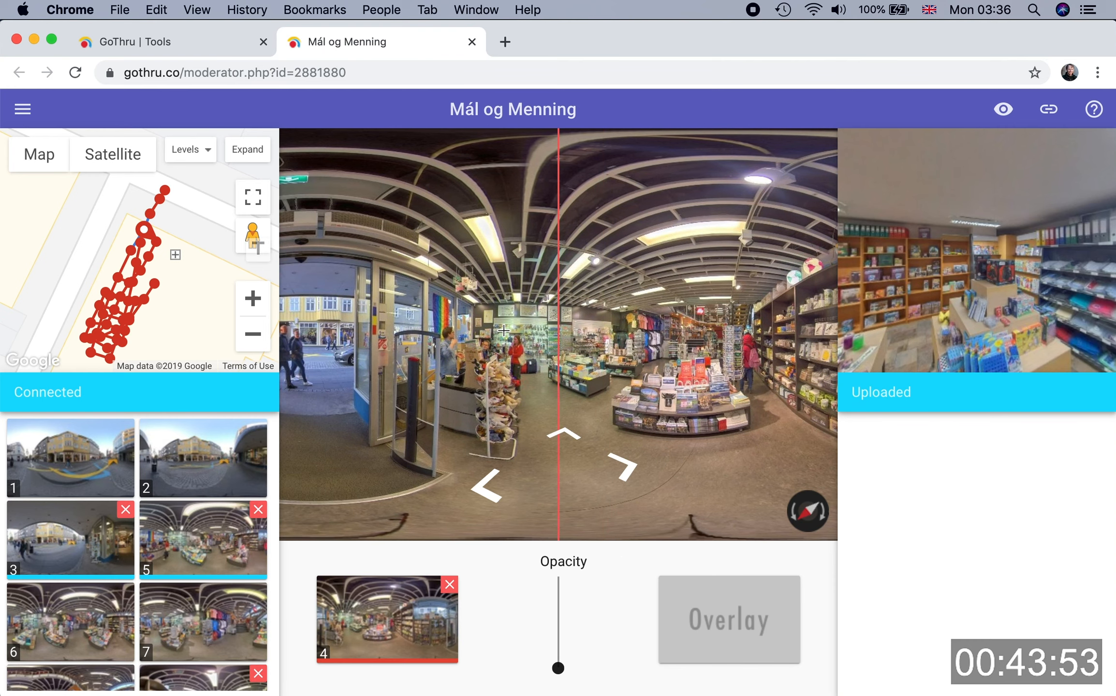
# - Try to draw a blur area over the customer in red in panorama 4 without magnification
pyautogui.keyDown('shift'); pyautogui.click(503, 330); pyautogui.keyUp('shift')
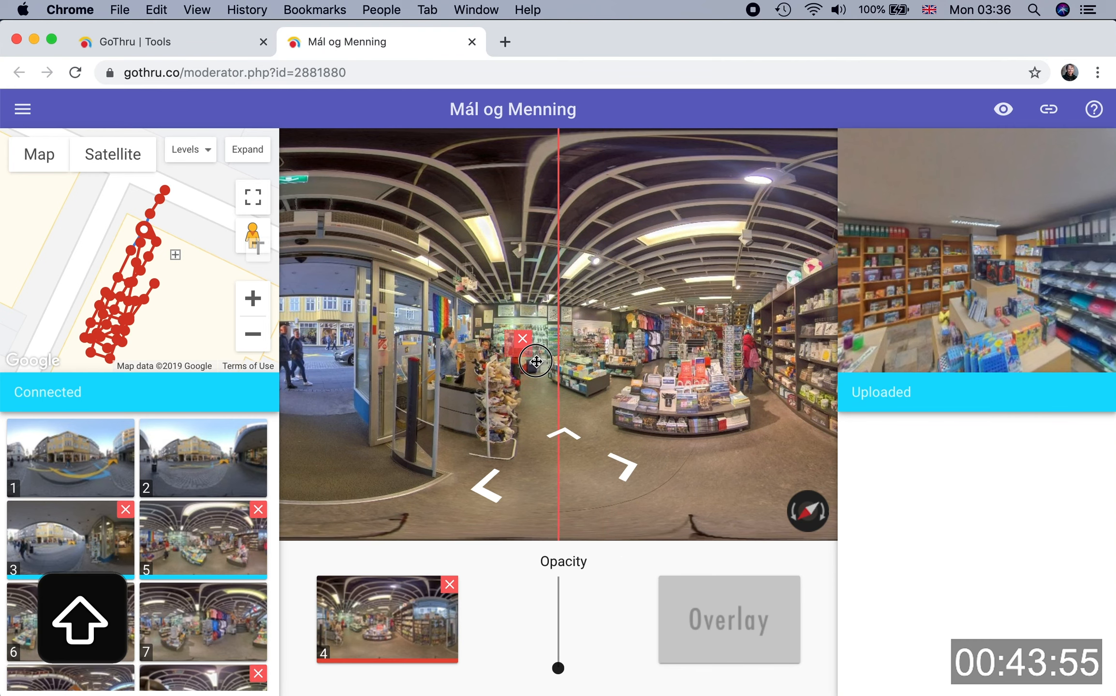
pyautogui.keyDown('shift'); pyautogui.click(535, 361); pyautogui.keyUp('shift')
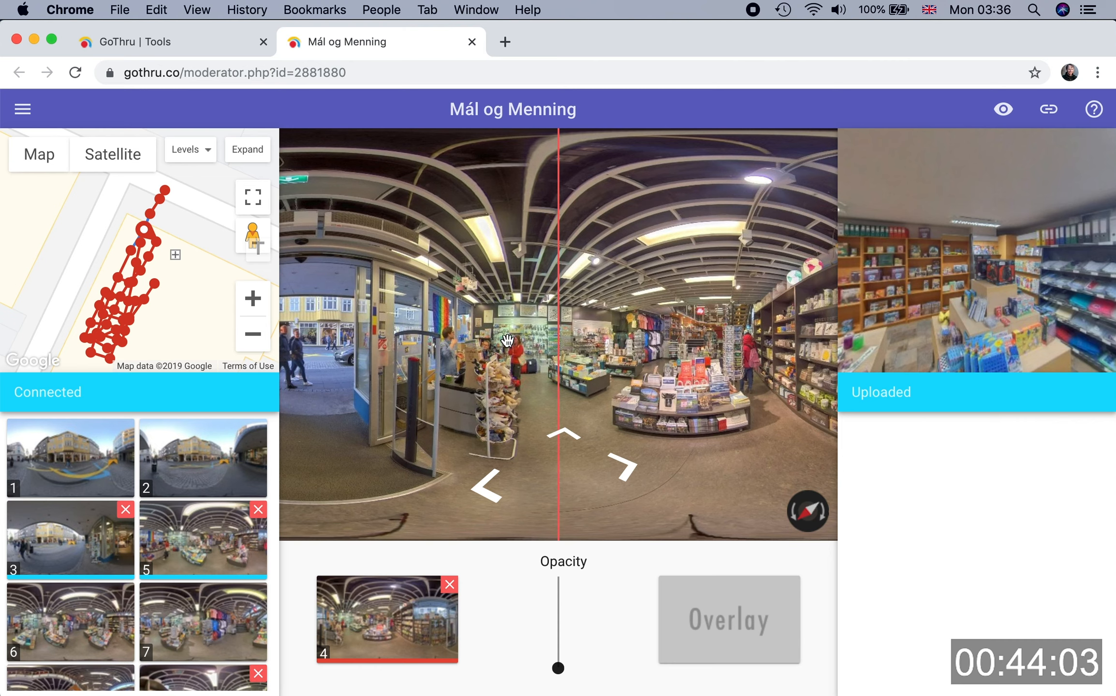
# - Blur the face of the customer in red near the counter in panorama 4, using the magnifier for precision
pyautogui.hotkey('shift', 'z')
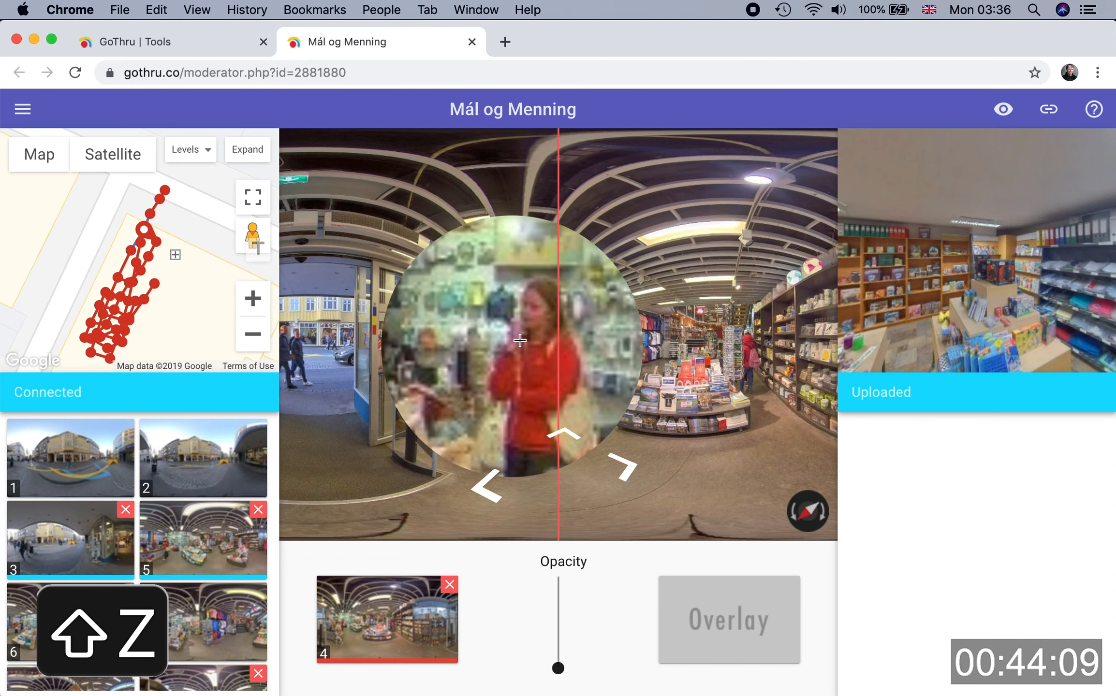
pyautogui.scroll(-3, 513, 350)
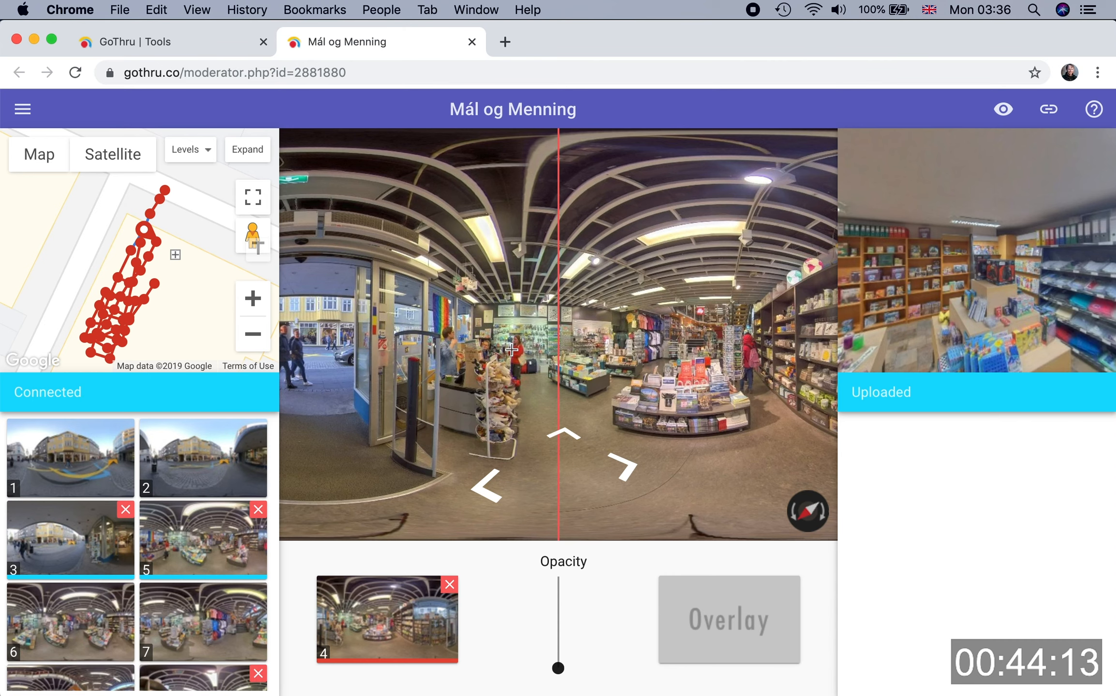
pyautogui.hotkey('shift', 'z')
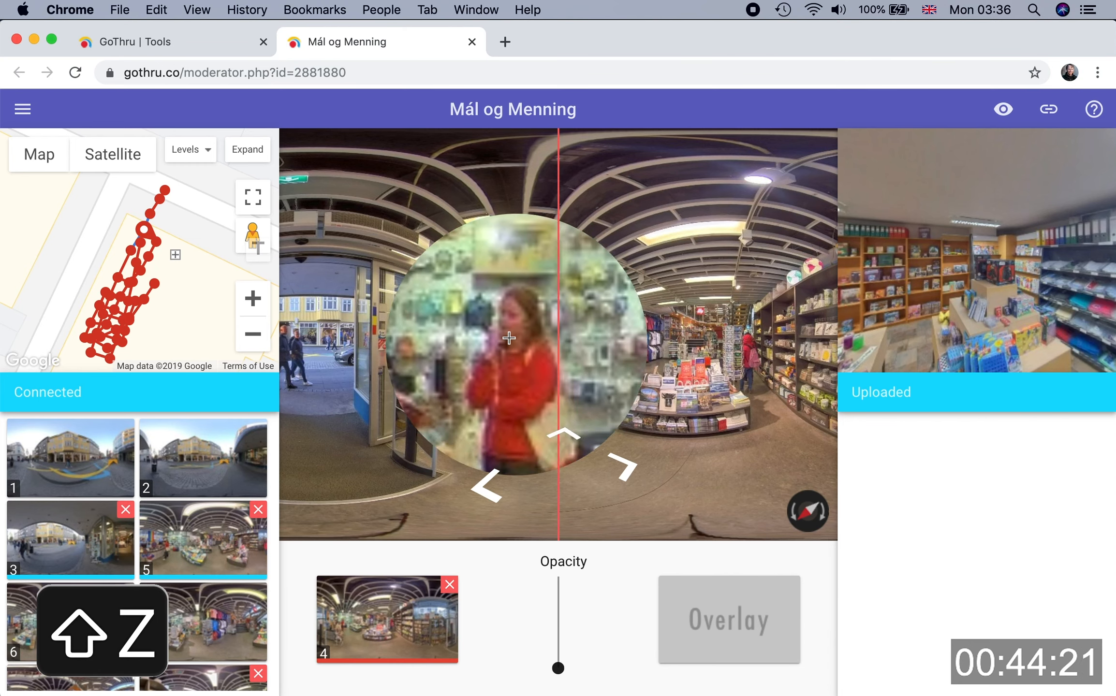
pyautogui.click(512, 340)
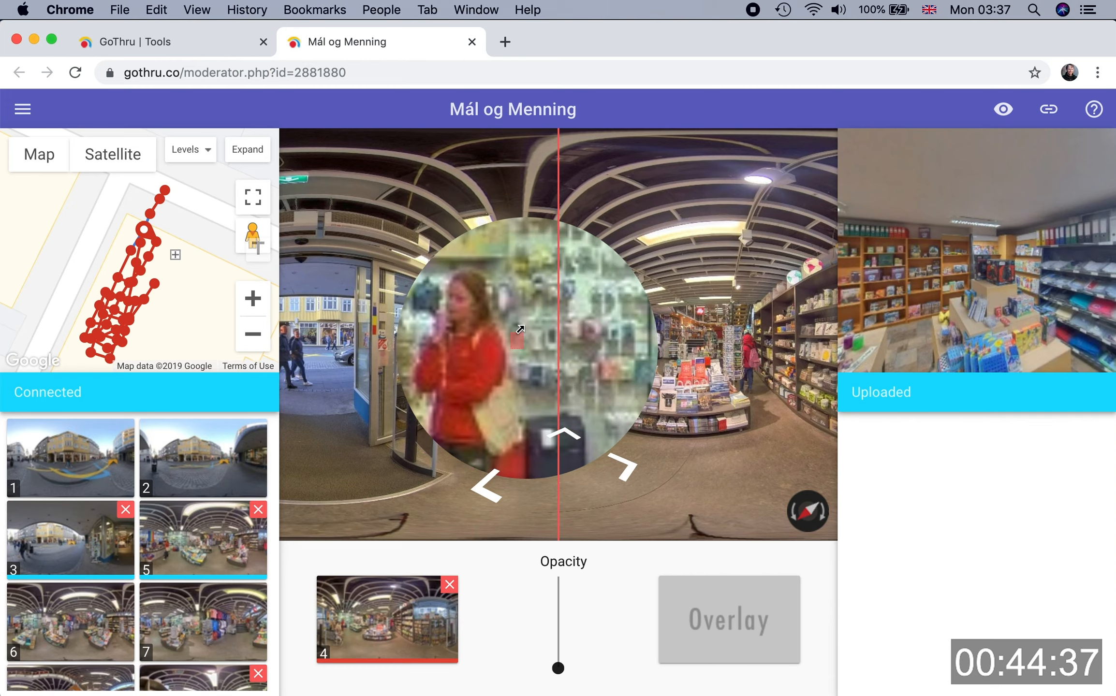
pyautogui.press('z')
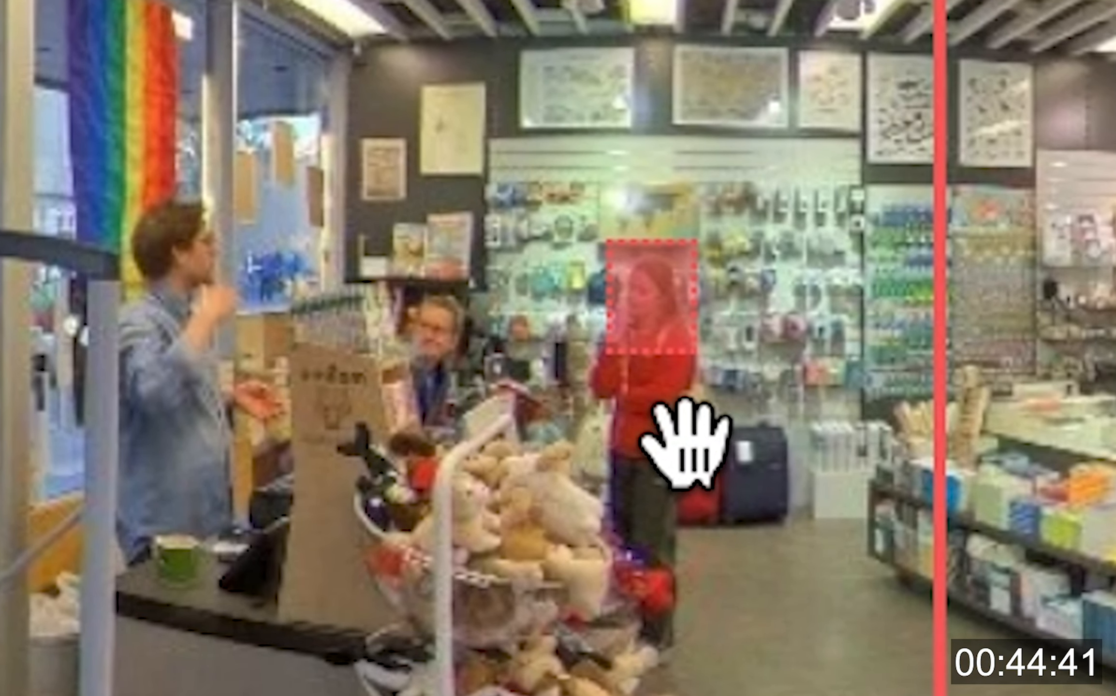
pyautogui.press('z')
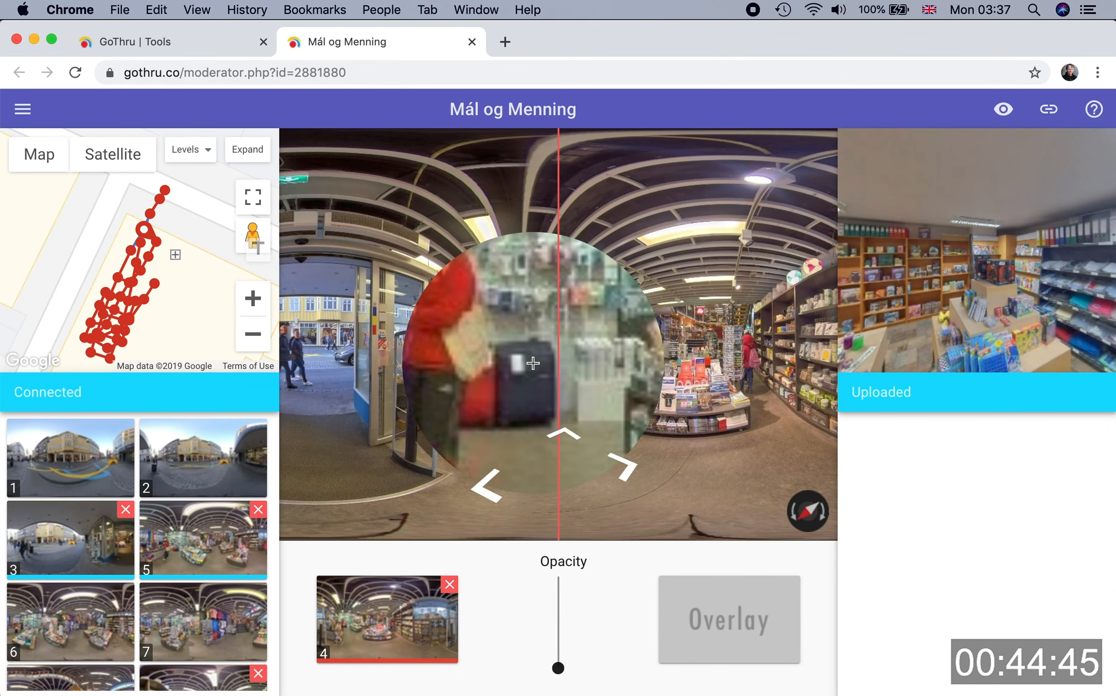
pyautogui.press('z')
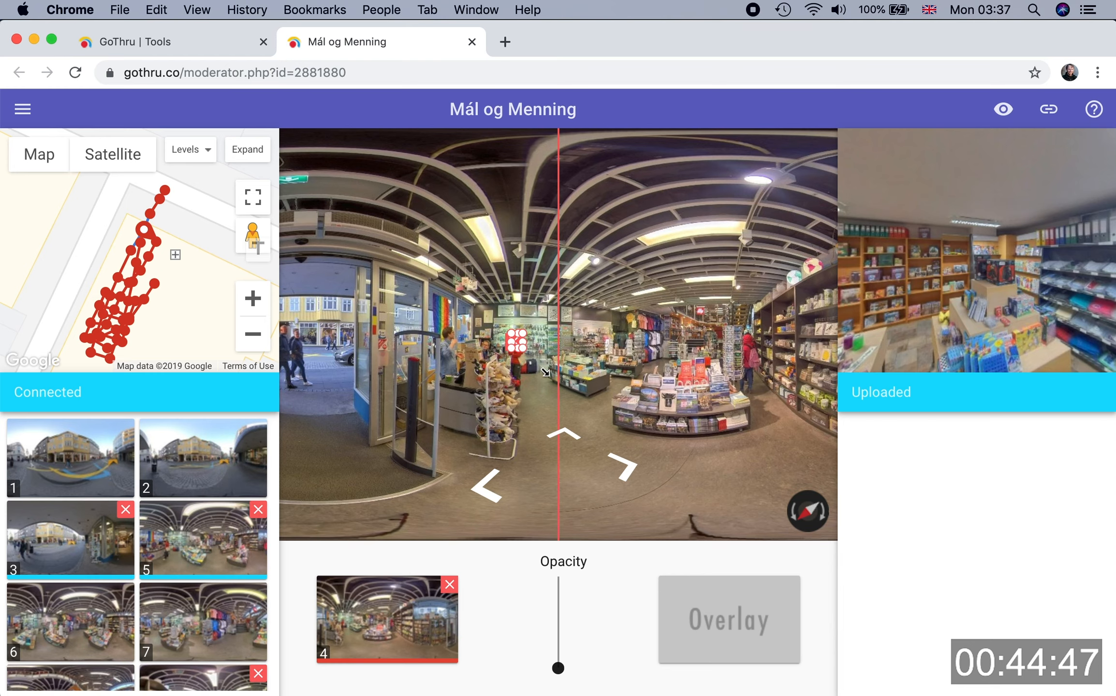
# - Move on to panorama 5 and blur the face of the visitor in the red jacket near the entrance
pyautogui.click(566, 435)
pyautogui.moveTo(592, 373); pyautogui.dragTo(528, 352)
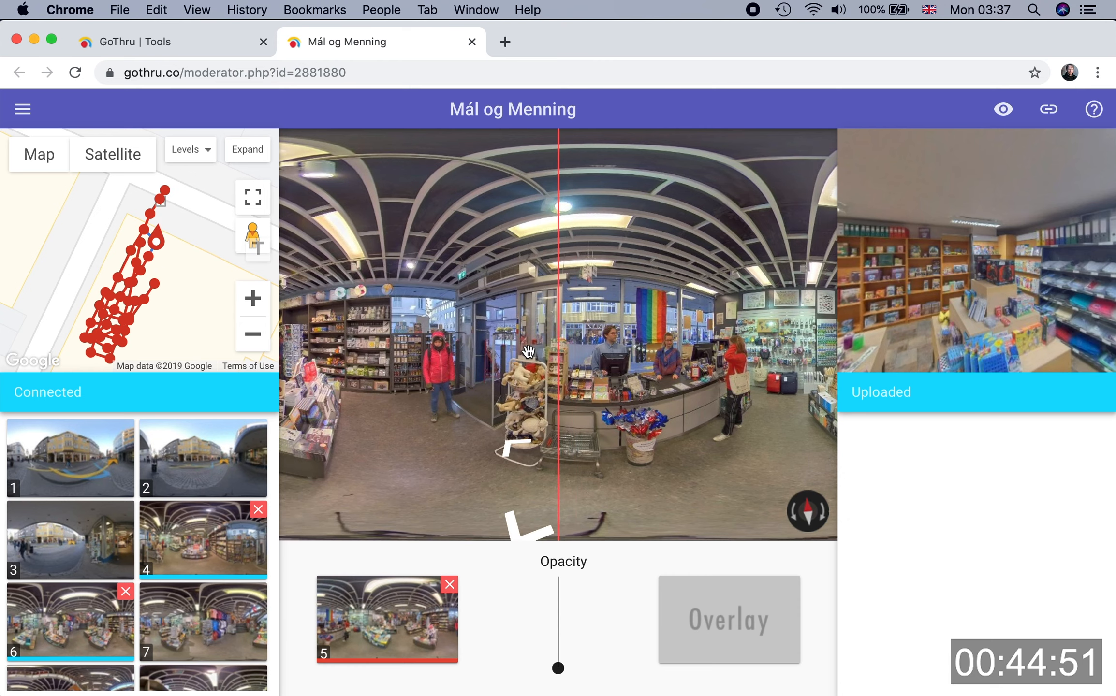
pyautogui.click(427, 331)
pyautogui.moveTo(452, 359); pyautogui.dragTo(449, 356)
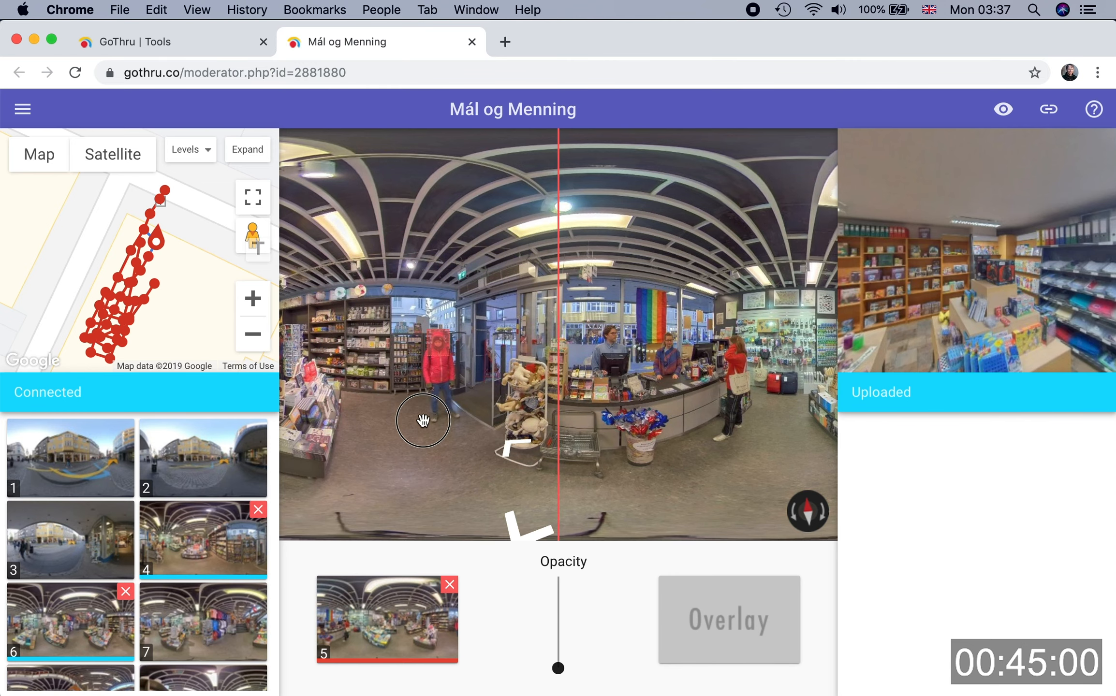
pyautogui.moveTo(423, 421); pyautogui.dragTo(692, 389)
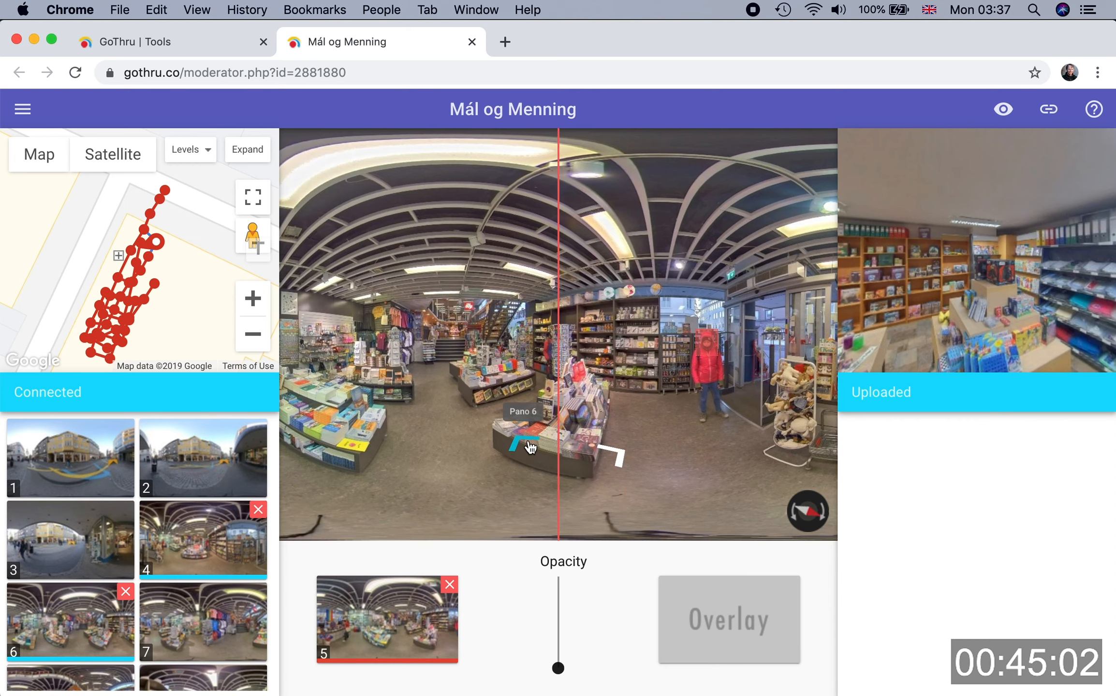
# - Move on to panorama 6 and connect it on the map to panorama 9 in the neighbouring row
pyautogui.click(530, 447)
pyautogui.moveTo(515, 343)
pyautogui.mouseDown()
pyautogui.moveTo(573, 339)
pyautogui.moveTo(444, 343)
pyautogui.mouseUp()
pyautogui.moveTo(740, 334); pyautogui.dragTo(494, 326)
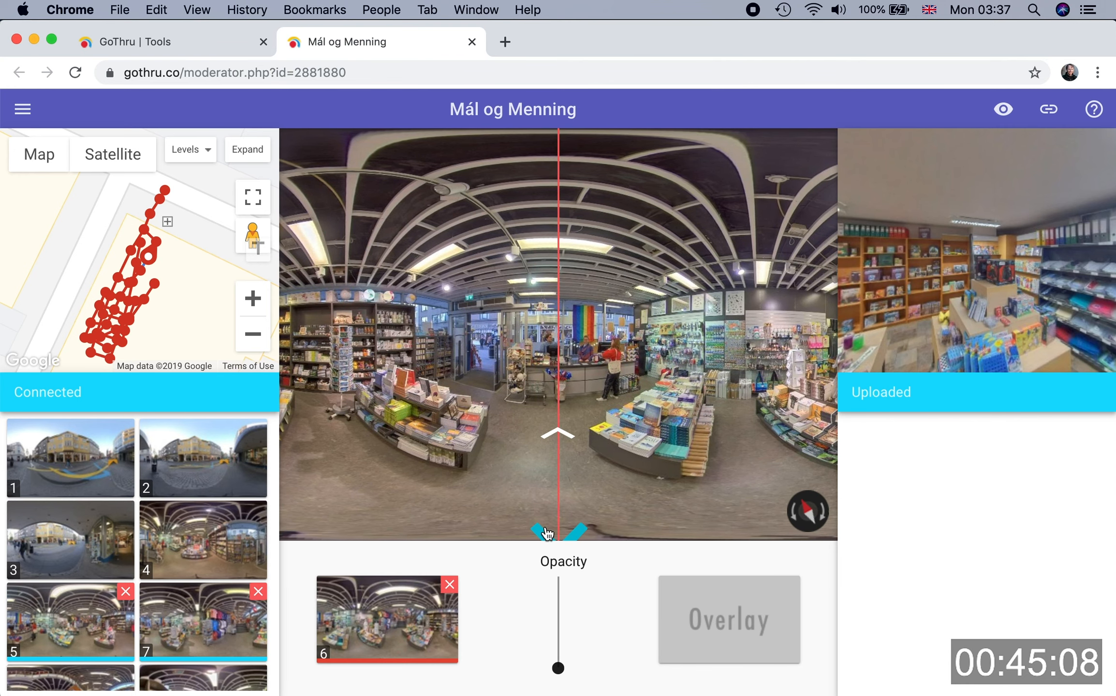
pyautogui.click(252, 299)
pyautogui.click(254, 296)
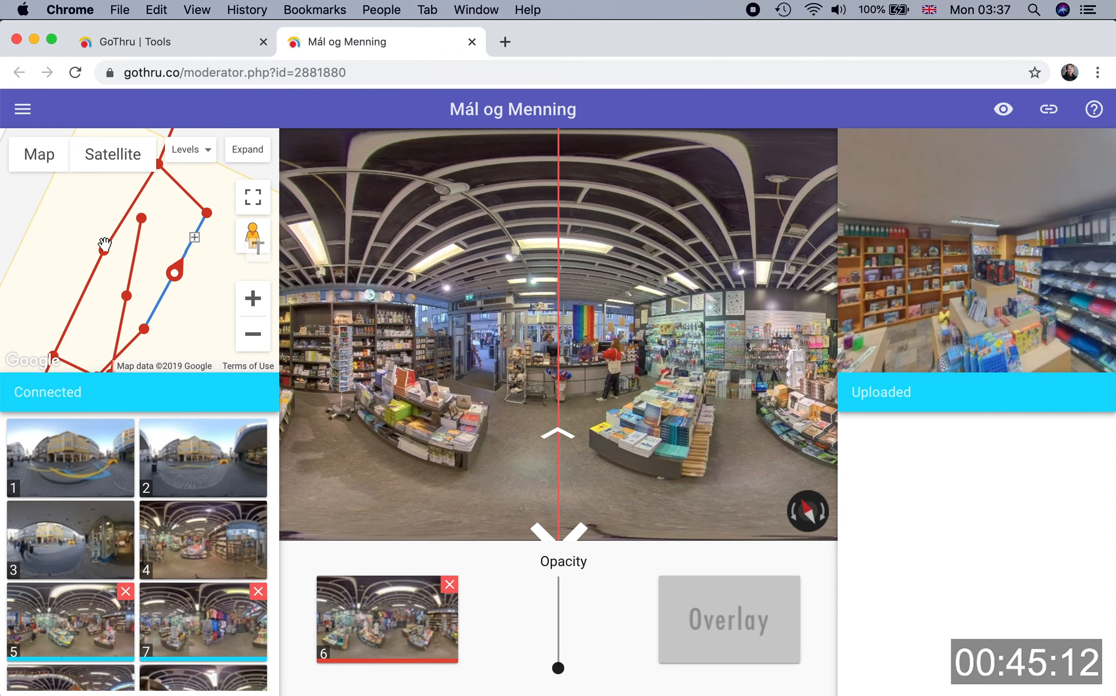
pyautogui.click(116, 256)
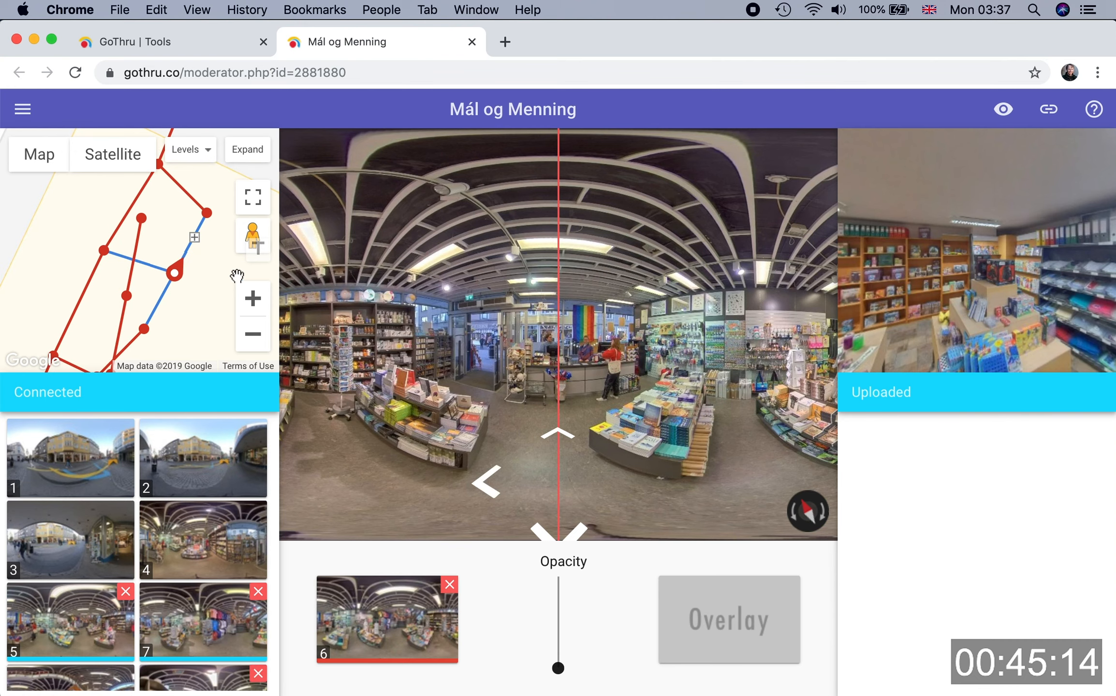
# - Check the new connection by moving back and forth between panoramas 6 and 9
pyautogui.moveTo(563, 280); pyautogui.dragTo(646, 283)
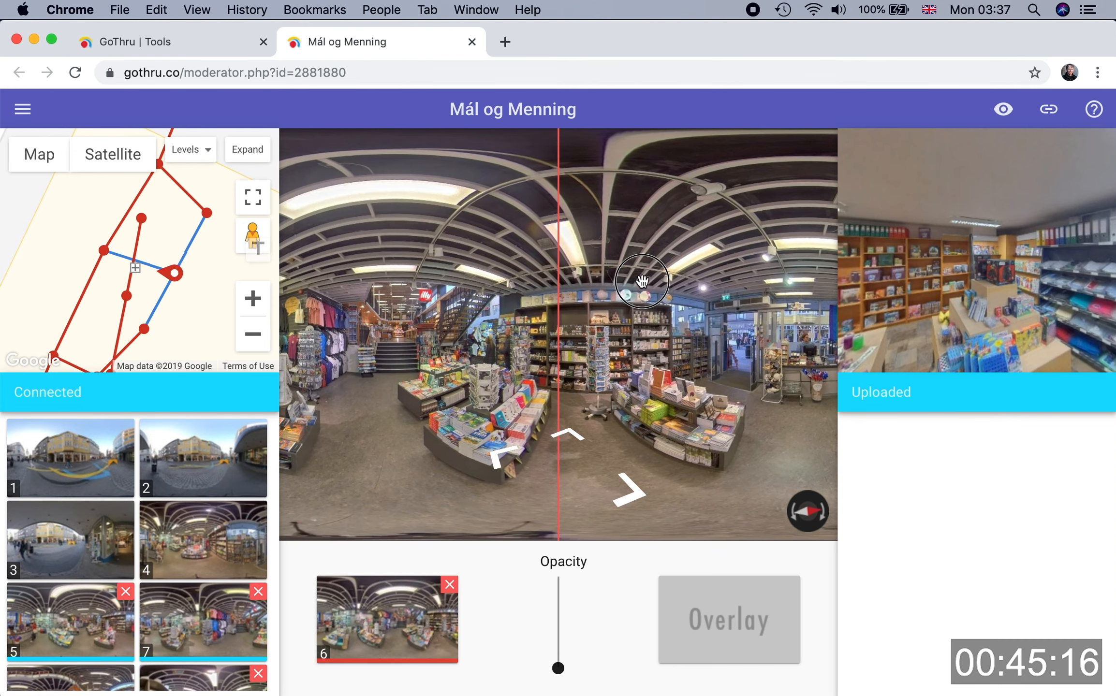
pyautogui.press('Up')
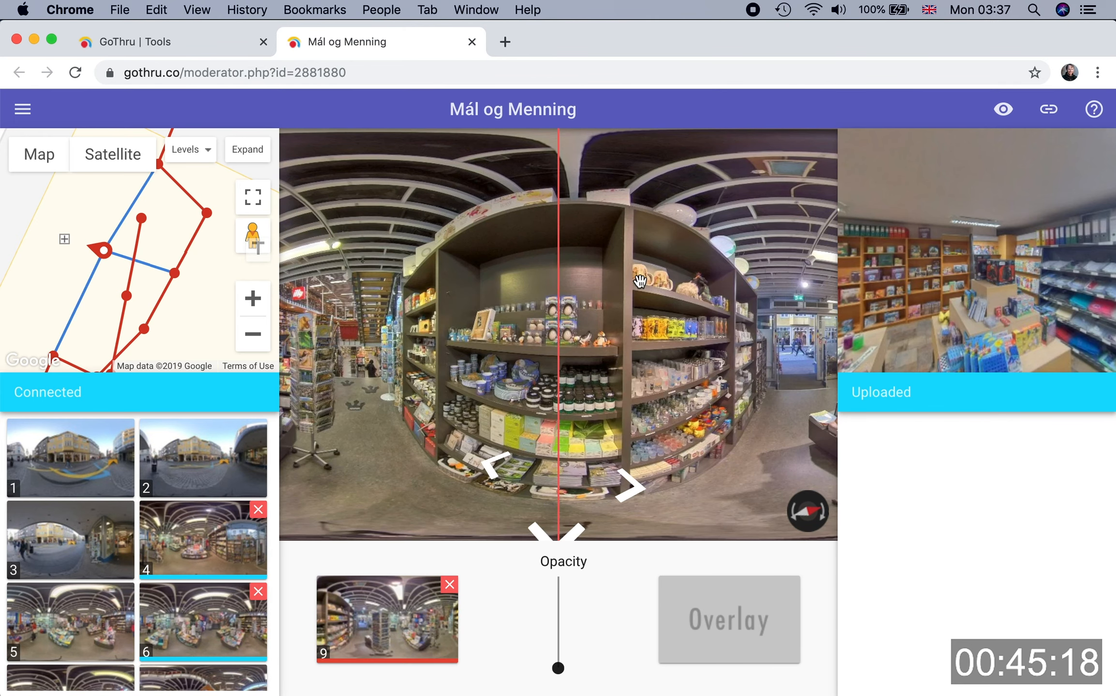
pyautogui.press('Down')
pyautogui.press('Up')
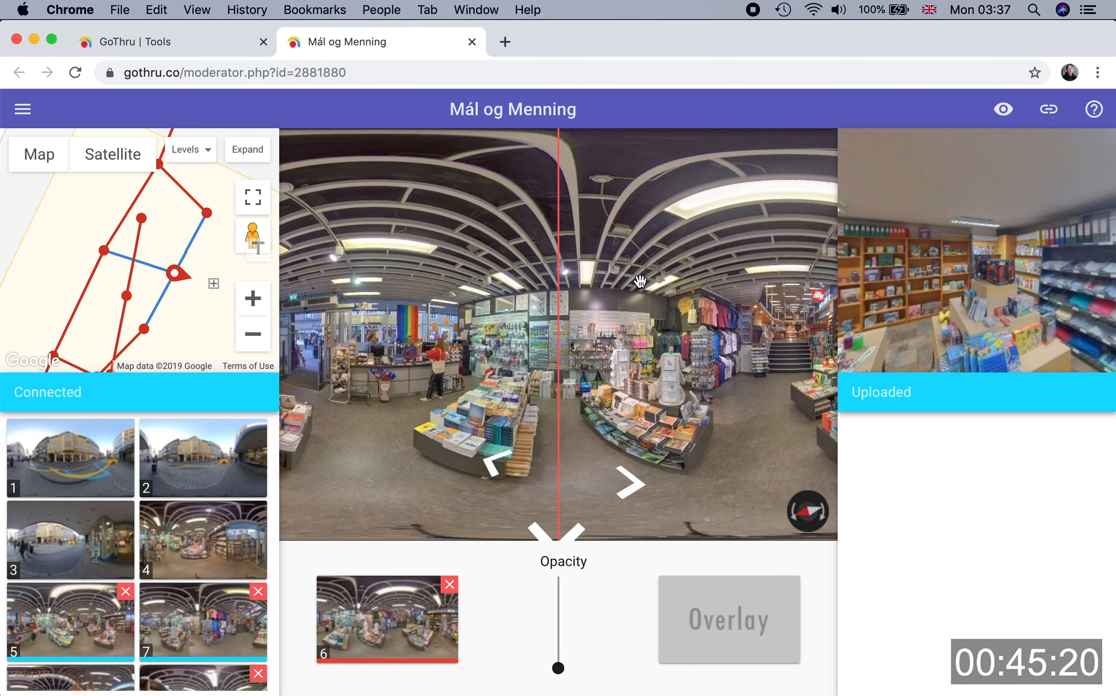
# - Look around panorama 6 for faces and connections, and move on through panorama 7 to panorama 8
pyautogui.moveTo(562, 335); pyautogui.dragTo(328, 322)
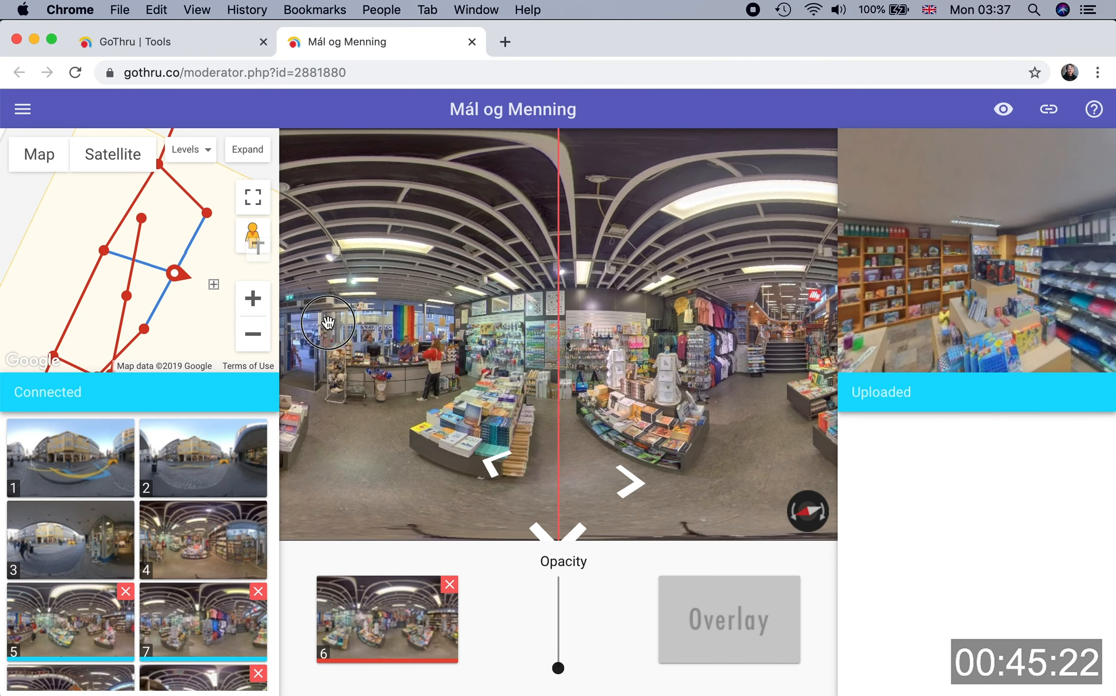
pyautogui.press('Left')
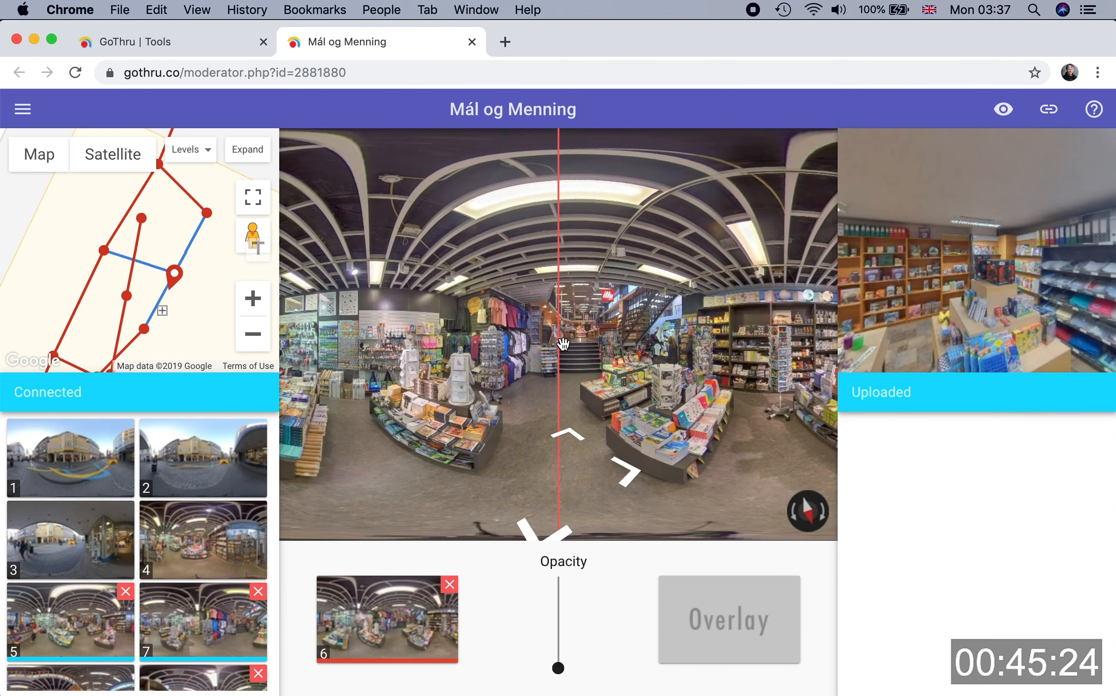
pyautogui.moveTo(488, 357)
pyautogui.mouseDown()
pyautogui.moveTo(457, 357)
pyautogui.moveTo(477, 358)
pyautogui.mouseUp()
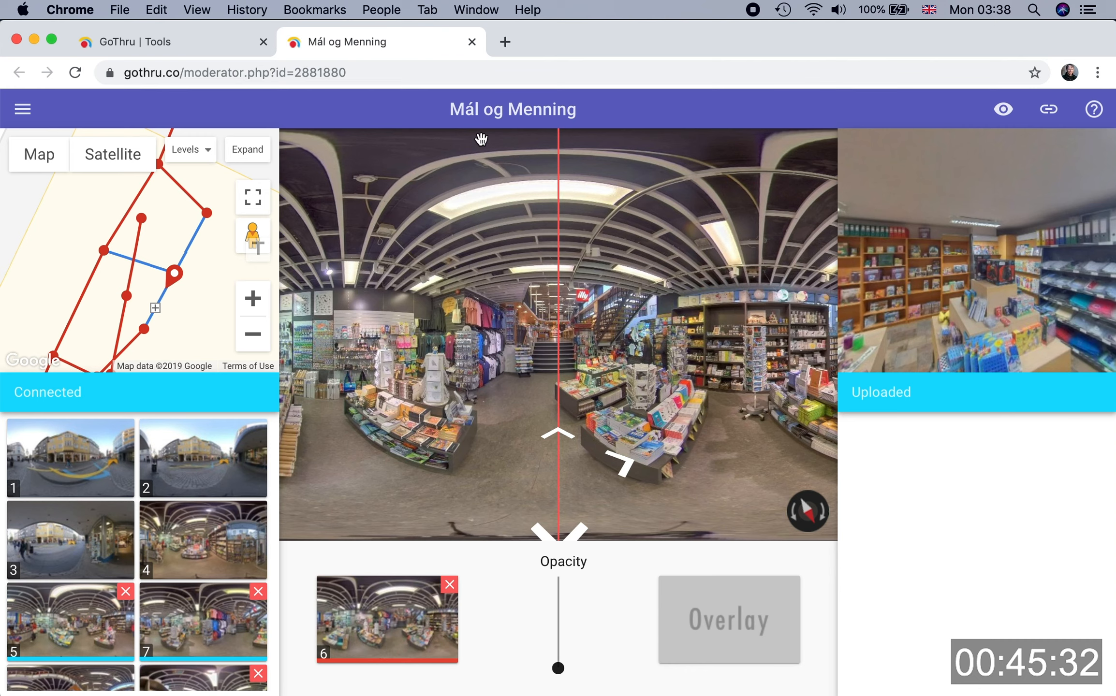
pyautogui.click(567, 434)
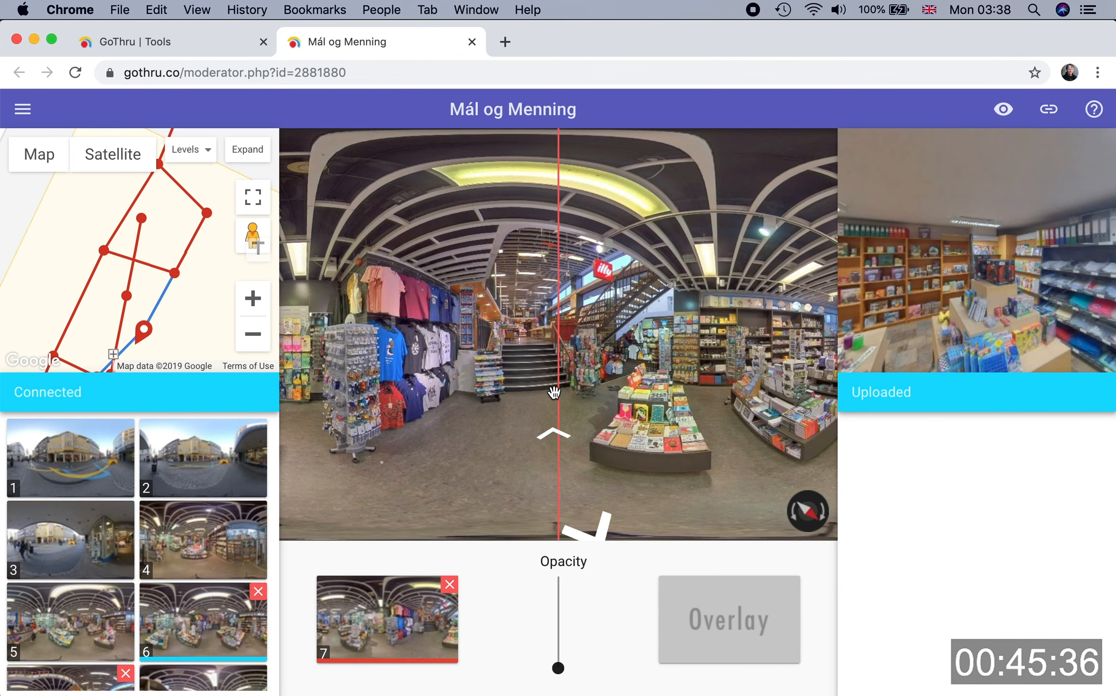
pyautogui.click(553, 441)
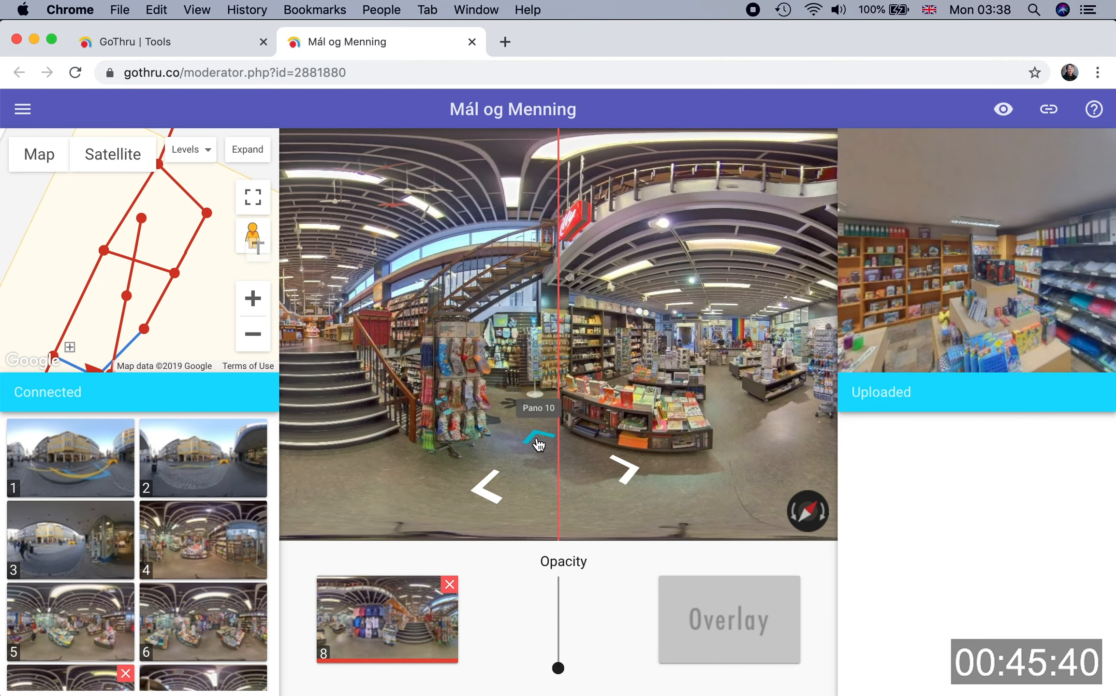
# - Check the link from panorama 8 to panorama 10 and back, and continue up to panorama 22
pyautogui.click(534, 437)
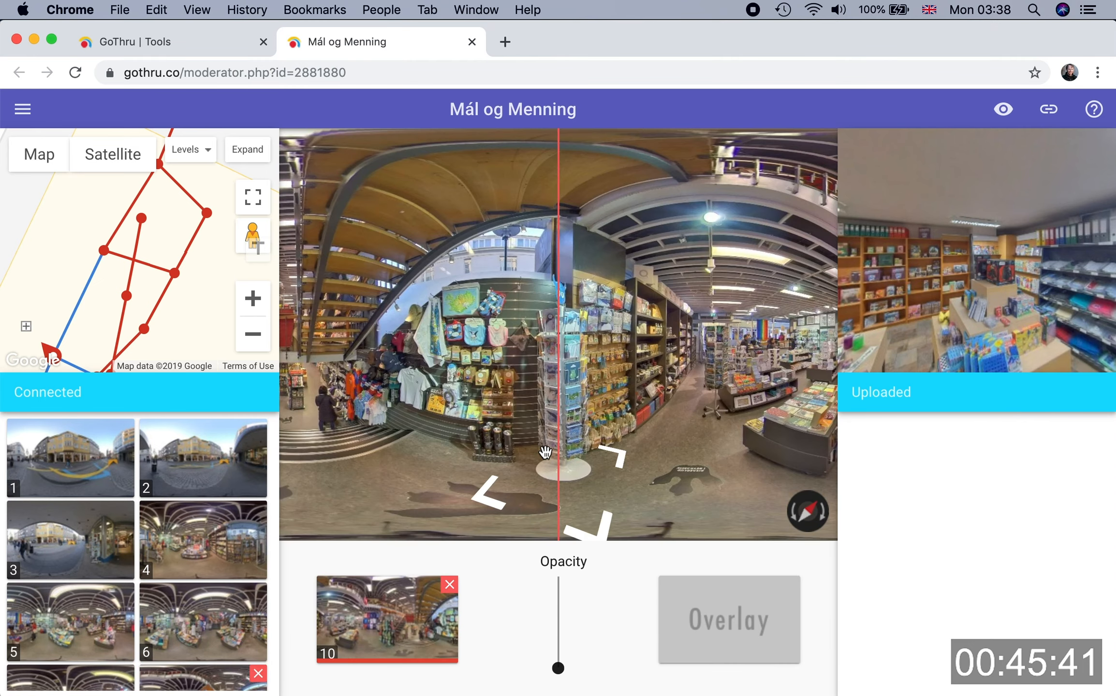
pyautogui.click(598, 521)
pyautogui.moveTo(620, 294); pyautogui.dragTo(701, 299)
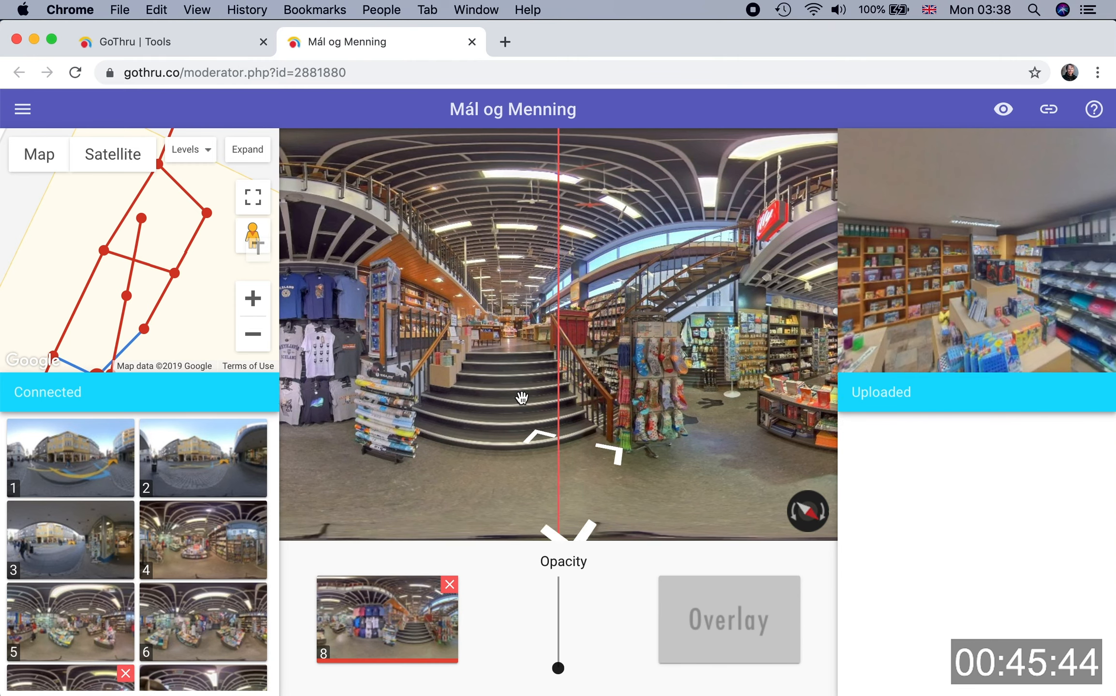
pyautogui.click(550, 442)
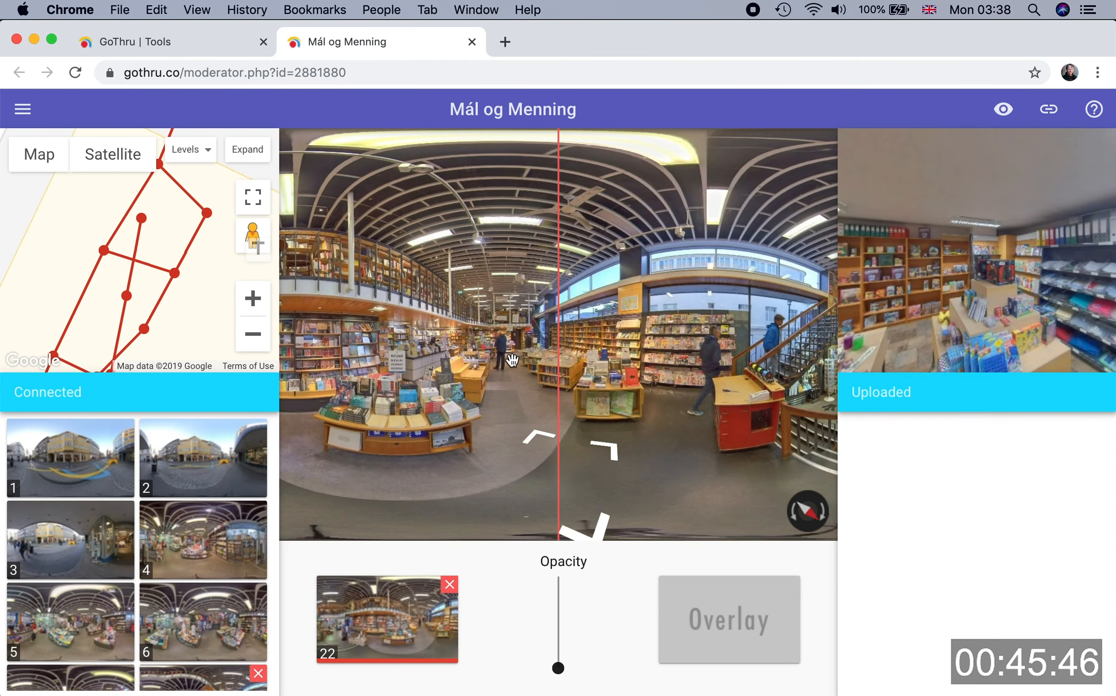
# - Blur the face of the visitor in the dark jacket near the stair railing in panorama 22, using the magnifier
pyautogui.moveTo(586, 331); pyautogui.dragTo(462, 320)
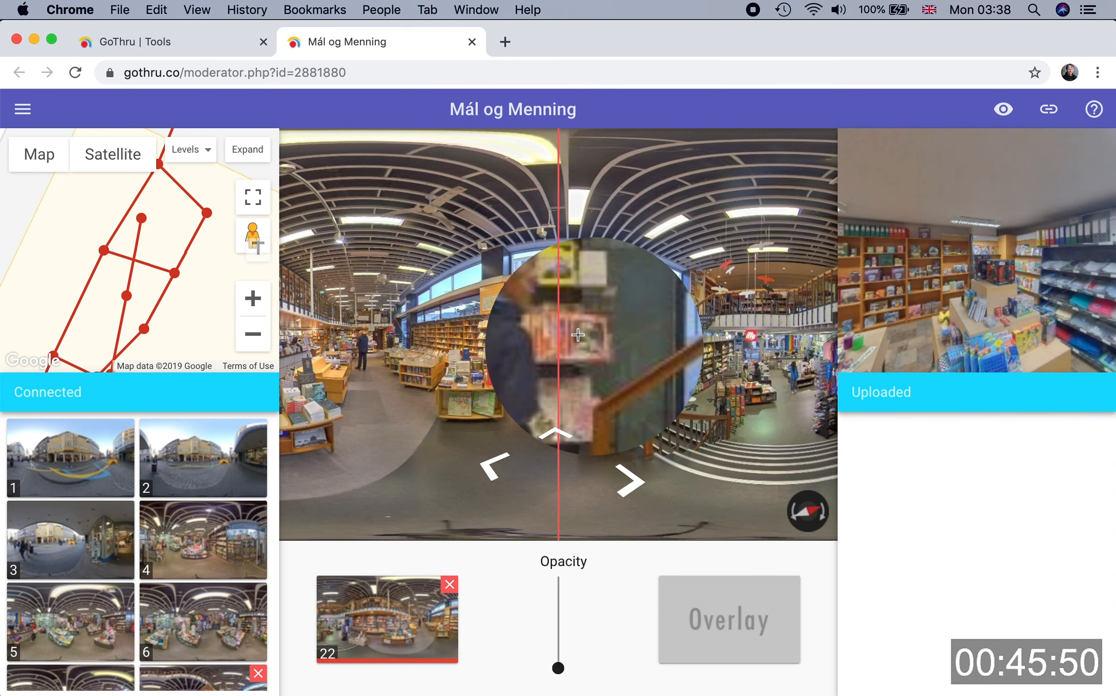
pyautogui.moveTo(582, 334); pyautogui.dragTo(587, 344)
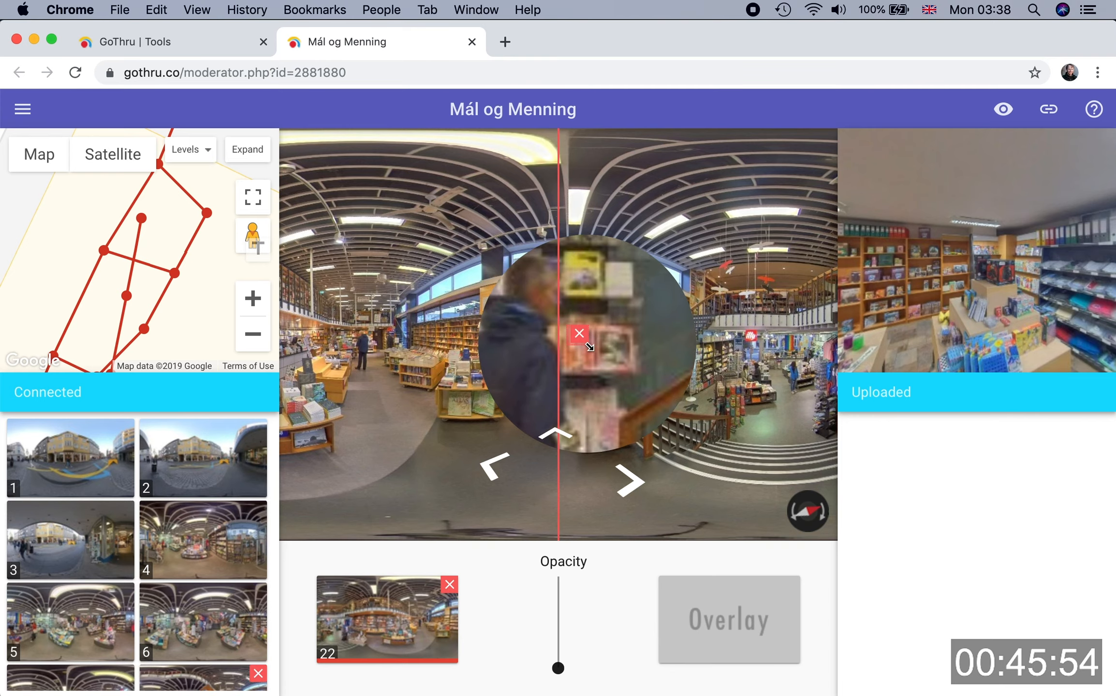
pyautogui.moveTo(632, 309); pyautogui.dragTo(648, 329)
# - Move on through panorama 23 and go to panorama 34 at the far end of the connected grid
pyautogui.click(630, 479)
pyautogui.click(630, 478)
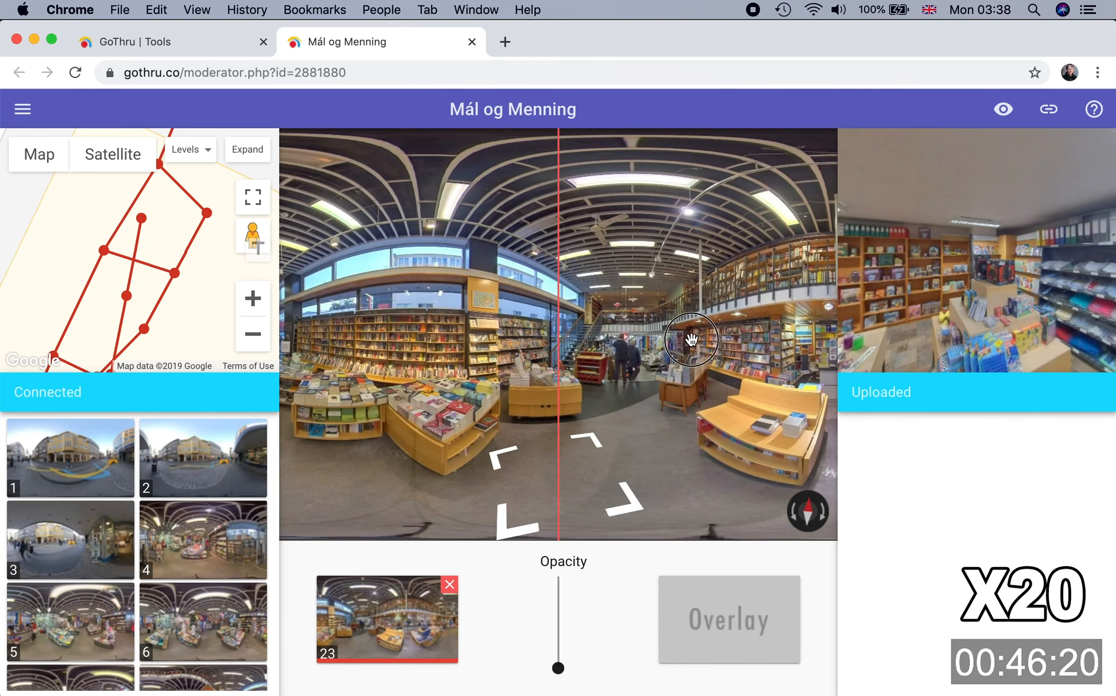
pyautogui.click(483, 479)
pyautogui.click(483, 479)
pyautogui.scroll(-3, 207, 309)
pyautogui.moveTo(207, 309); pyautogui.dragTo(236, 220)
pyautogui.click(107, 296)
pyautogui.click(62, 325)
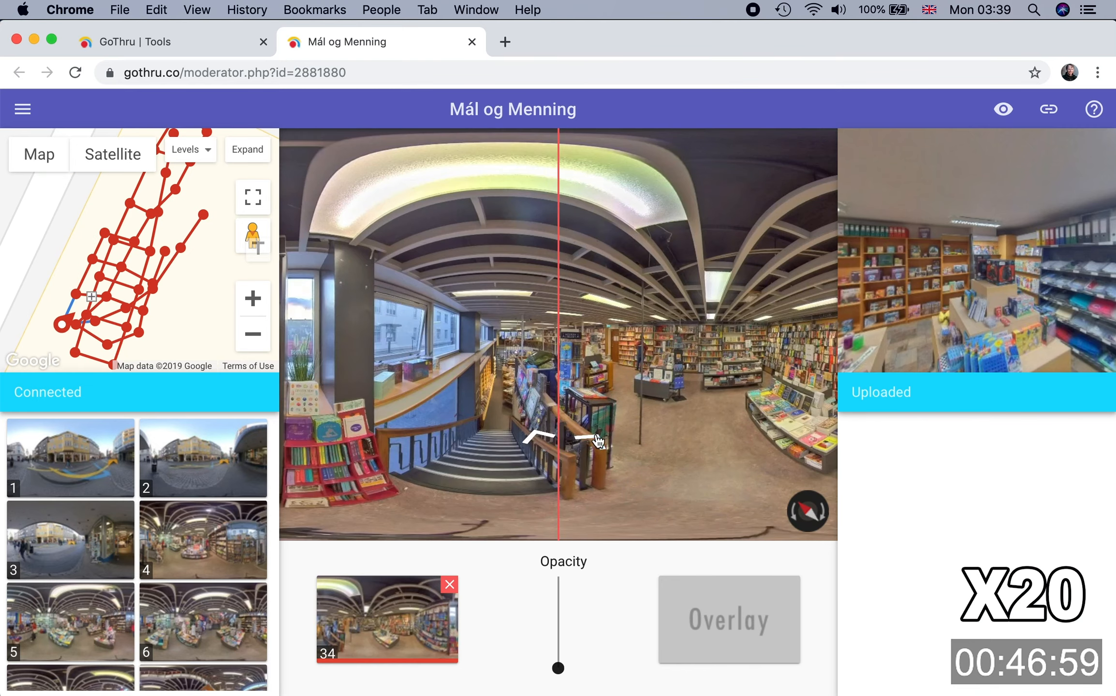
# - Go through the remaining panoramas up to panorama 39 and look around it
pyautogui.click(125, 308)
pyautogui.click(555, 341)
pyautogui.click(560, 433)
pyautogui.click(598, 537)
pyautogui.click(593, 483)
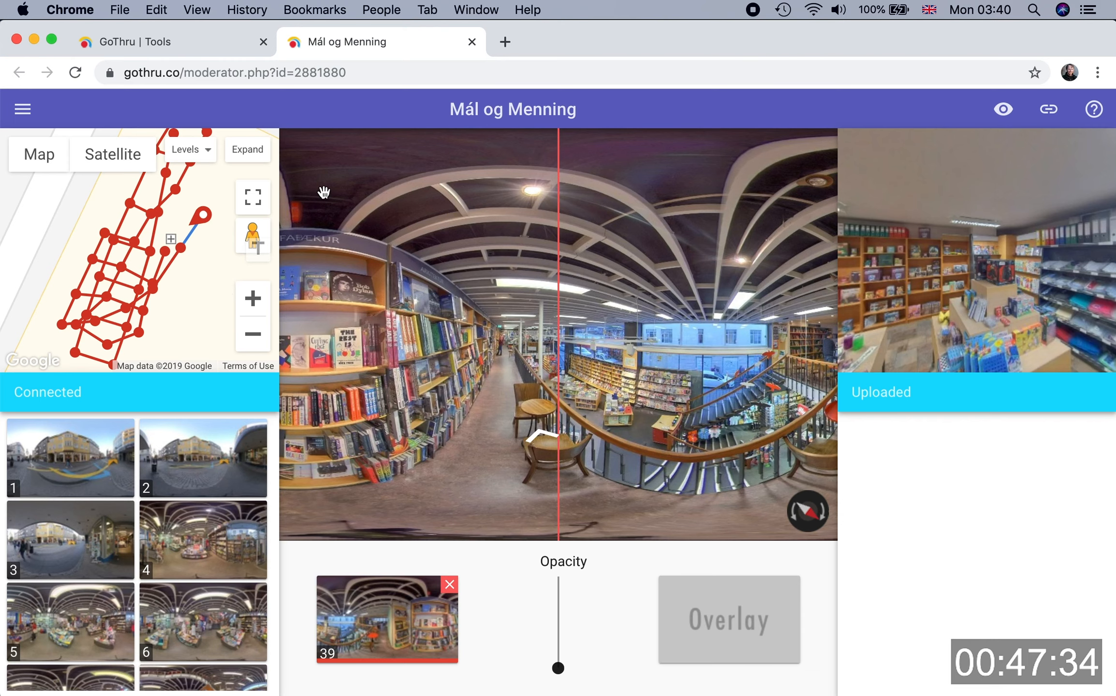
pyautogui.moveTo(478, 295); pyautogui.dragTo(382, 295)
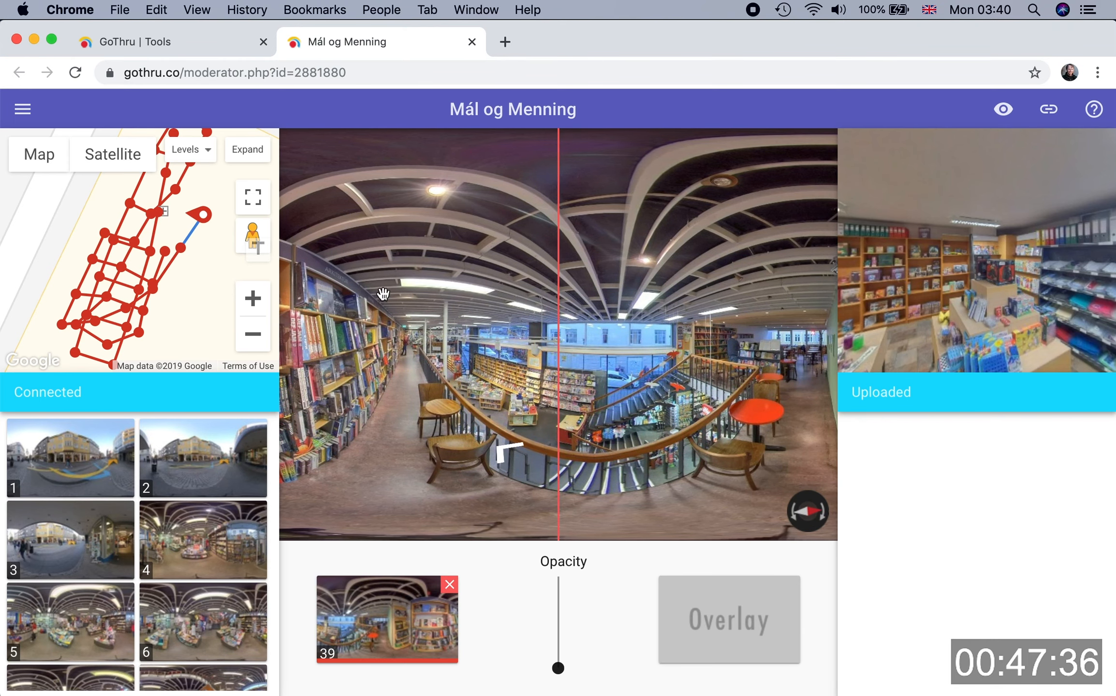
# - Set the auto save interval to 10 min
pyautogui.click(19, 112)
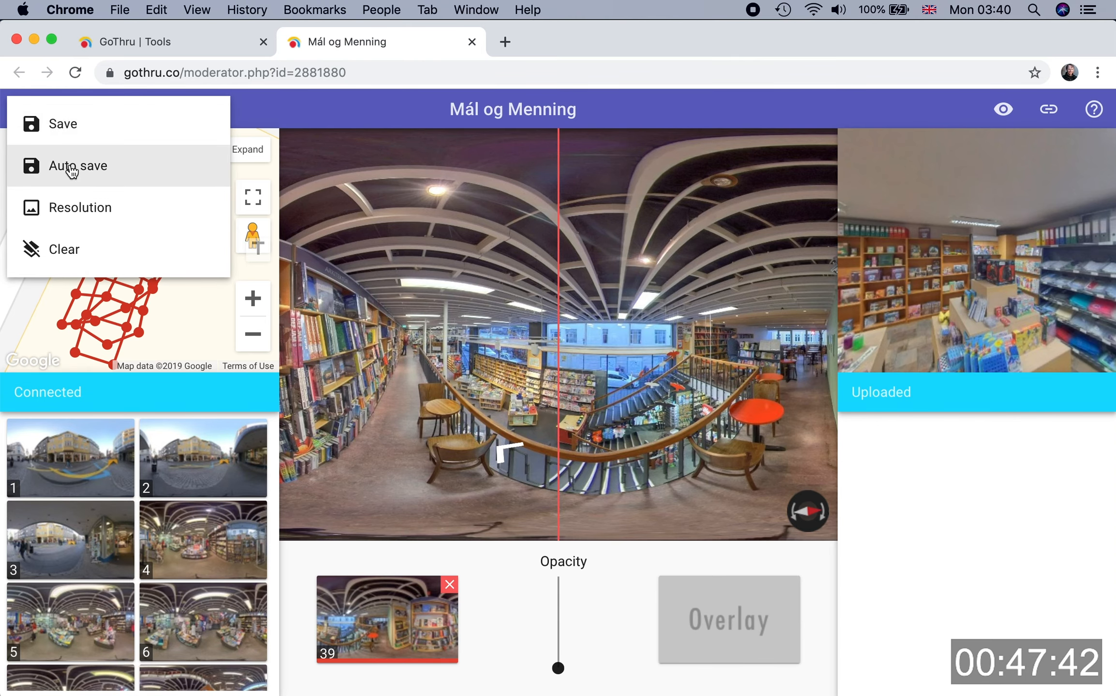
pyautogui.click(78, 169)
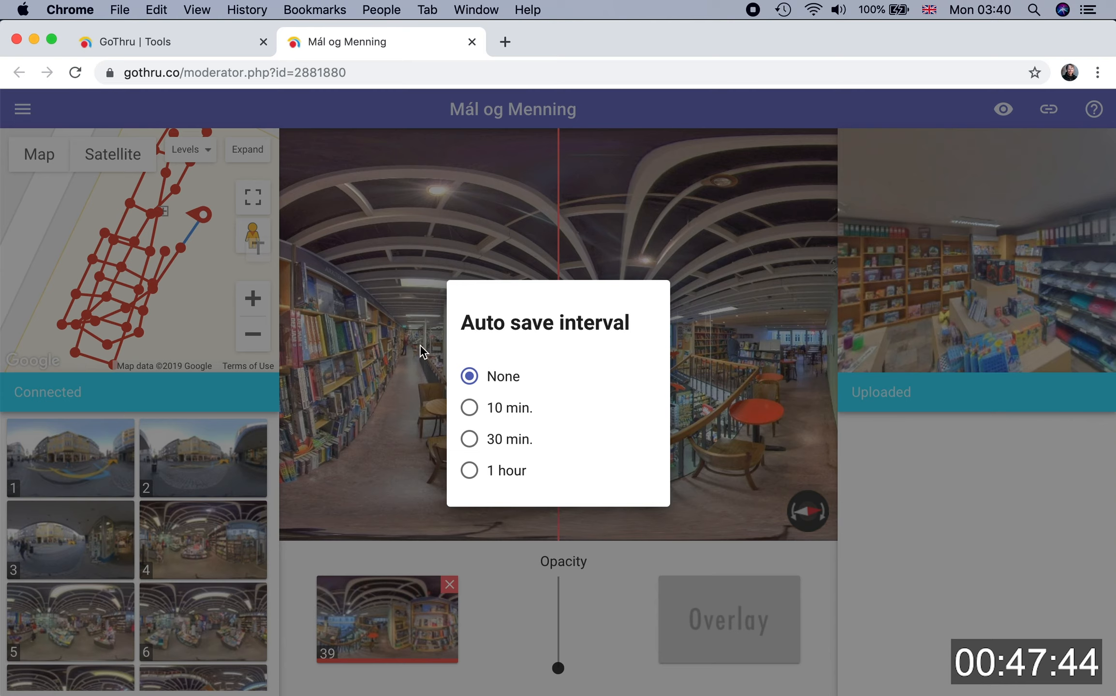
pyautogui.click(471, 410)
# - Save the moderated tour
pyautogui.click(26, 107)
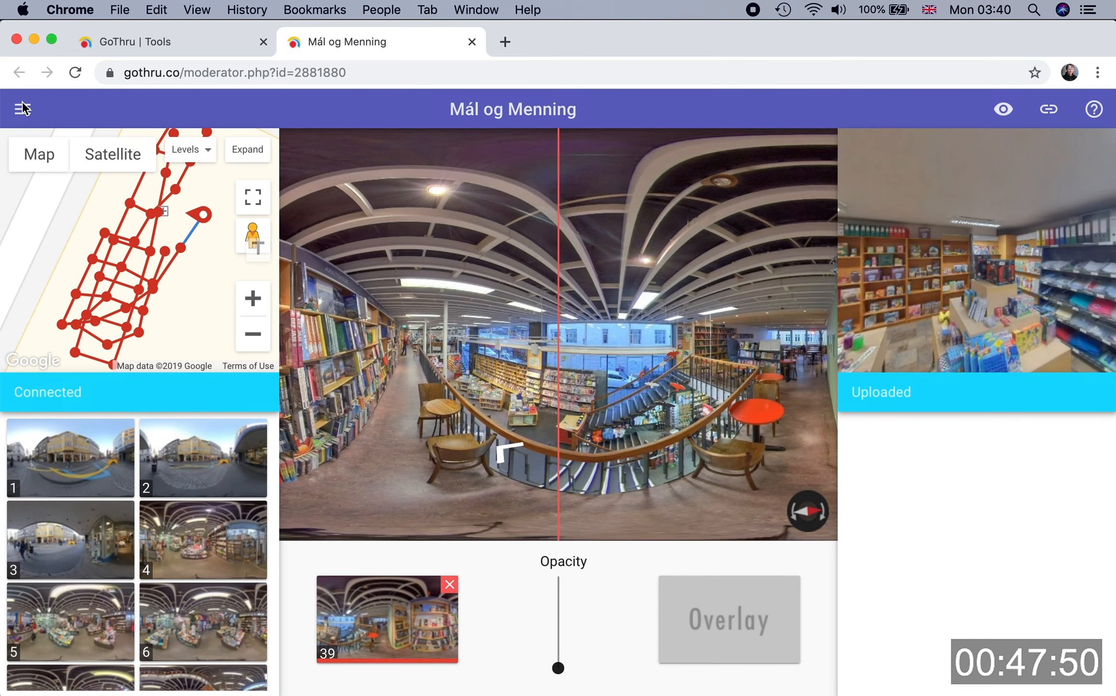
pyautogui.click(23, 109)
pyautogui.click(47, 126)
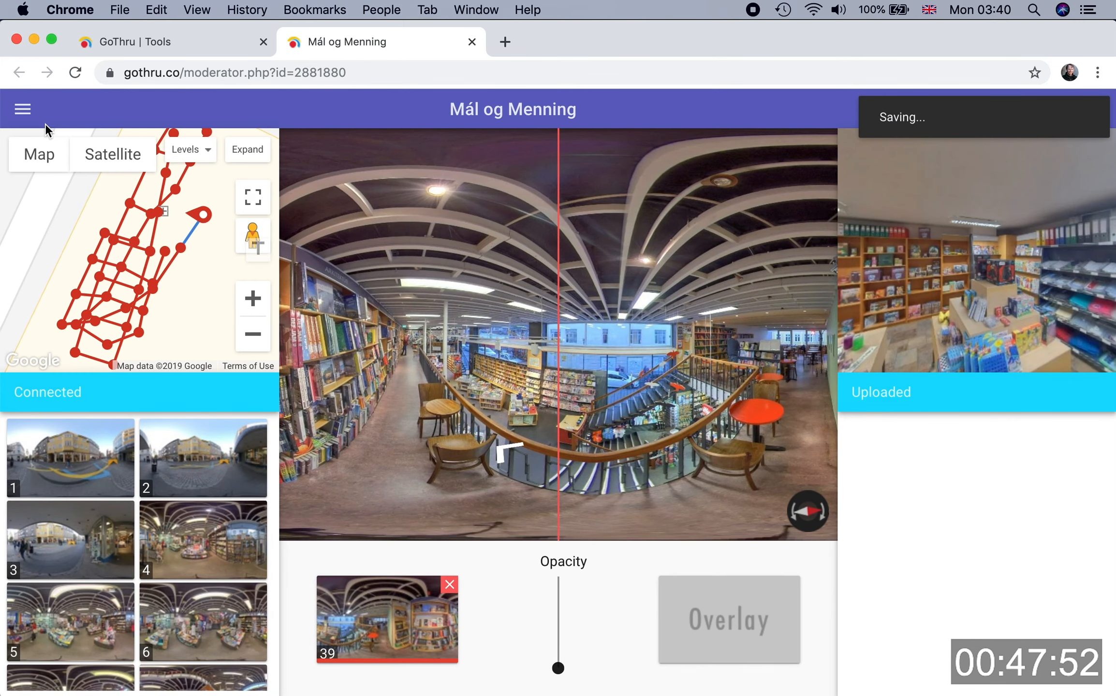
pyautogui.click(22, 109)
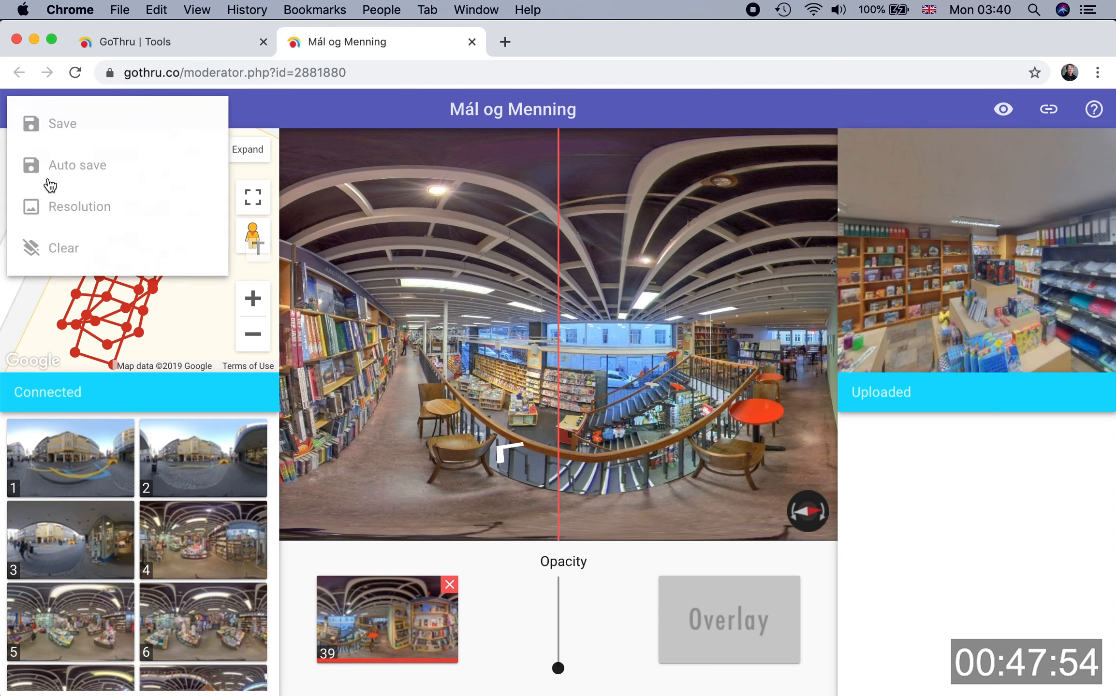
pyautogui.click(312, 117)
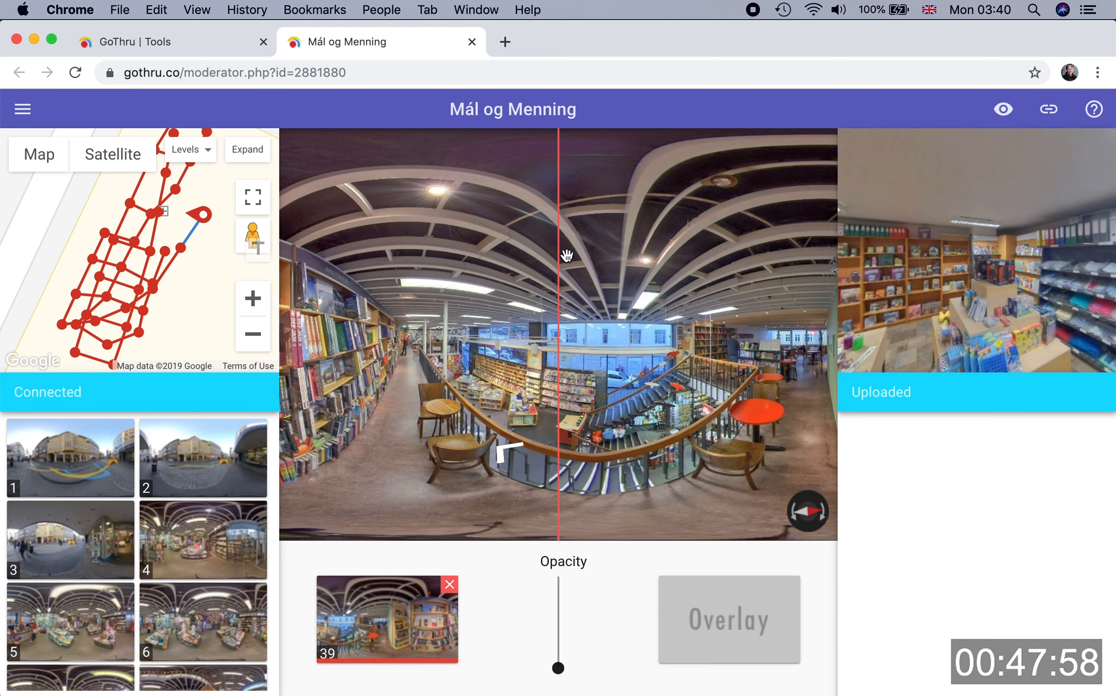
# - Close the moderator and open the Nadir manager for the Mál og Menning constellation
pyautogui.click(472, 42)
pyautogui.scroll(-2, 1052, 391)
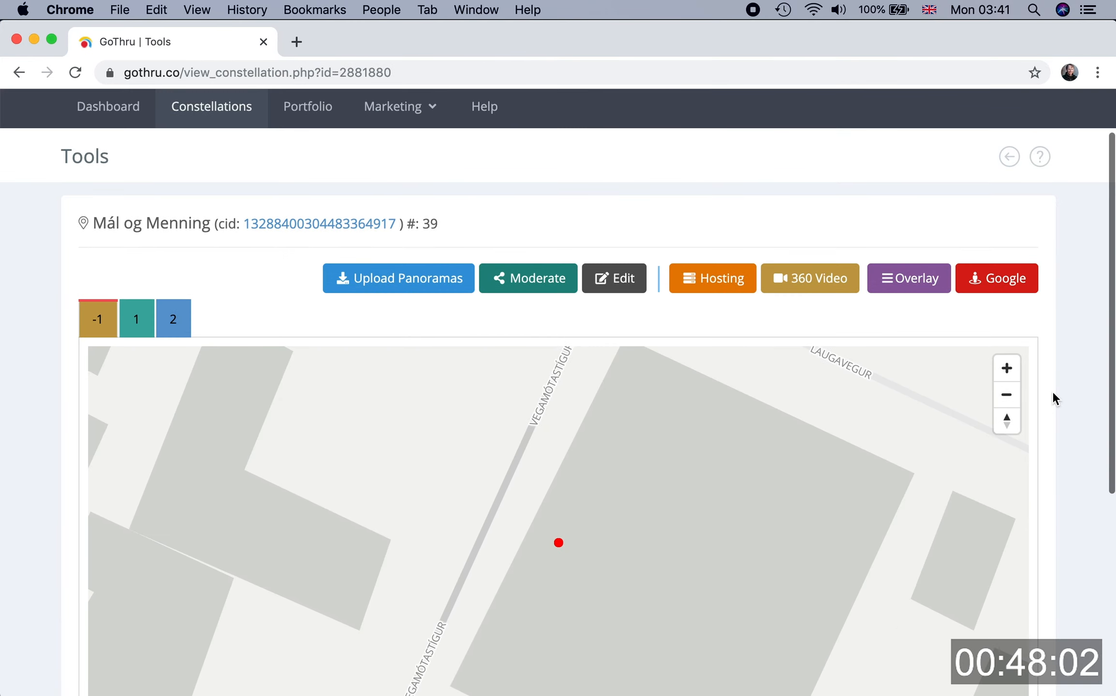
pyautogui.scroll(-5, 1052, 392)
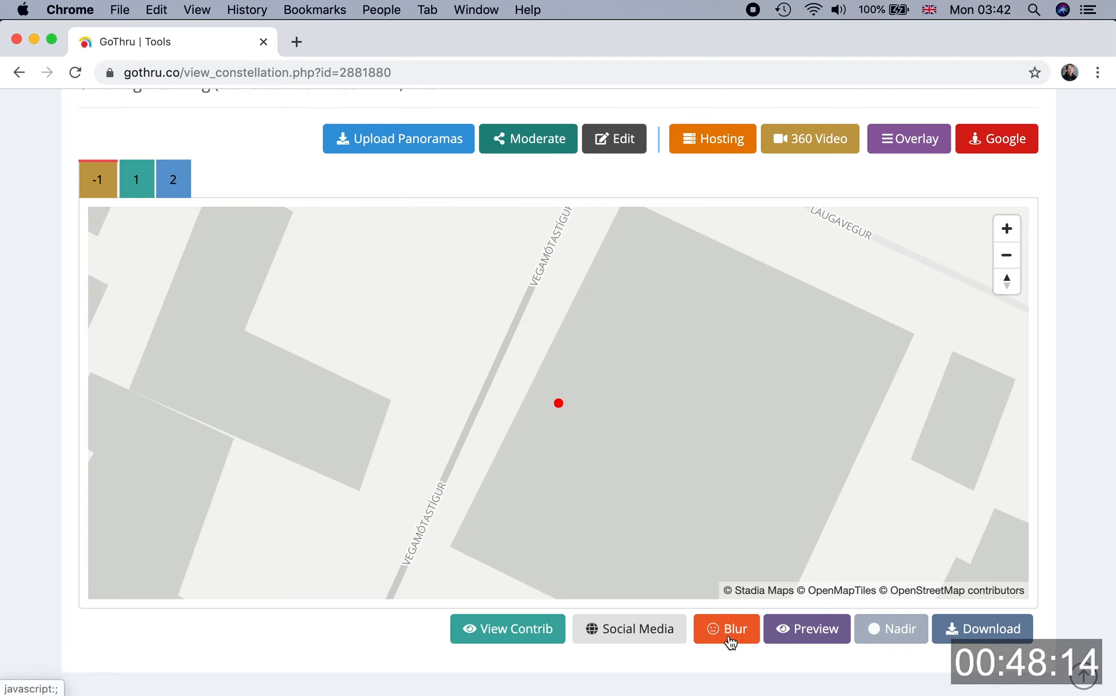
pyautogui.click(892, 634)
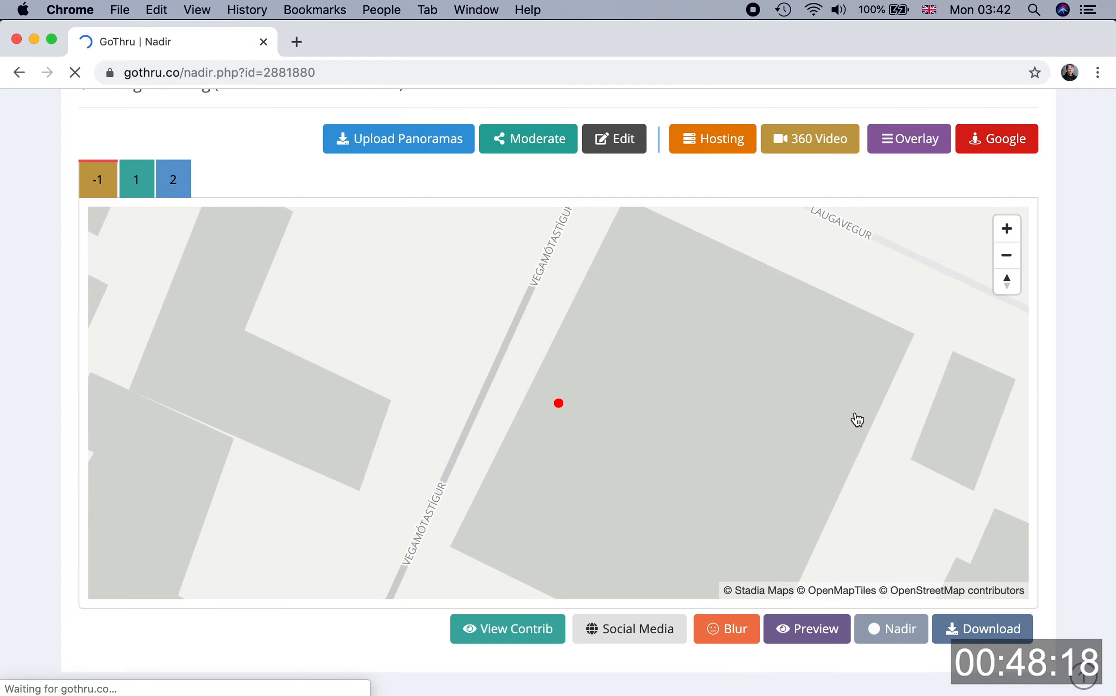
# - Open Nadir Clone for the third panorama and shrink the red patch circle around the tripod on the hopscotch floor
pyautogui.scroll(-2, 796, 427)
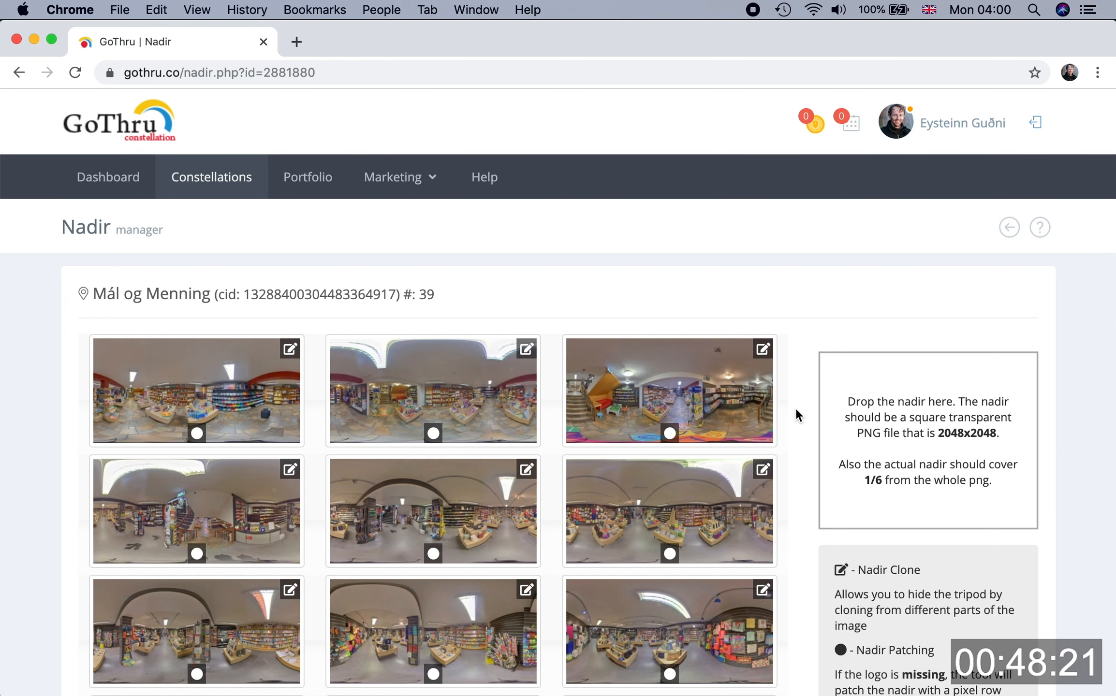
pyautogui.click(764, 349)
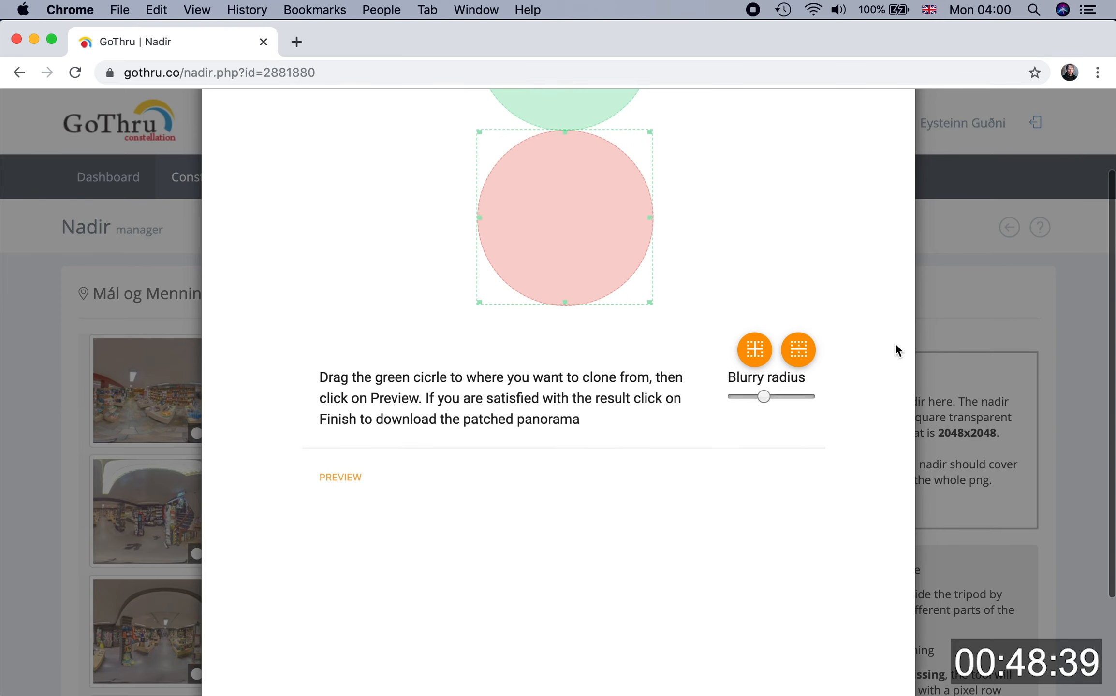
pyautogui.scroll(-5, 896, 343)
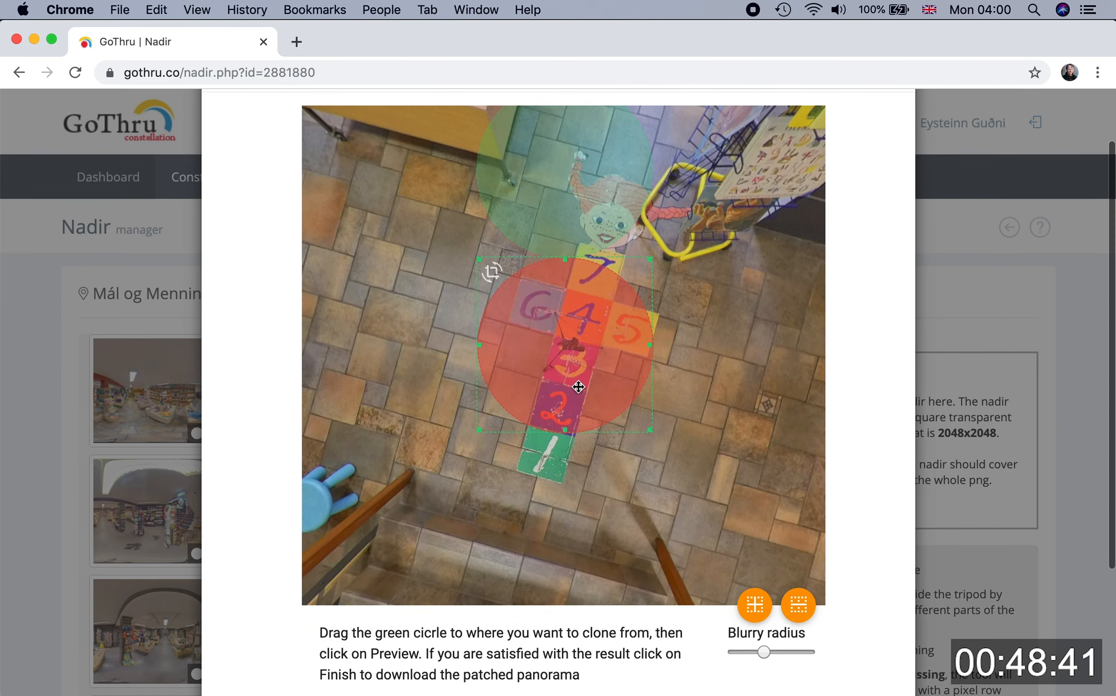
pyautogui.moveTo(609, 362)
pyautogui.mouseDown()
pyautogui.moveTo(636, 381)
pyautogui.moveTo(533, 346)
pyautogui.moveTo(545, 366)
pyautogui.moveTo(592, 356)
pyautogui.mouseUp()
pyautogui.moveTo(660, 426); pyautogui.dragTo(601, 372)
pyautogui.moveTo(530, 302); pyautogui.dragTo(545, 322)
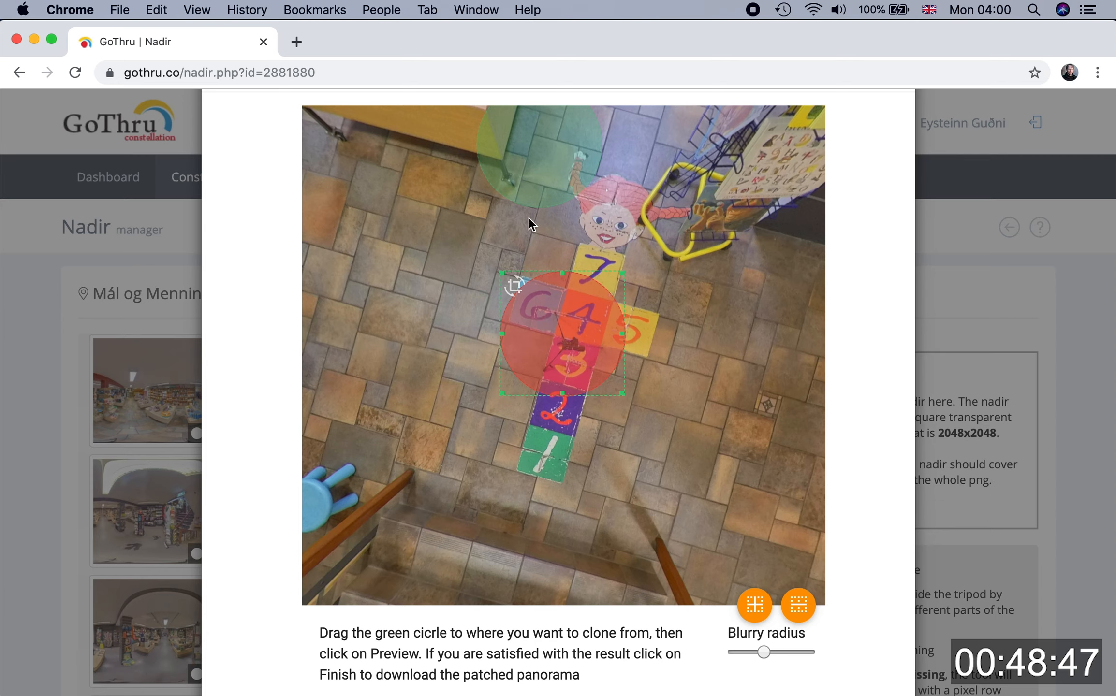
# - Place the green clone source circle over plain floor tiles beside the hopscotch, and close Nadir Clone without applying it
pyautogui.moveTo(515, 193)
pyautogui.mouseDown()
pyautogui.moveTo(421, 264)
pyautogui.moveTo(394, 264)
pyautogui.mouseUp()
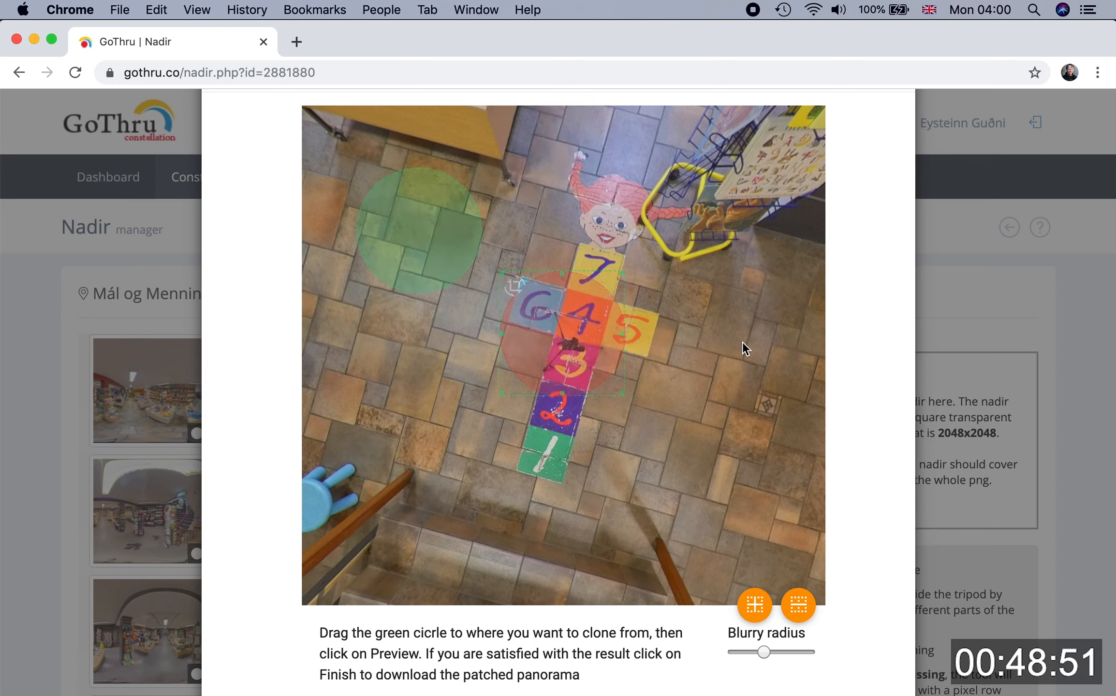
pyautogui.moveTo(432, 236); pyautogui.dragTo(450, 237)
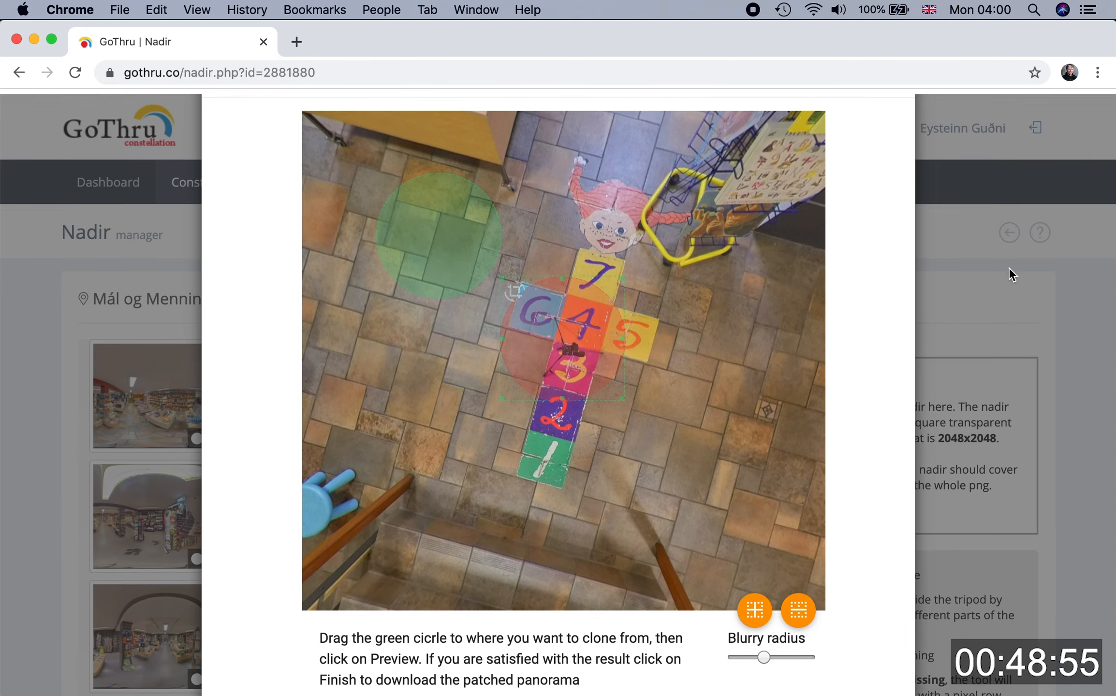
pyautogui.scroll(-4, 778, 464)
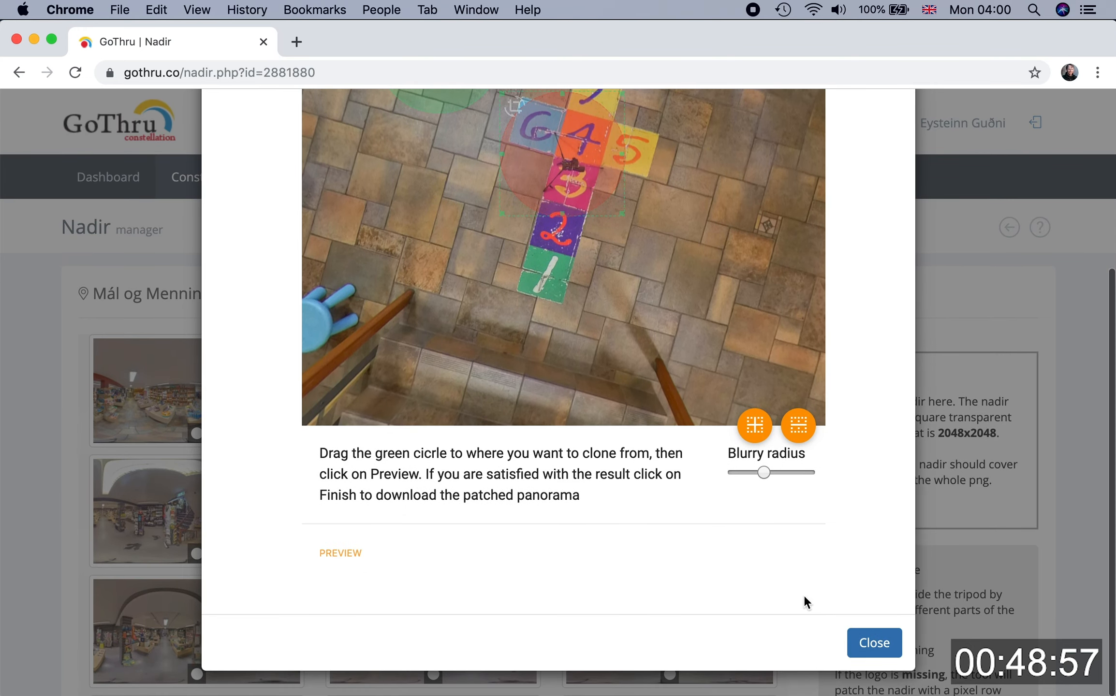
pyautogui.click(870, 641)
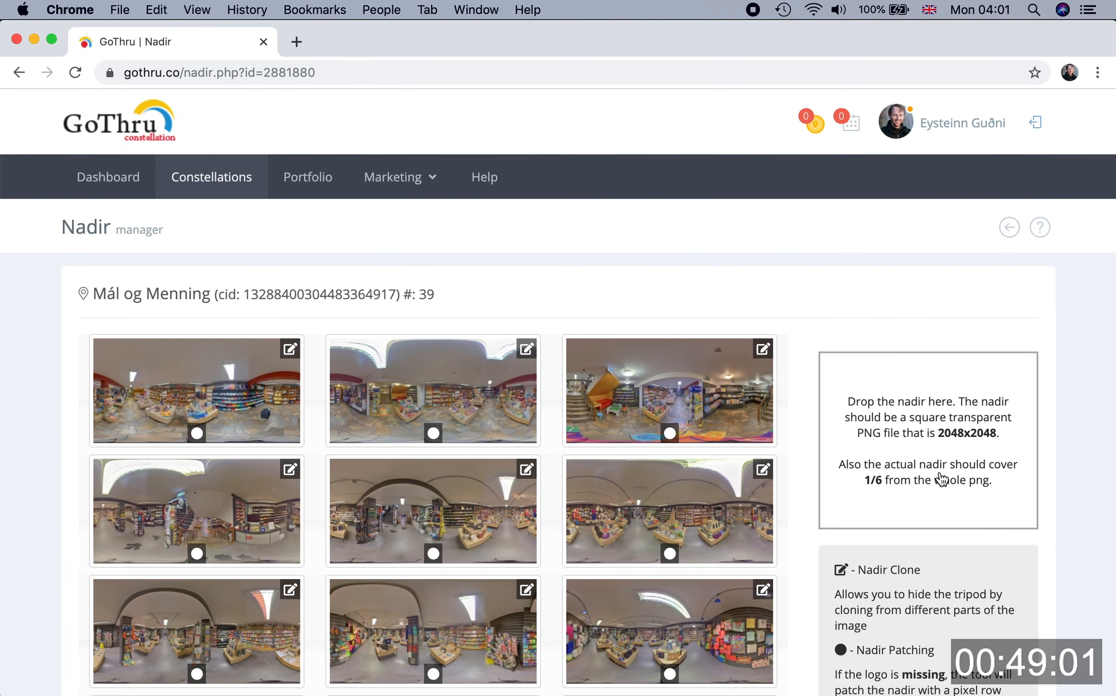
# - Open Nadir Patch for the third panorama, the one with the colourful floor
pyautogui.scroll(-1, 931, 476)
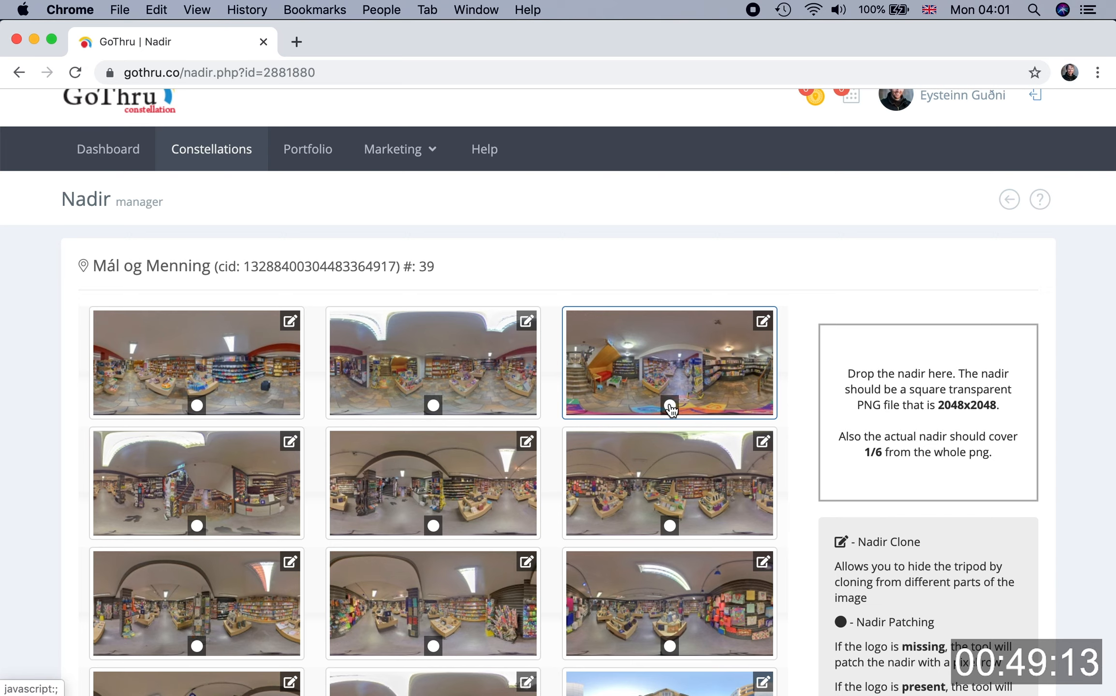
pyautogui.scroll(-2, 809, 497)
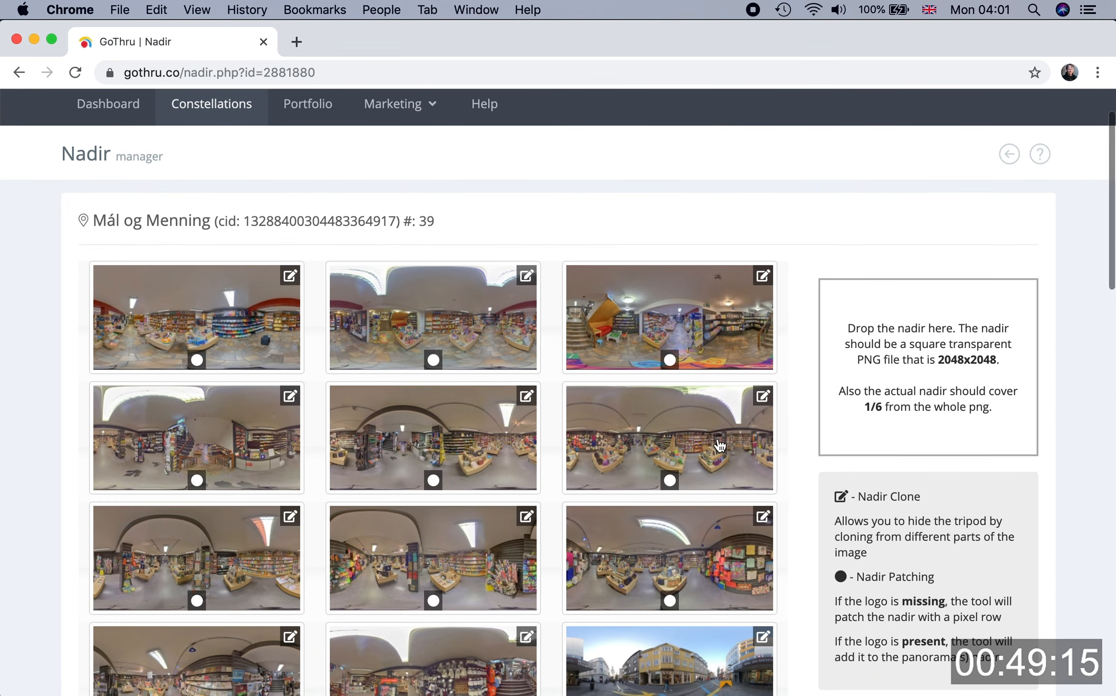
pyautogui.scroll(3, 859, 386)
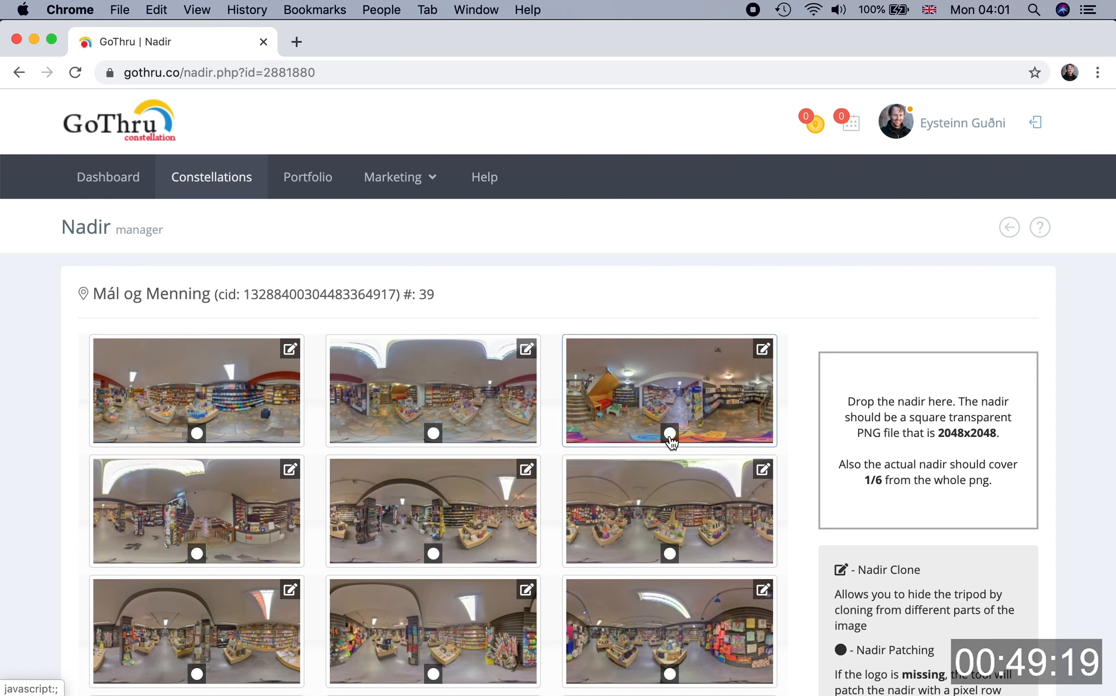
pyautogui.click(670, 433)
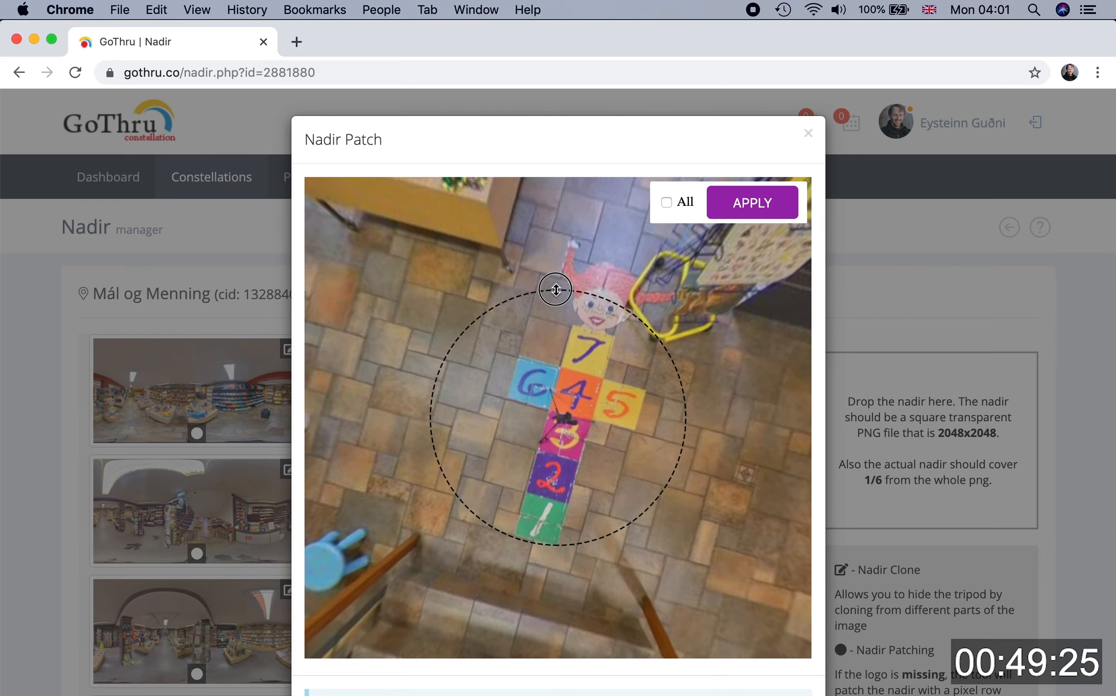
# - Shrink the patch circle tightly around the tripod on the hopscotch floor and apply the nadir patch to all panoramas
pyautogui.moveTo(555, 290); pyautogui.dragTo(556, 375)
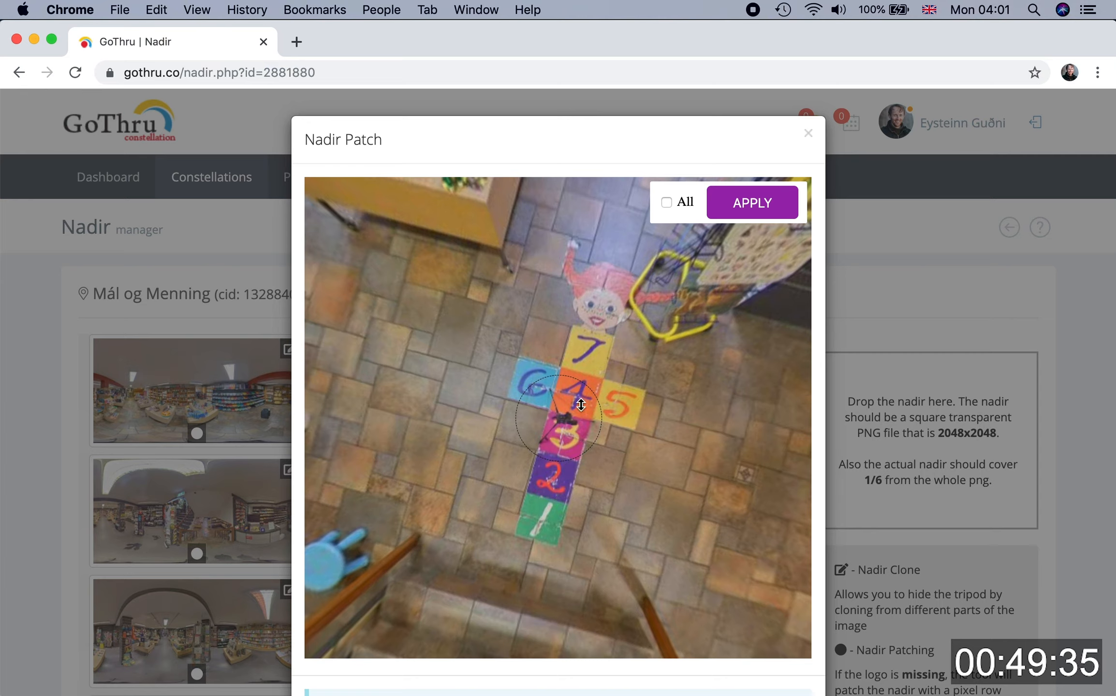
pyautogui.scroll(1, 577, 377)
pyautogui.scroll(-3, 563, 364)
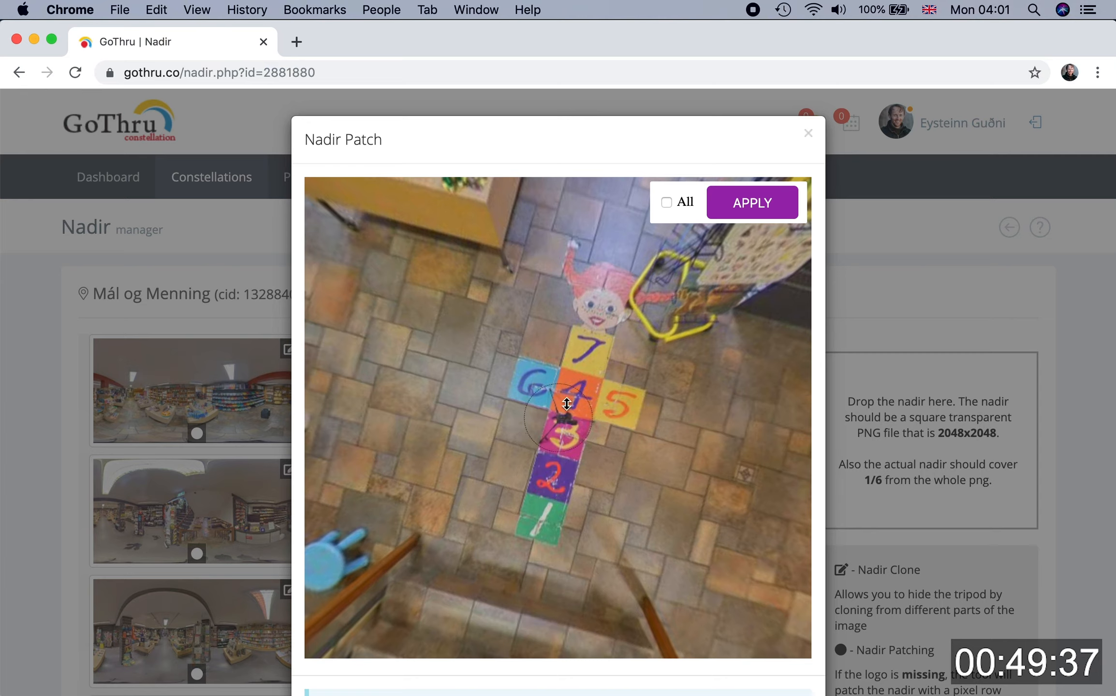
pyautogui.scroll(2, 566, 369)
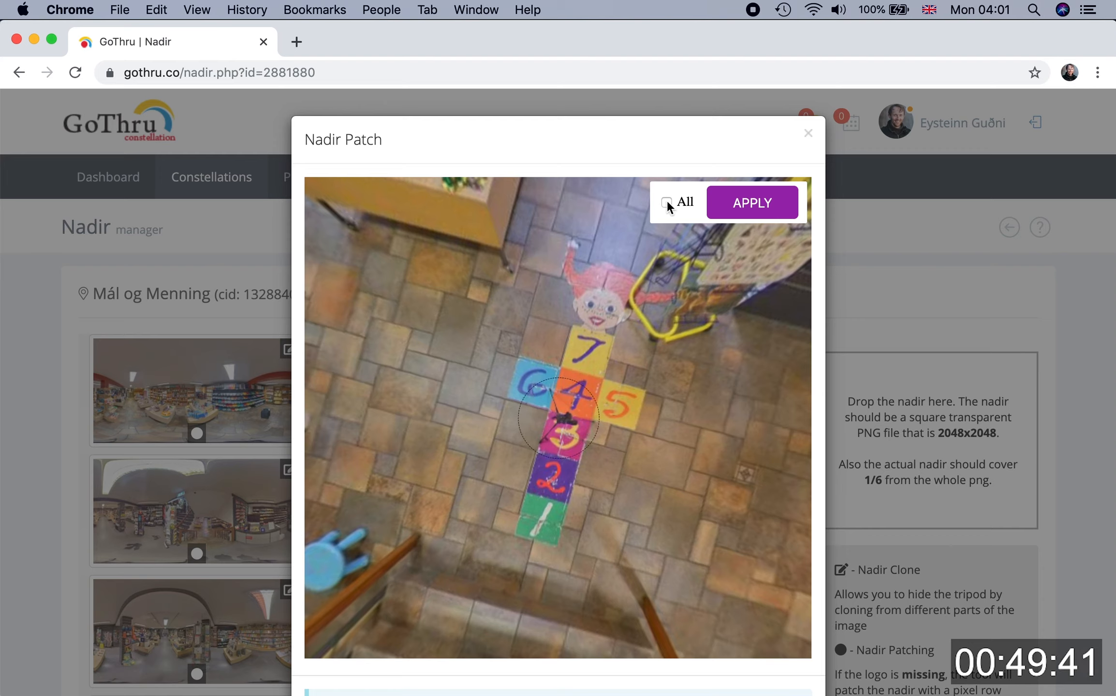
pyautogui.click(744, 206)
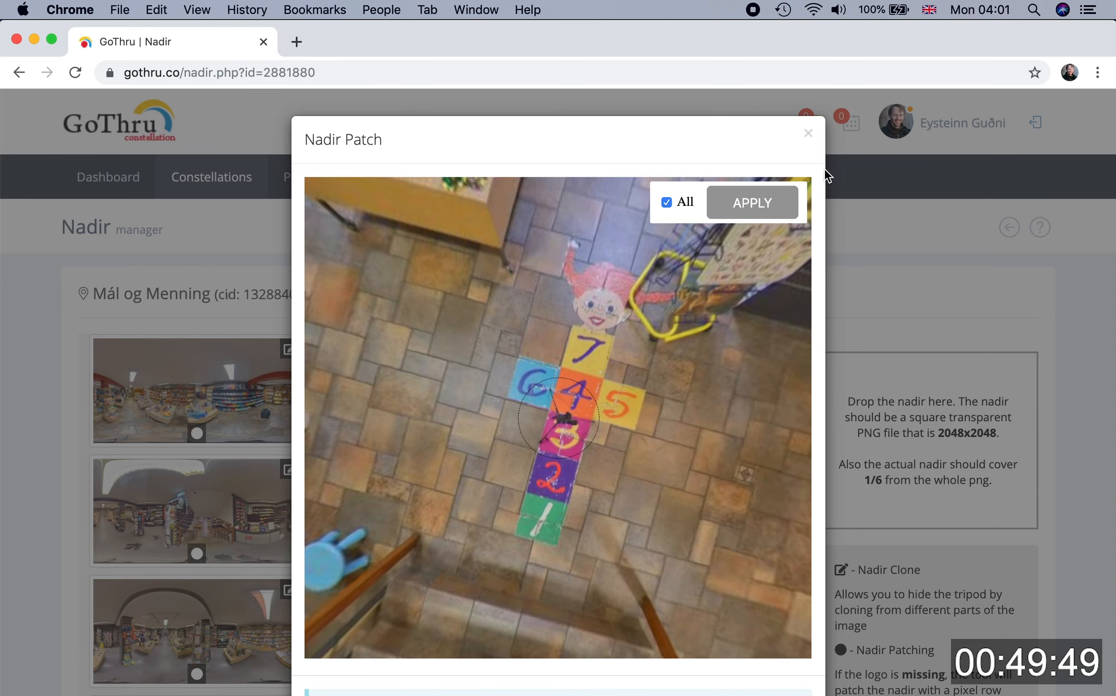
pyautogui.click(808, 136)
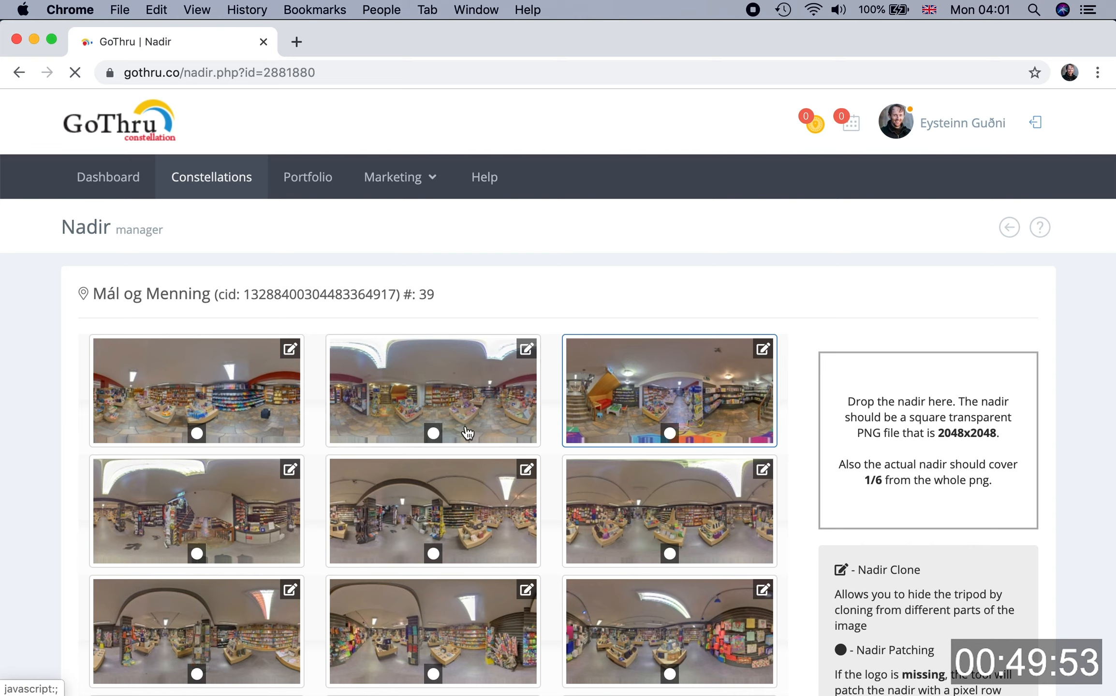
# - Check the patched nadirs of the third and second panoramas in Nadir Patch, closing each without applying changes
pyautogui.click(667, 434)
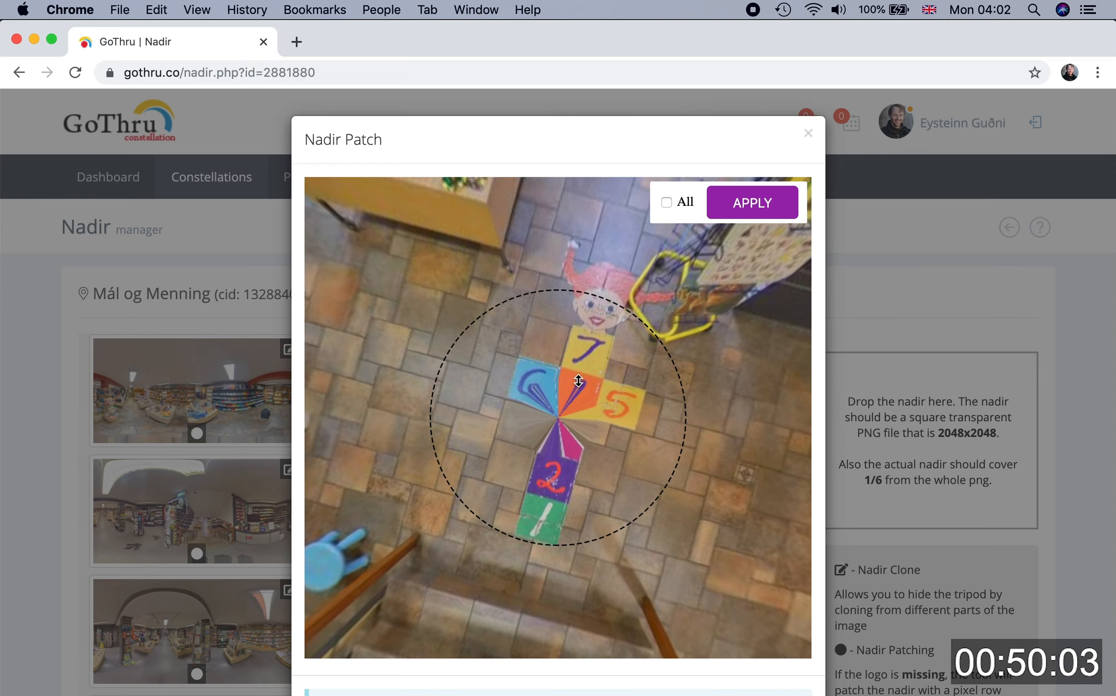
pyautogui.click(808, 136)
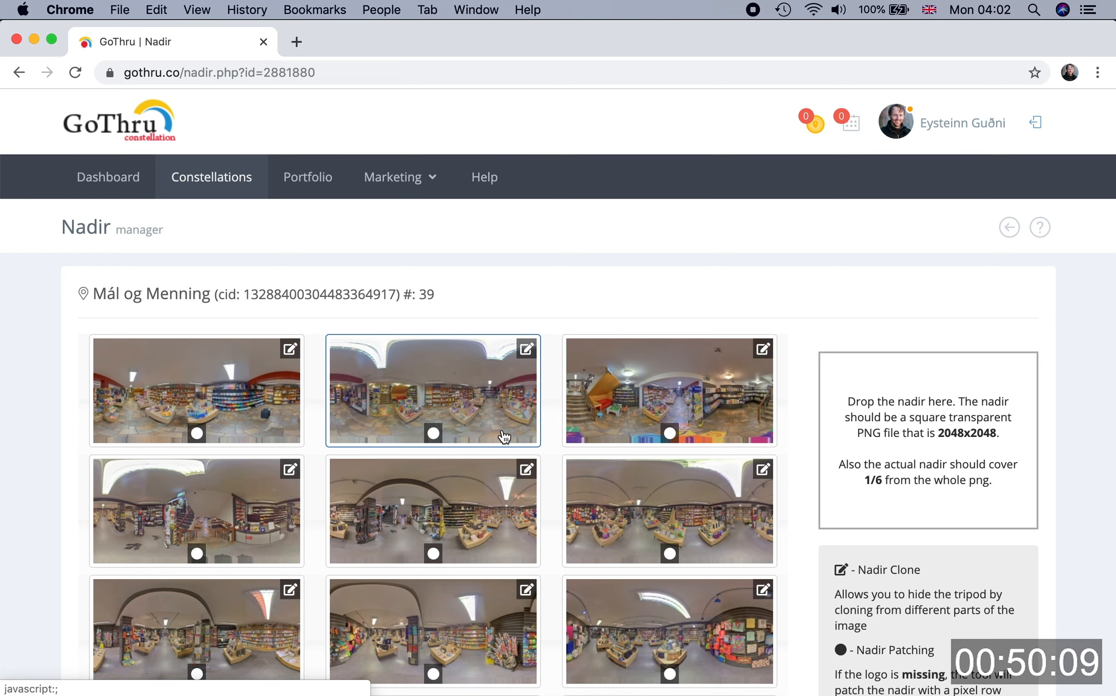
pyautogui.click(433, 432)
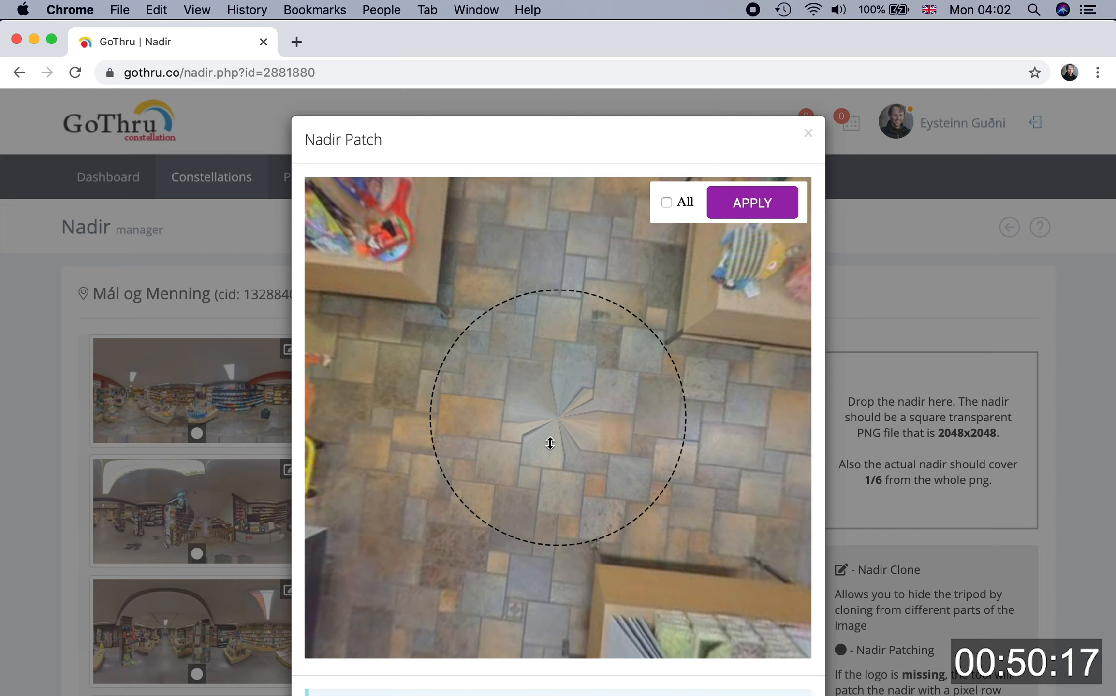
pyautogui.click(809, 134)
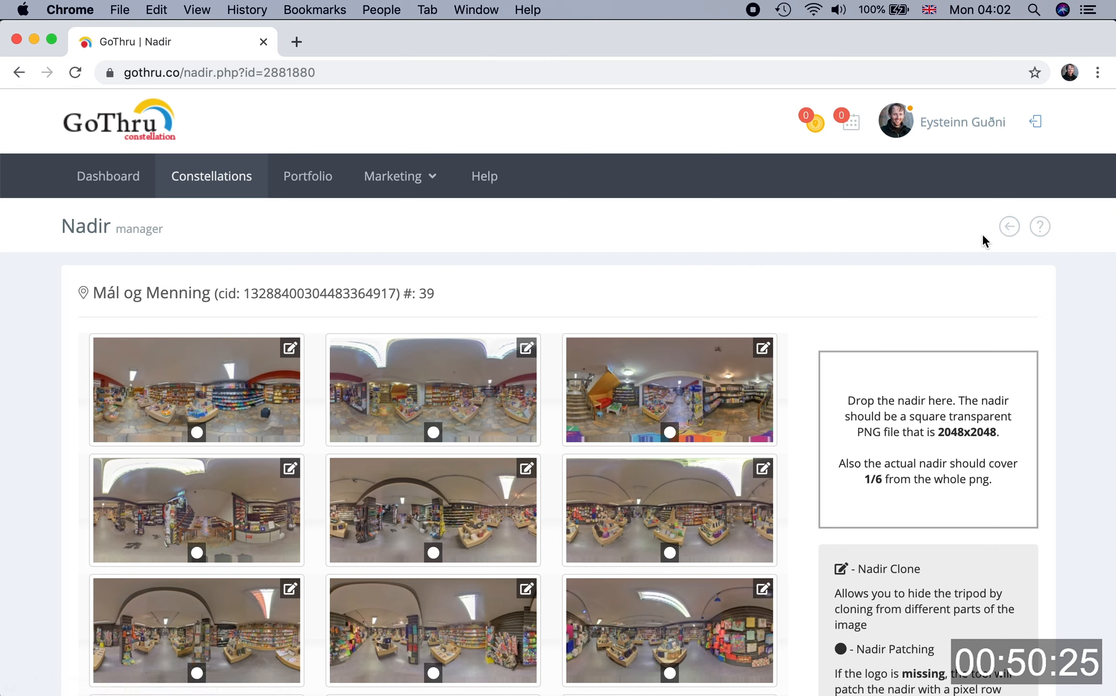
# - Leave the Nadir manager and open the Google Street View publishing page for the Mál og Menning constellation
pyautogui.click(1007, 227)
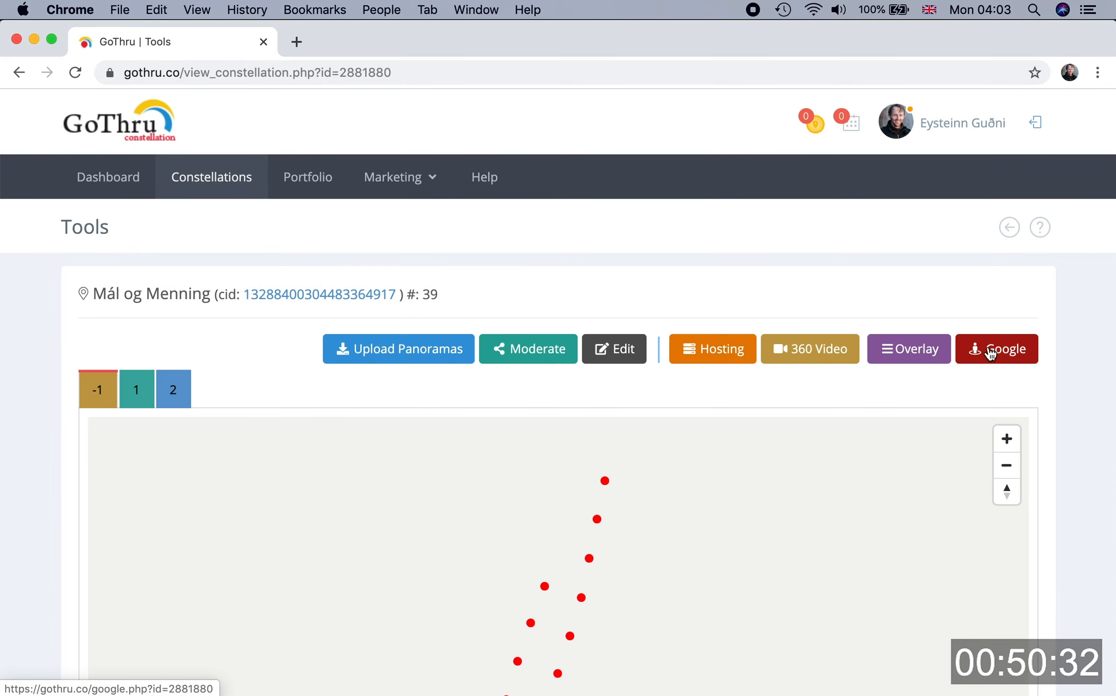
pyautogui.click(988, 349)
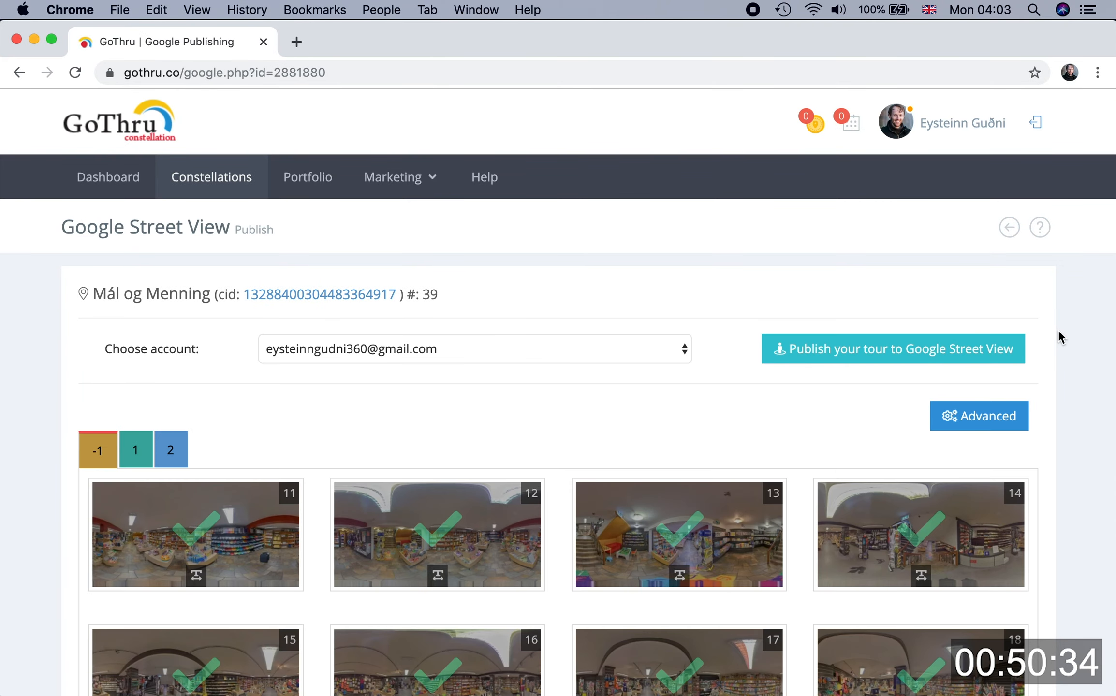
pyautogui.scroll(-1, 1052, 358)
pyautogui.scroll(-1, 1052, 358)
pyautogui.scroll(2, 1015, 362)
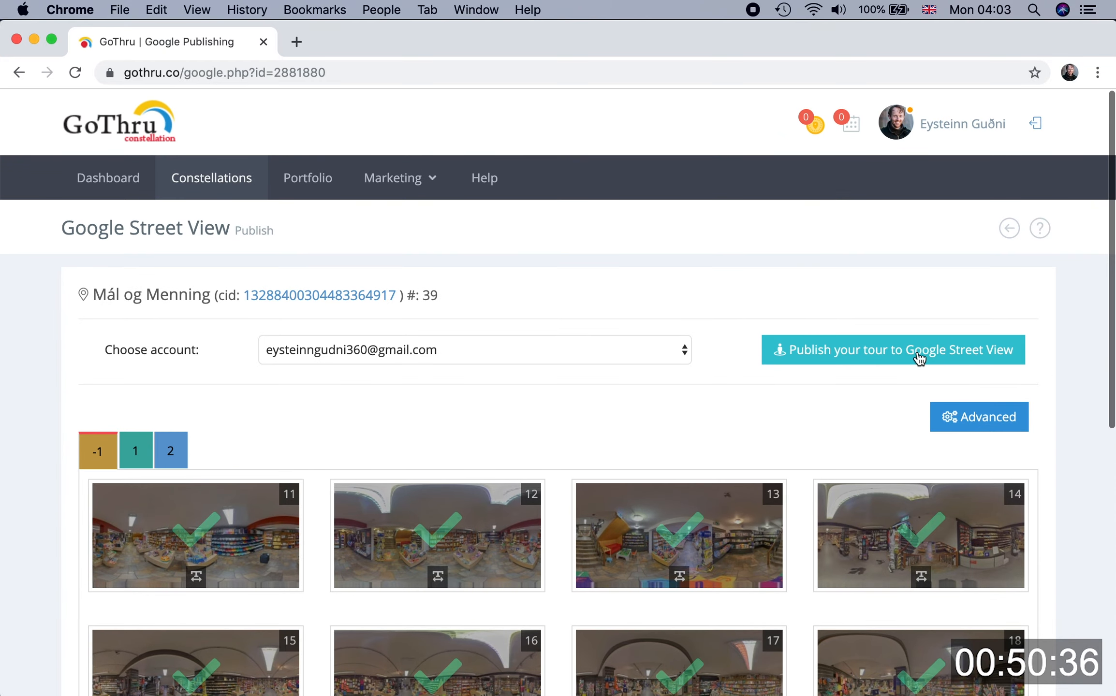
# - Start publishing the tour to Google Street View with the selected Gmail account and acknowledge the publish process
pyautogui.click(517, 342)
pyautogui.click(494, 348)
pyautogui.click(905, 350)
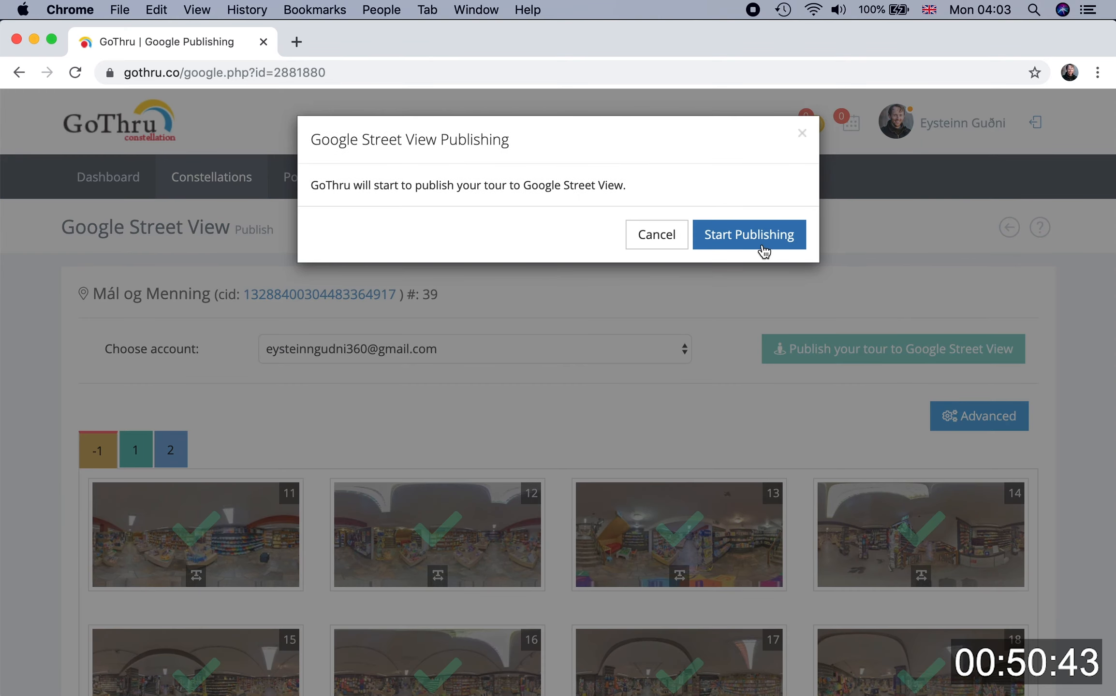
pyautogui.click(740, 233)
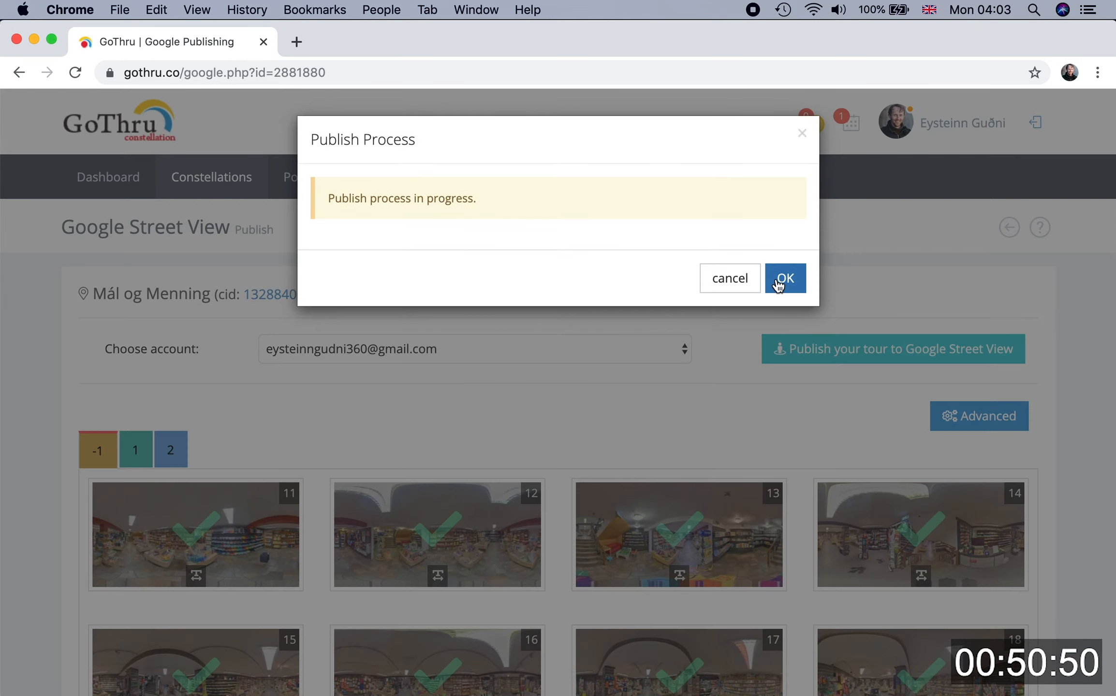
pyautogui.click(779, 278)
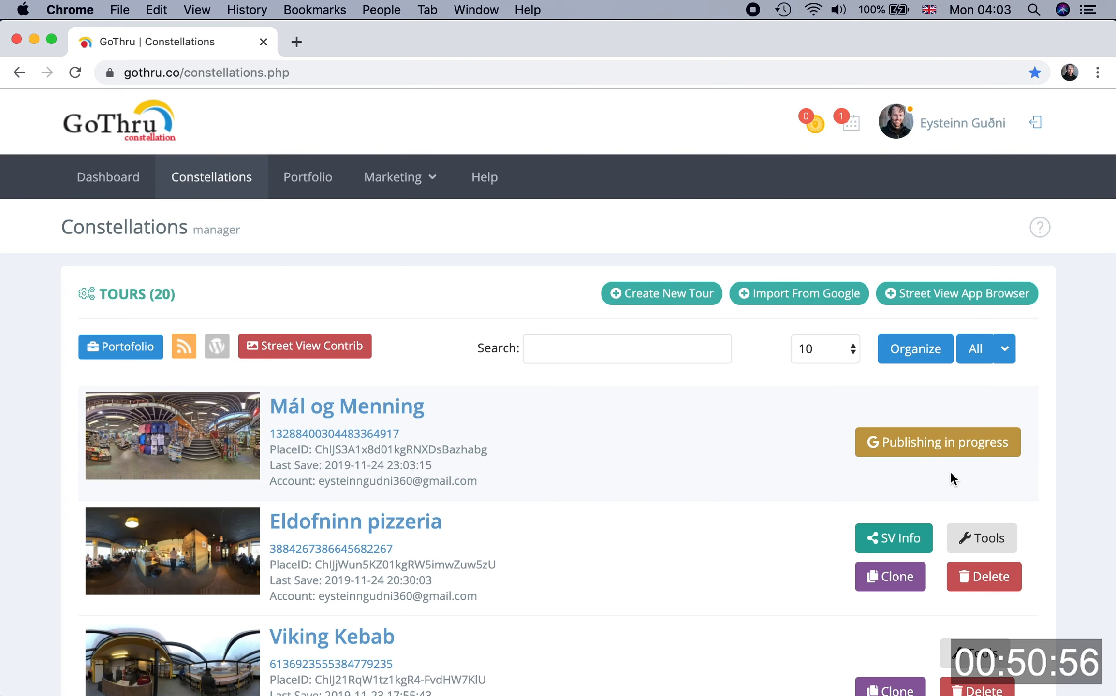
# - Open the Gmail inbox in a second browser tab and return to the GoThru constellations list
pyautogui.click(296, 42)
pyautogui.click(164, 42)
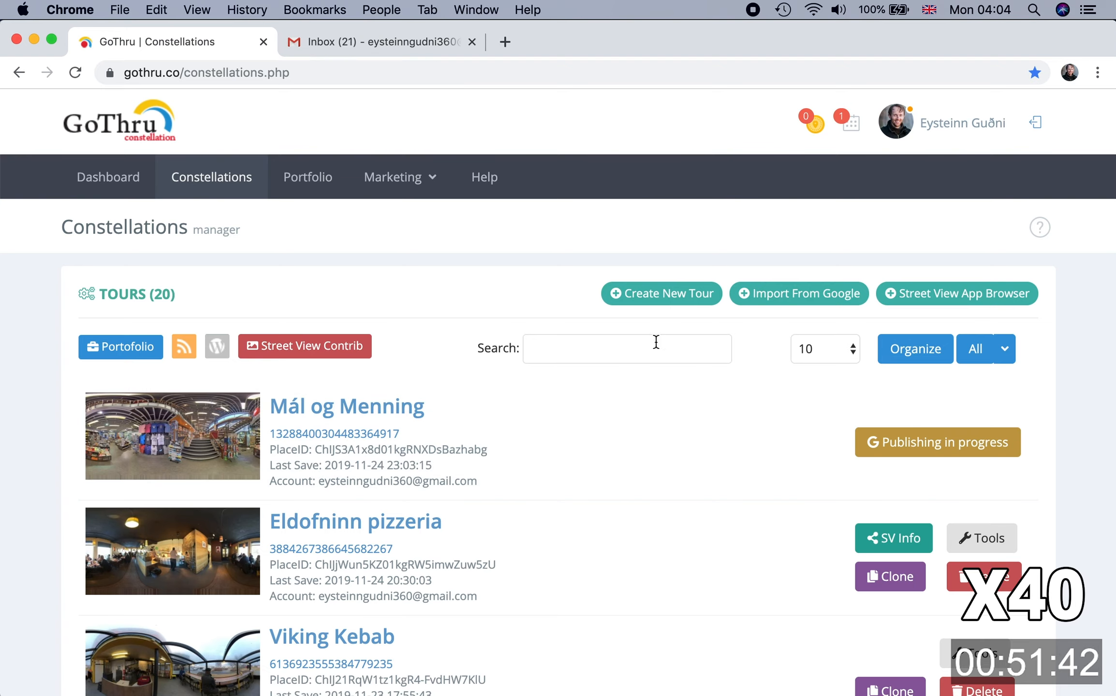
# - Open the Google publish status for Mál og Menning, choose to delete the other detected panoramas, and close the dialog
pyautogui.click(938, 442)
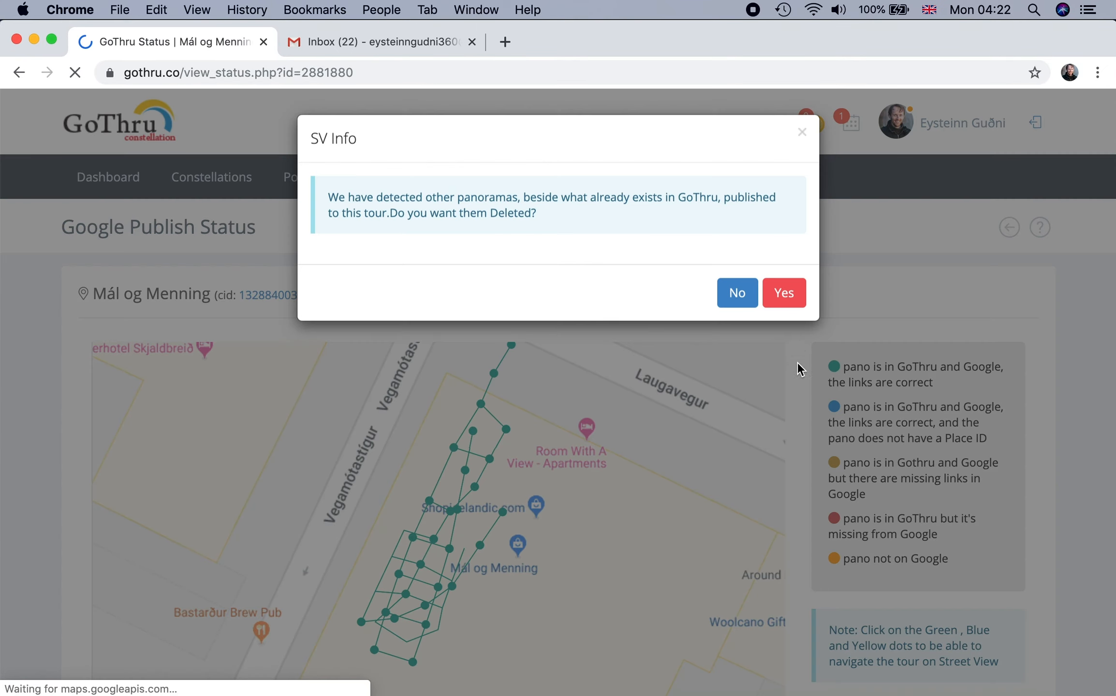
pyautogui.click(784, 292)
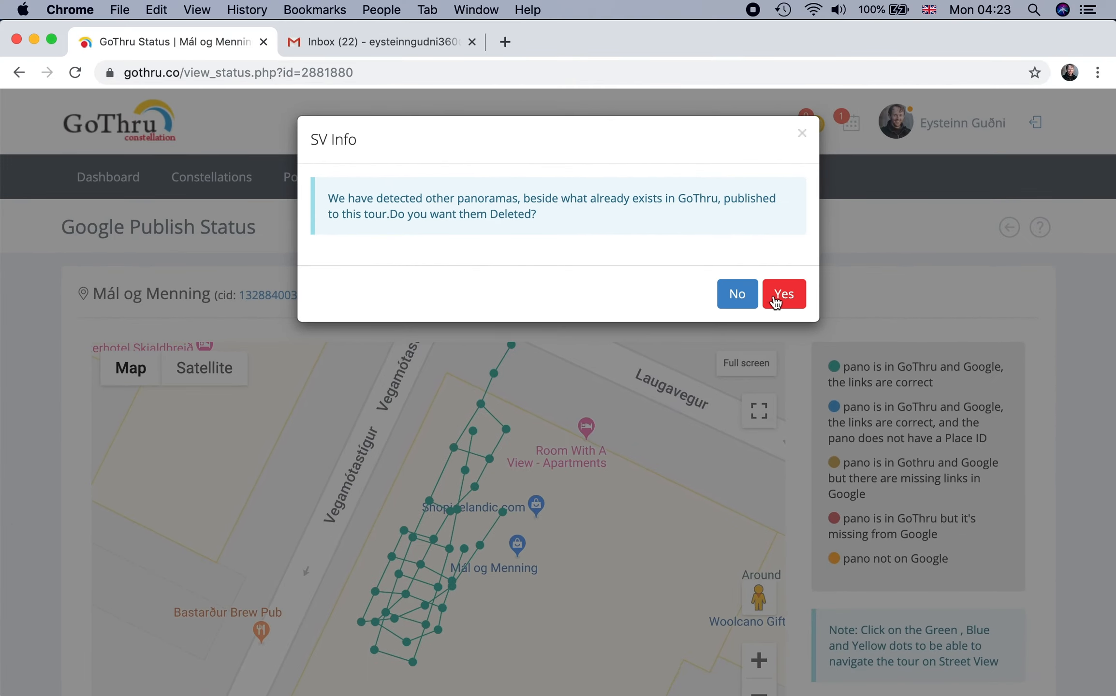
pyautogui.scroll(-3, 767, 49)
pyautogui.click(802, 135)
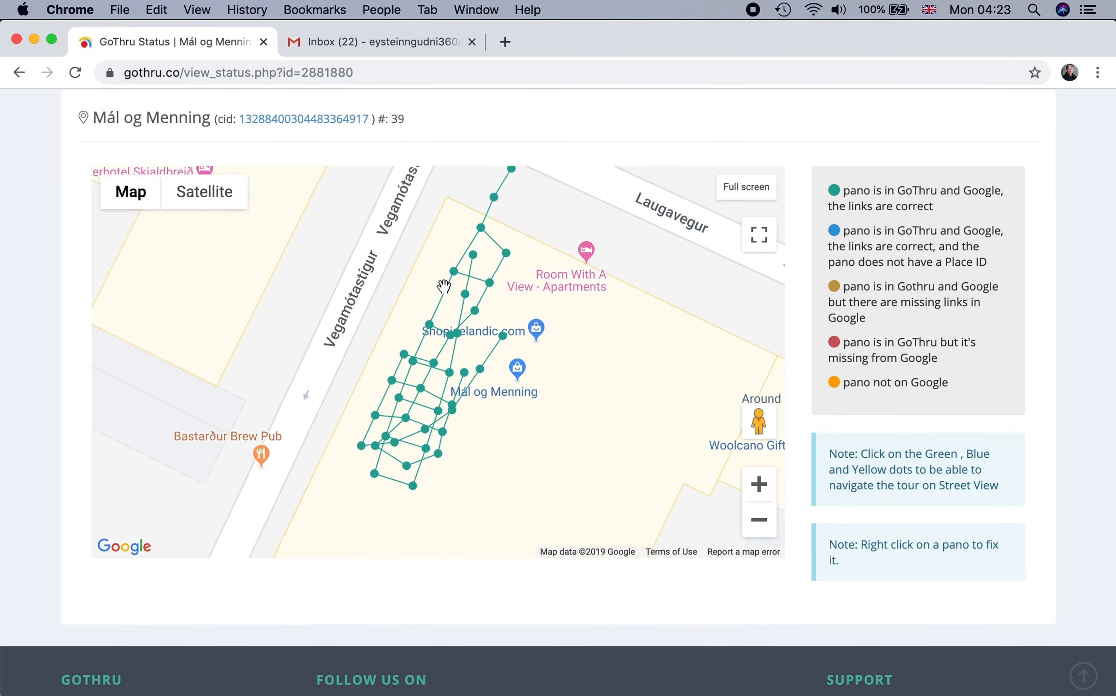
# - Open the published panorama by the stairs in Street View from the status map and look around the stairs and sock display
pyautogui.moveTo(448, 341)
pyautogui.click(448, 337)
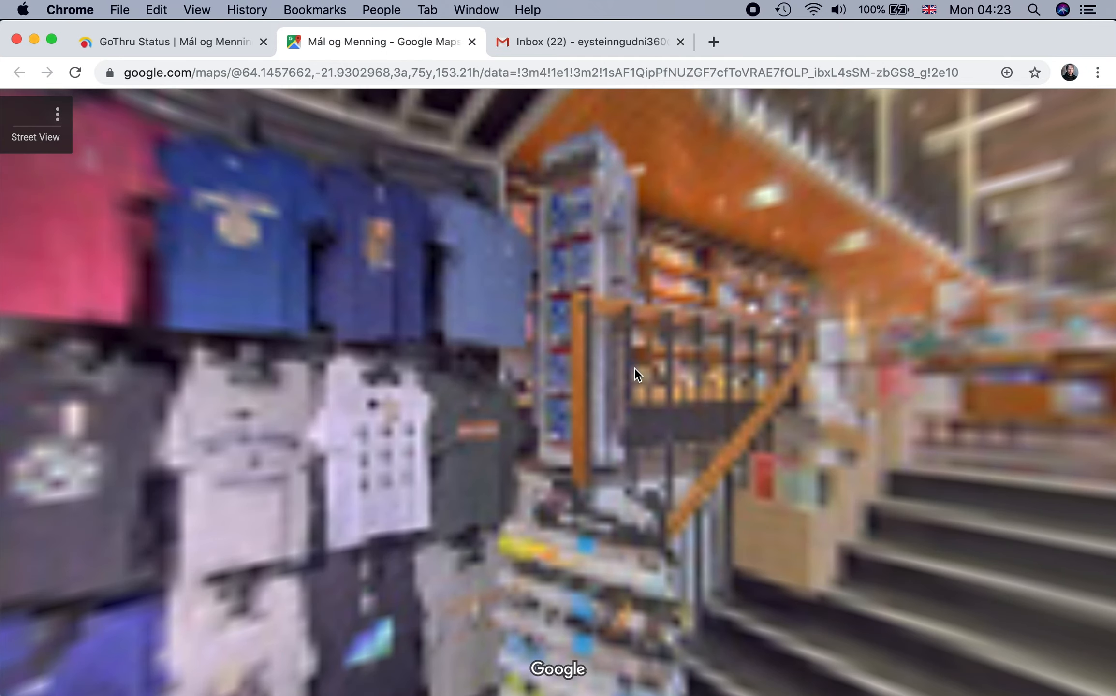
pyautogui.moveTo(635, 370); pyautogui.dragTo(260, 305)
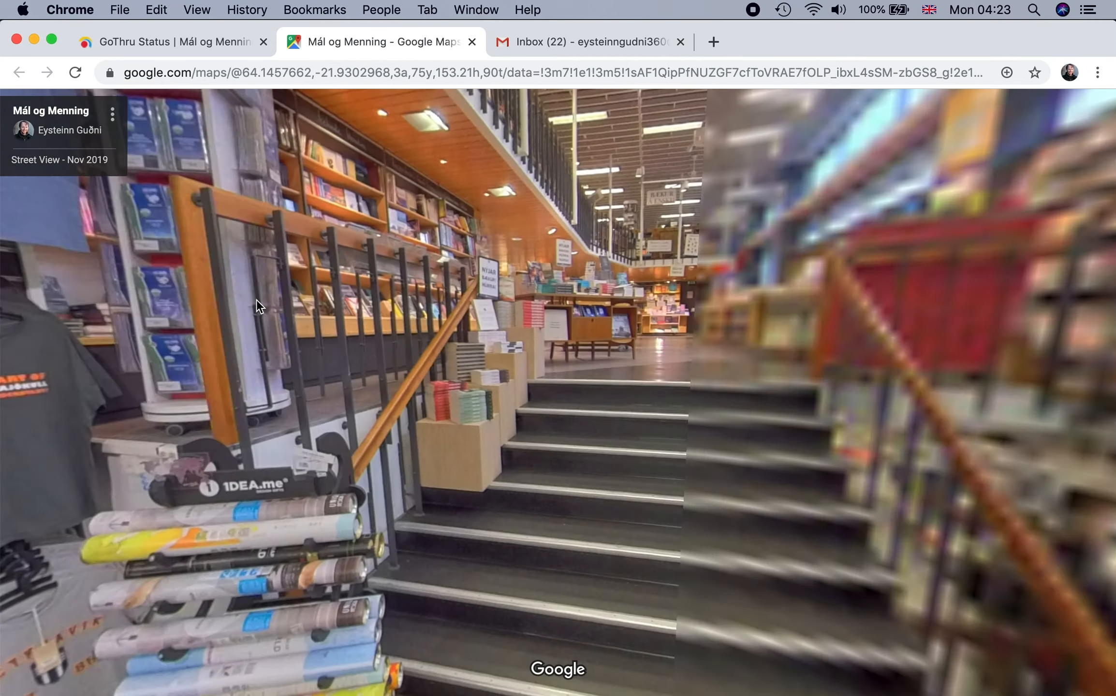
pyautogui.moveTo(643, 353); pyautogui.dragTo(378, 359)
pyautogui.moveTo(600, 332); pyautogui.dragTo(396, 268)
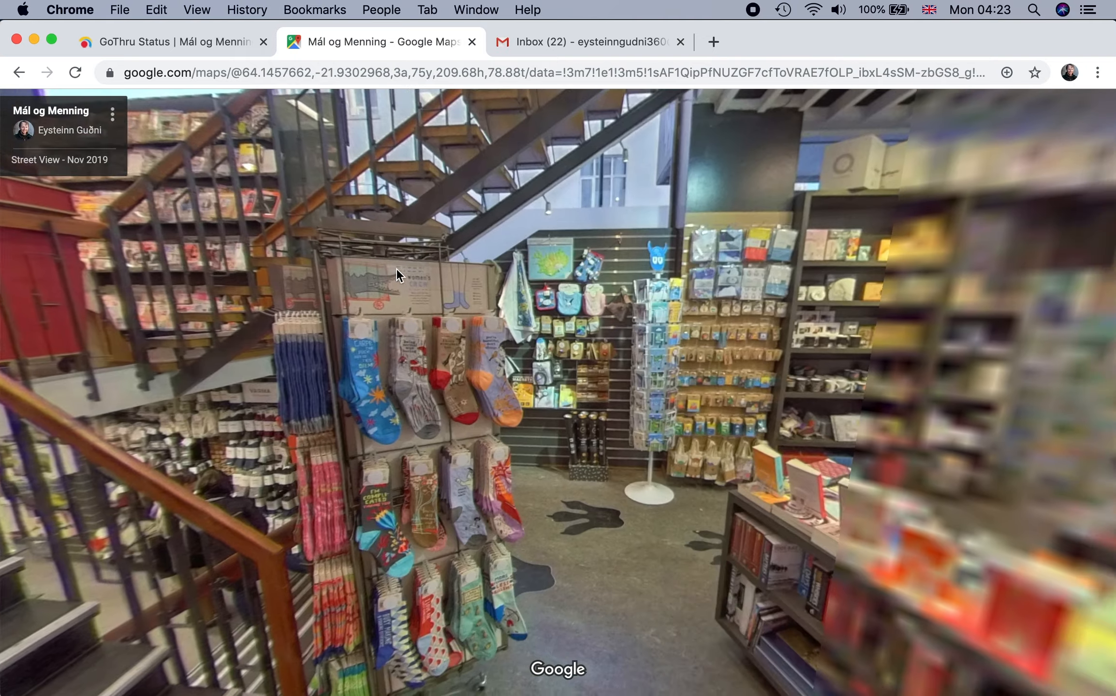
# - Return to the status map, open the neighbouring panorama in Street View, and look around to the magazine shelves and staircase
pyautogui.click(189, 41)
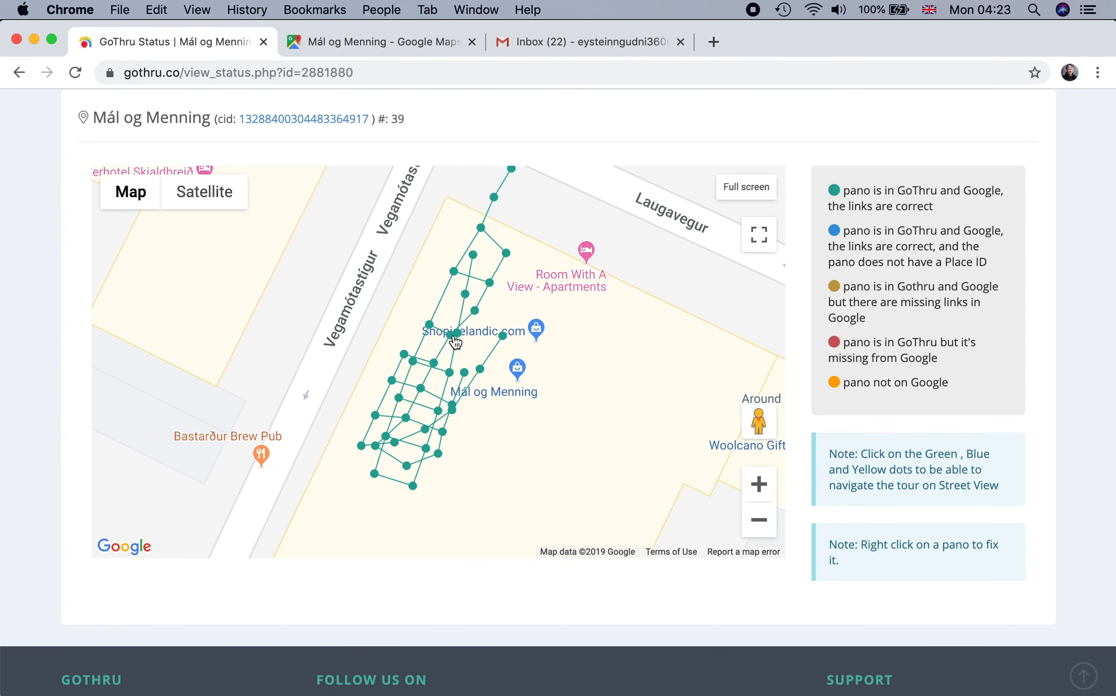
pyautogui.click(434, 363)
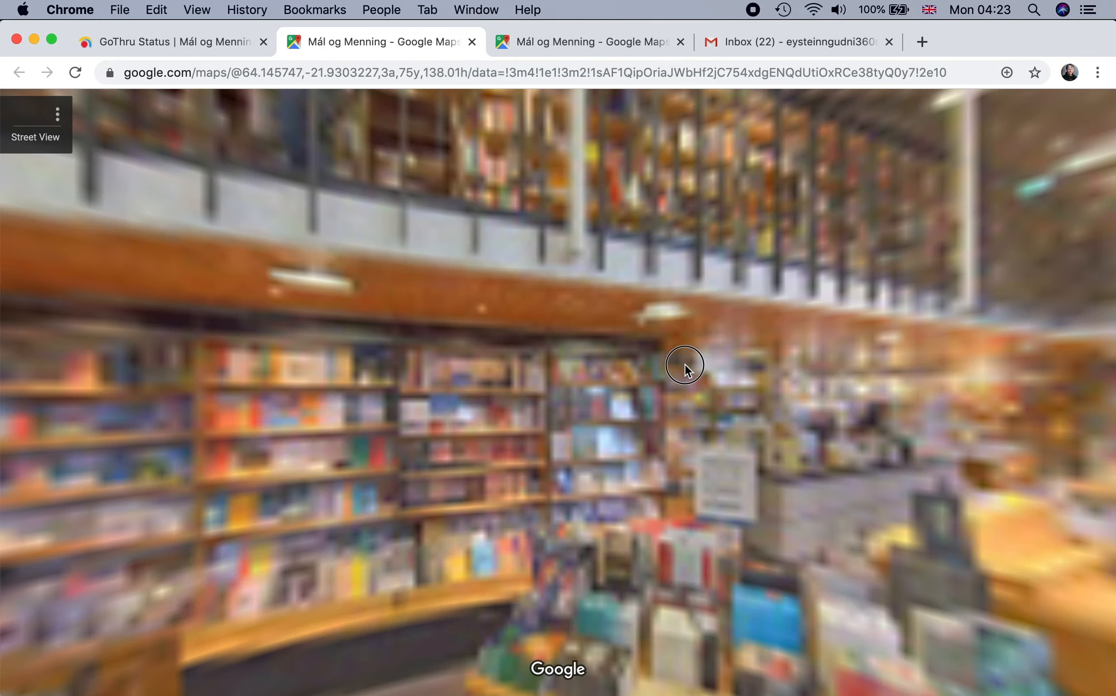
pyautogui.moveTo(684, 363); pyautogui.dragTo(321, 334)
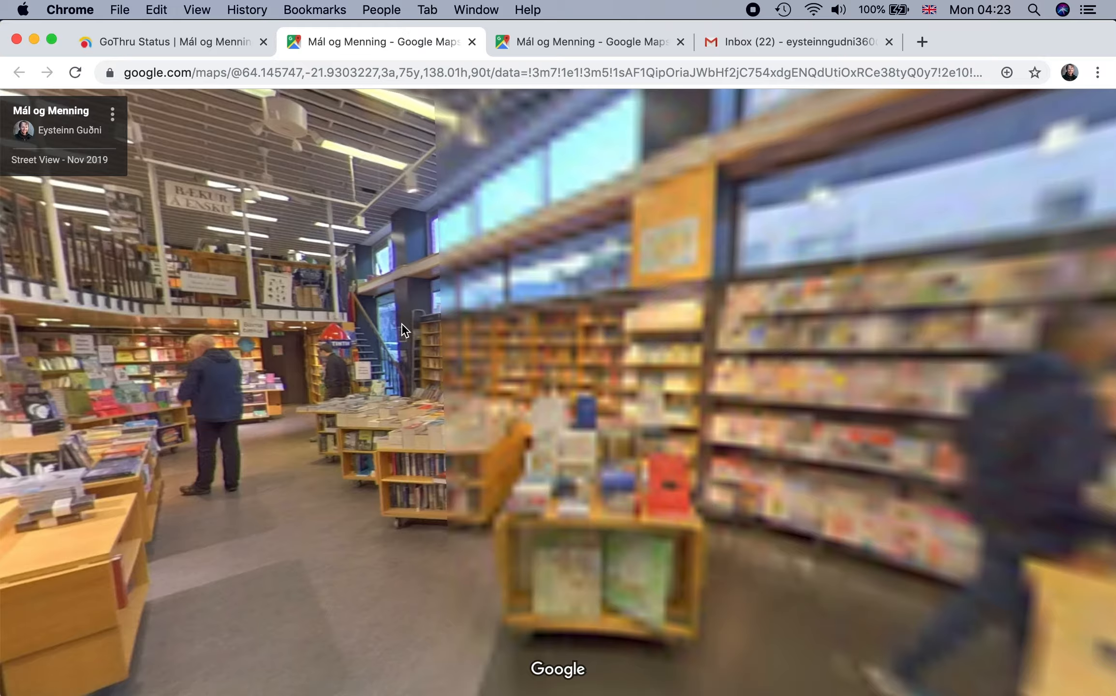
pyautogui.moveTo(575, 338); pyautogui.dragTo(284, 327)
pyautogui.moveTo(570, 334); pyautogui.dragTo(474, 342)
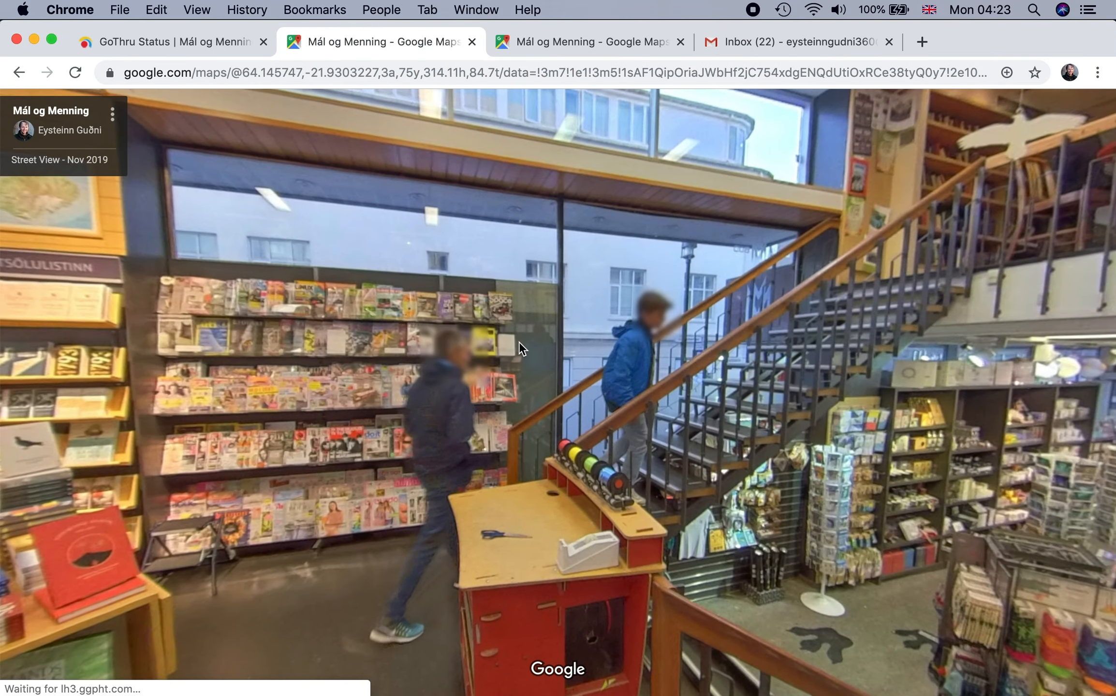
# - Inspect up close the face blurring on the two people by the magazine shelves and on the stairs
pyautogui.scroll(5, 519, 342)
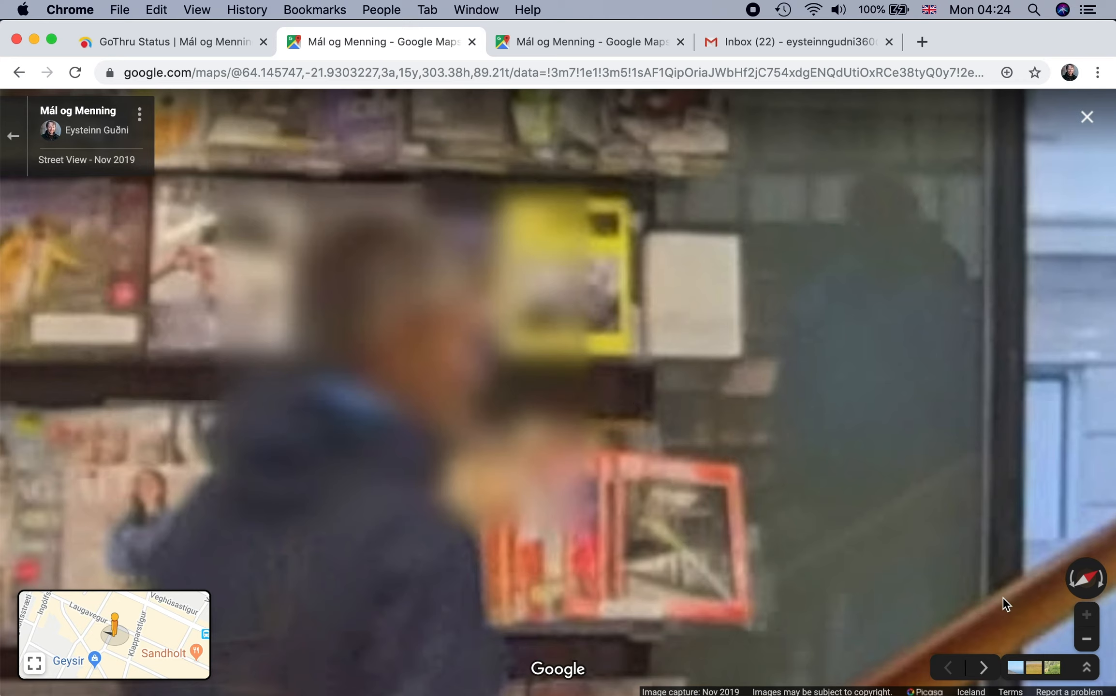
pyautogui.click(1086, 640)
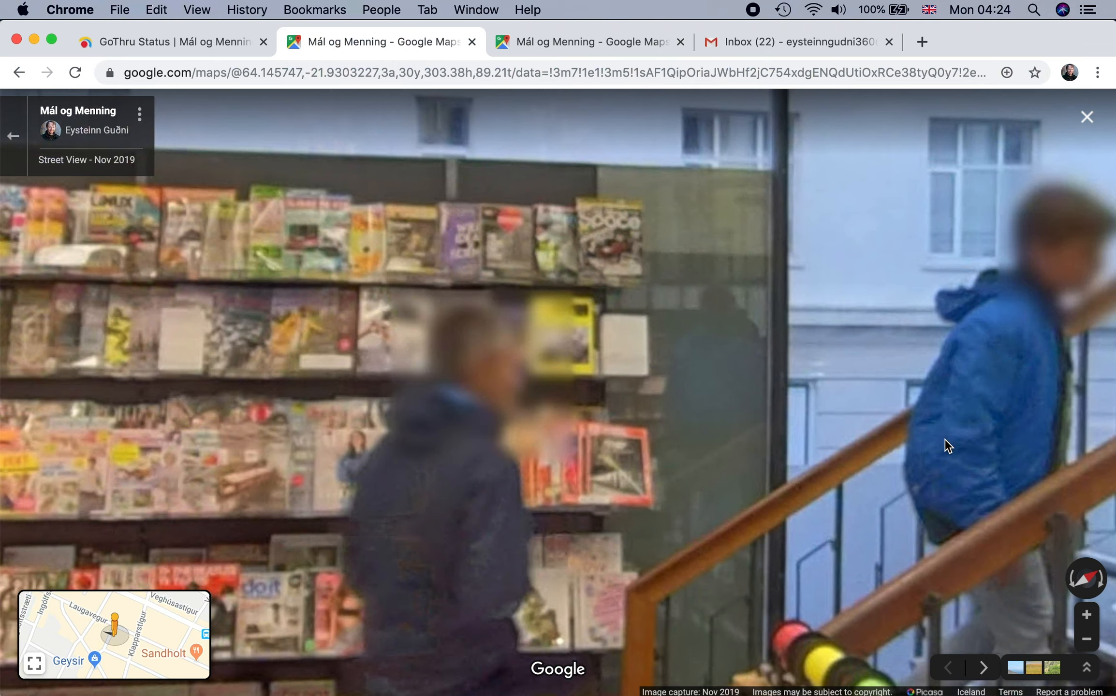
pyautogui.moveTo(947, 445); pyautogui.dragTo(719, 446)
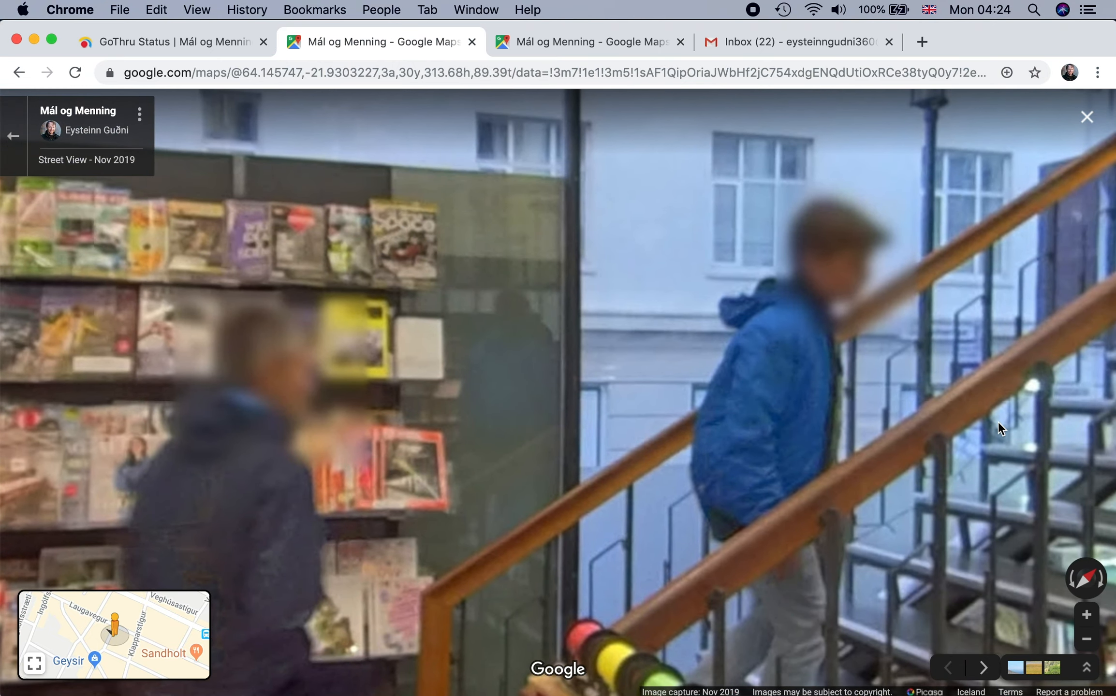
pyautogui.click(1084, 638)
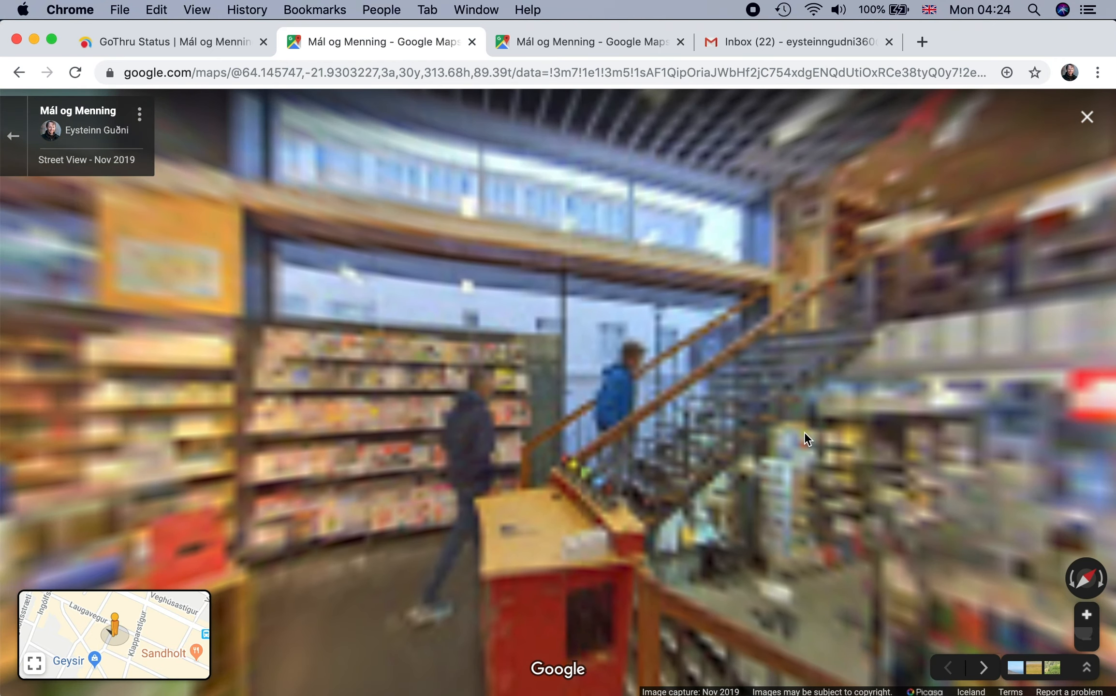
# - Look around the book area, red desk and lower shop floor in this panorama to examine the people in view
pyautogui.moveTo(708, 467); pyautogui.dragTo(782, 345)
pyautogui.moveTo(556, 438); pyautogui.dragTo(735, 419)
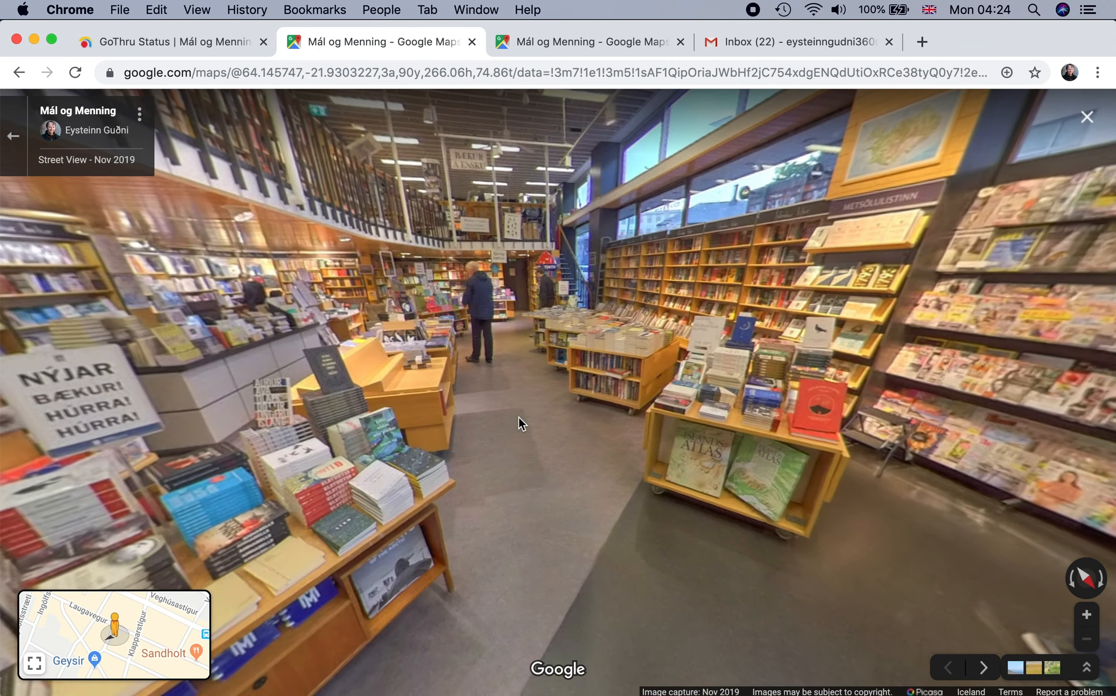
pyautogui.moveTo(565, 391); pyautogui.dragTo(334, 363)
pyautogui.moveTo(763, 365); pyautogui.dragTo(561, 374)
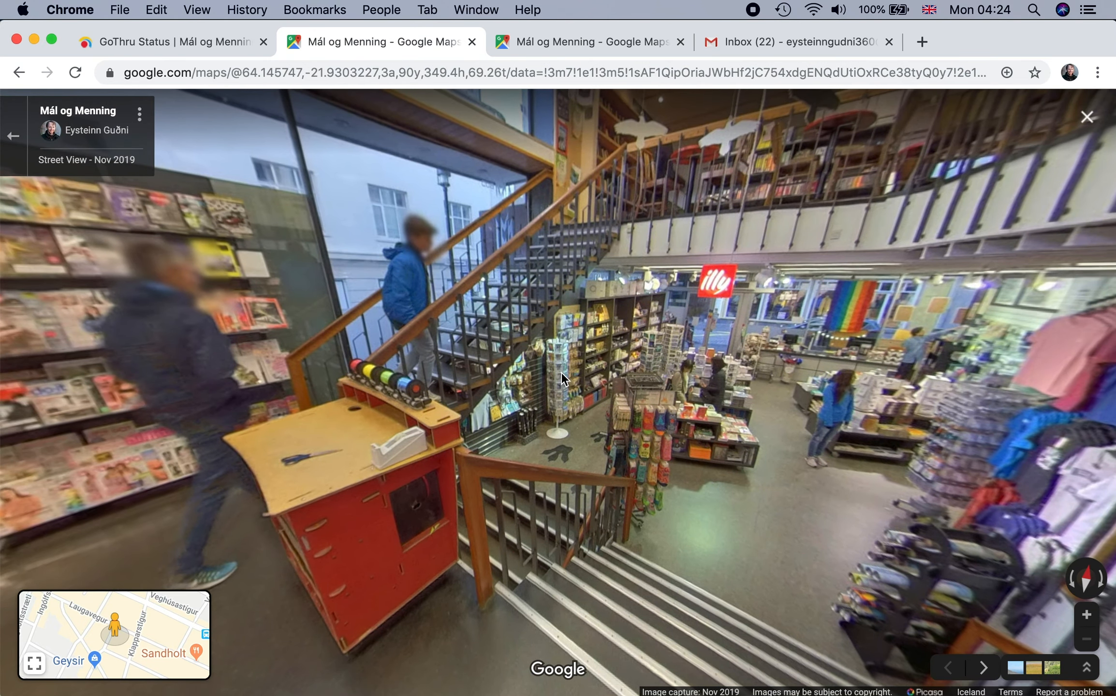
pyautogui.click(516, 340)
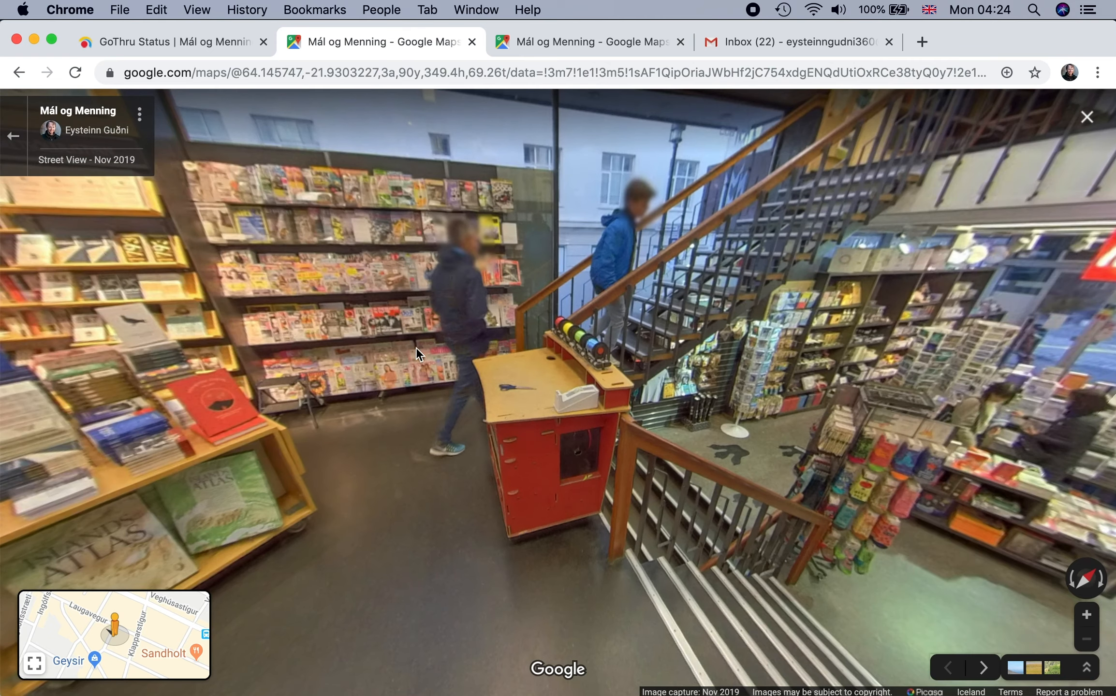
pyautogui.moveTo(419, 354); pyautogui.dragTo(712, 367)
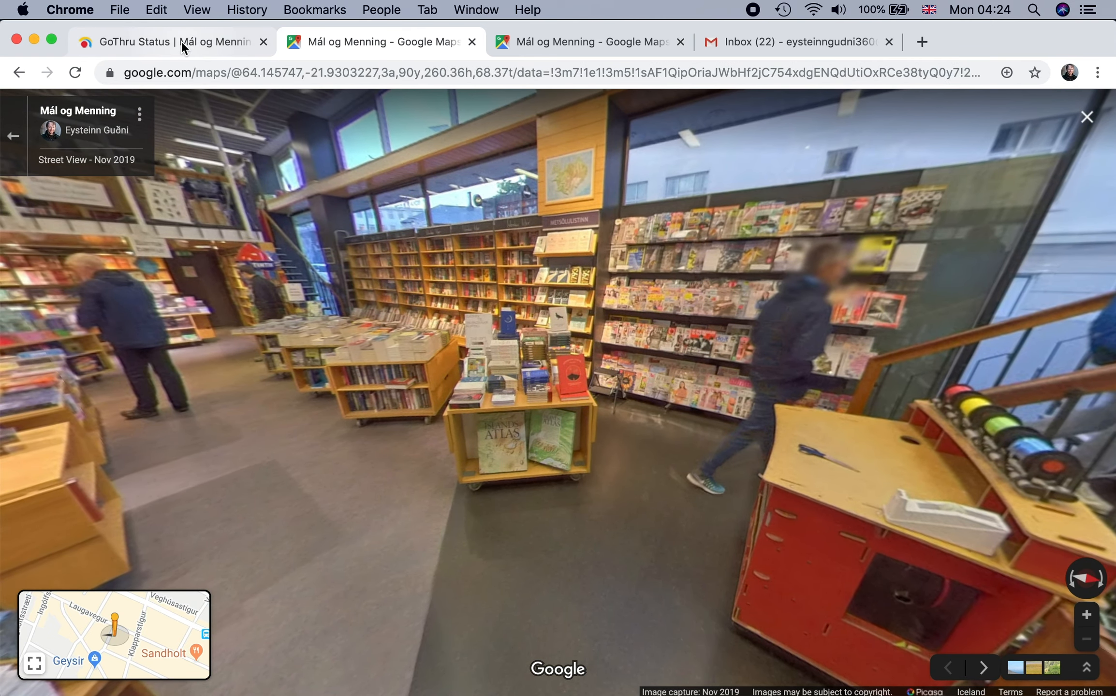
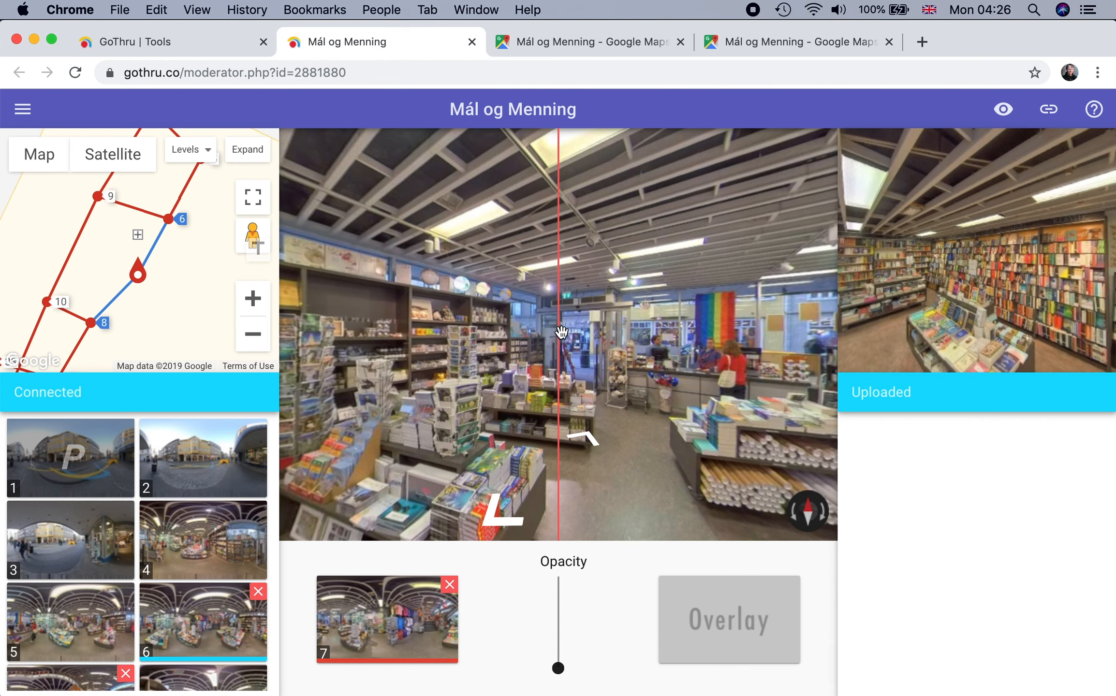
# - Remove the connections between panorama 7 and its neighbouring panoramas 6 and 8
pyautogui.scroll(-5, 189, 505)
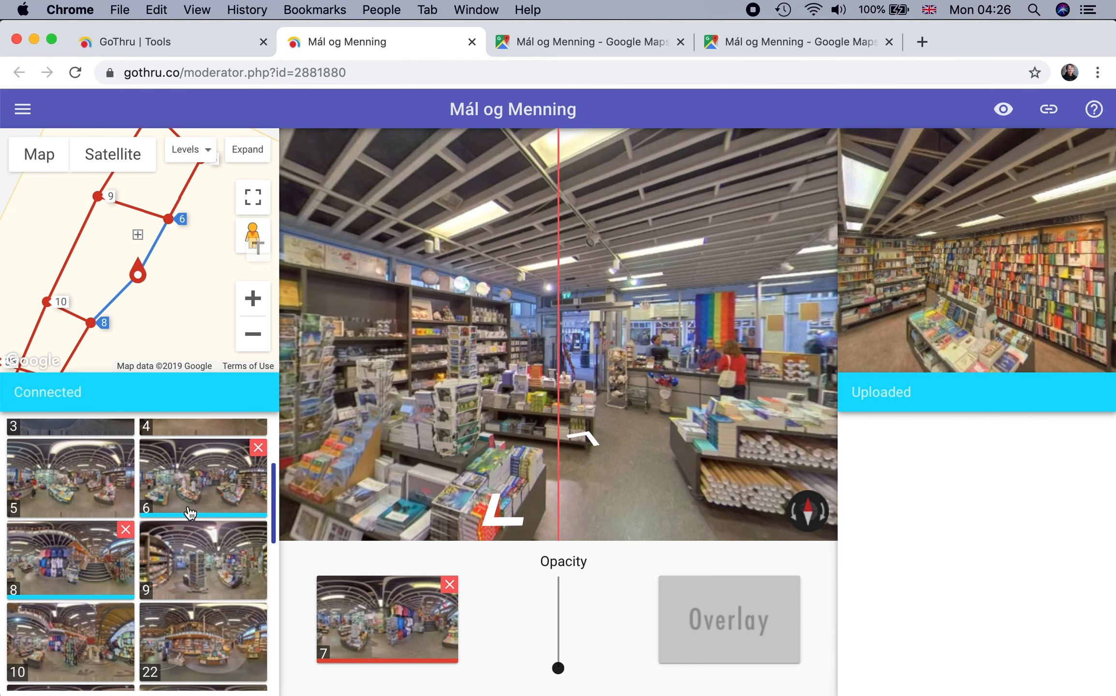
pyautogui.scroll(-1, 188, 510)
pyautogui.scroll(1, 189, 510)
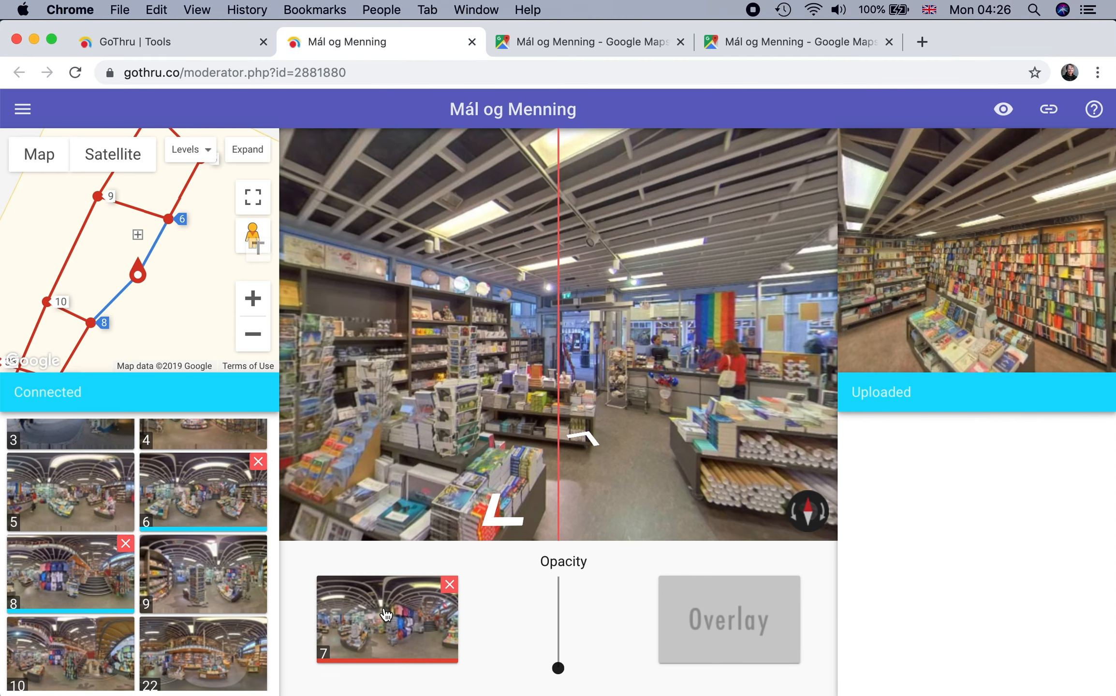
pyautogui.moveTo(558, 391)
pyautogui.mouseDown()
pyautogui.moveTo(643, 387)
pyautogui.moveTo(443, 374)
pyautogui.mouseUp()
pyautogui.click(213, 493)
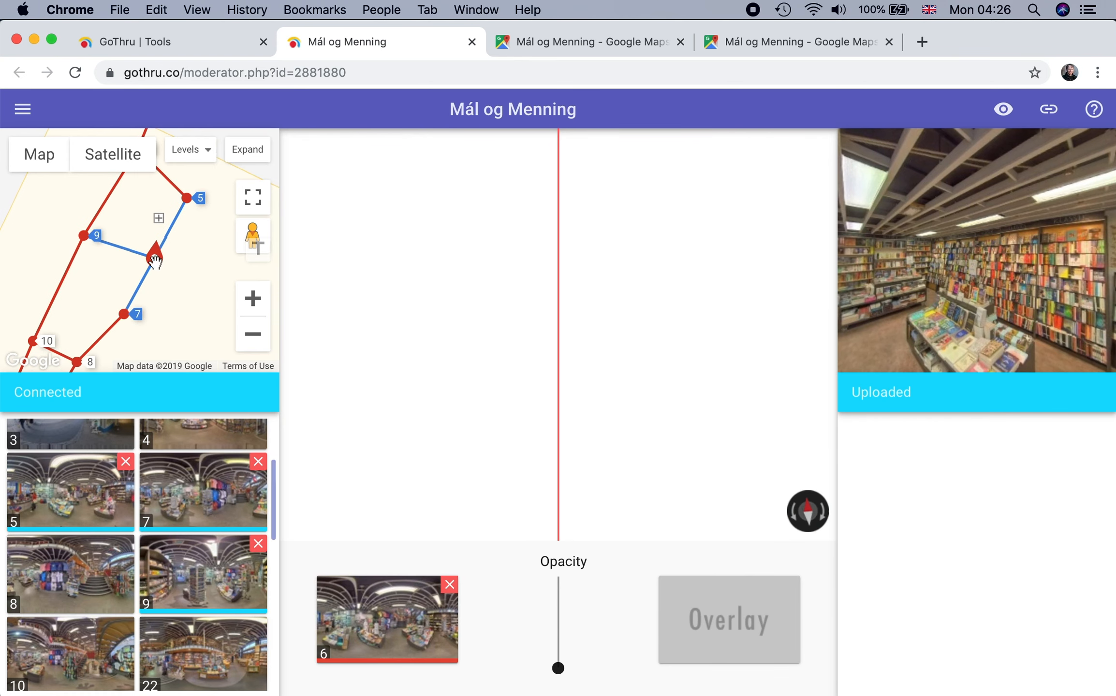
pyautogui.click(259, 462)
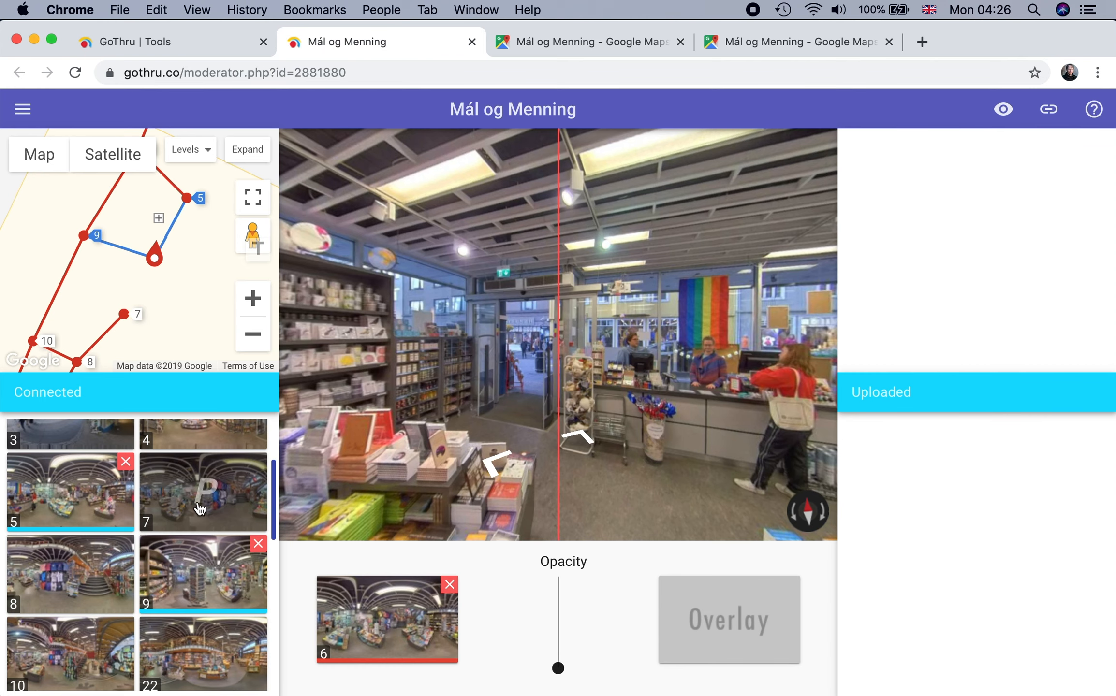
pyautogui.click(80, 361)
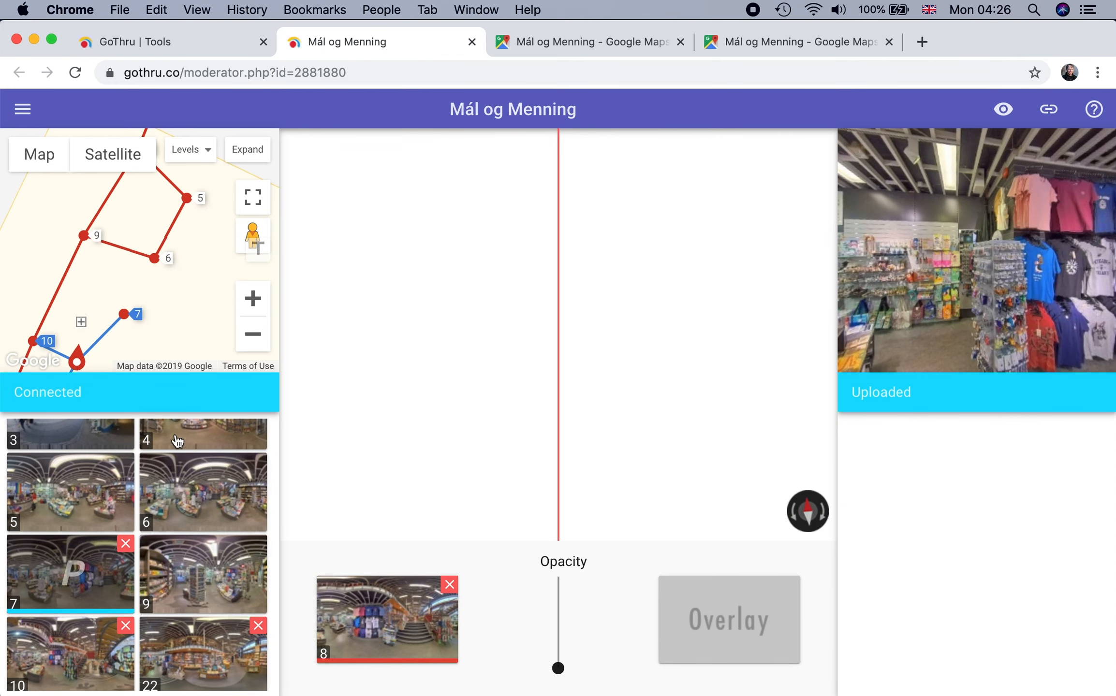
pyautogui.click(125, 544)
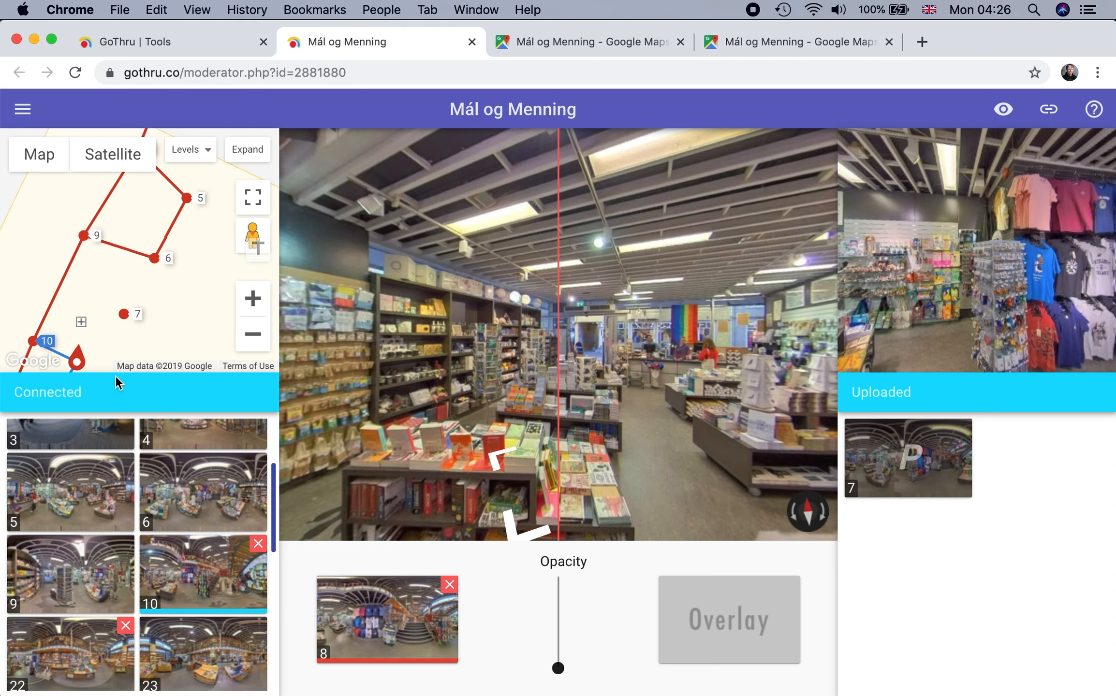
# - Permanently delete the disconnected panorama 7 from the tour
pyautogui.moveTo(166, 324); pyautogui.dragTo(195, 270)
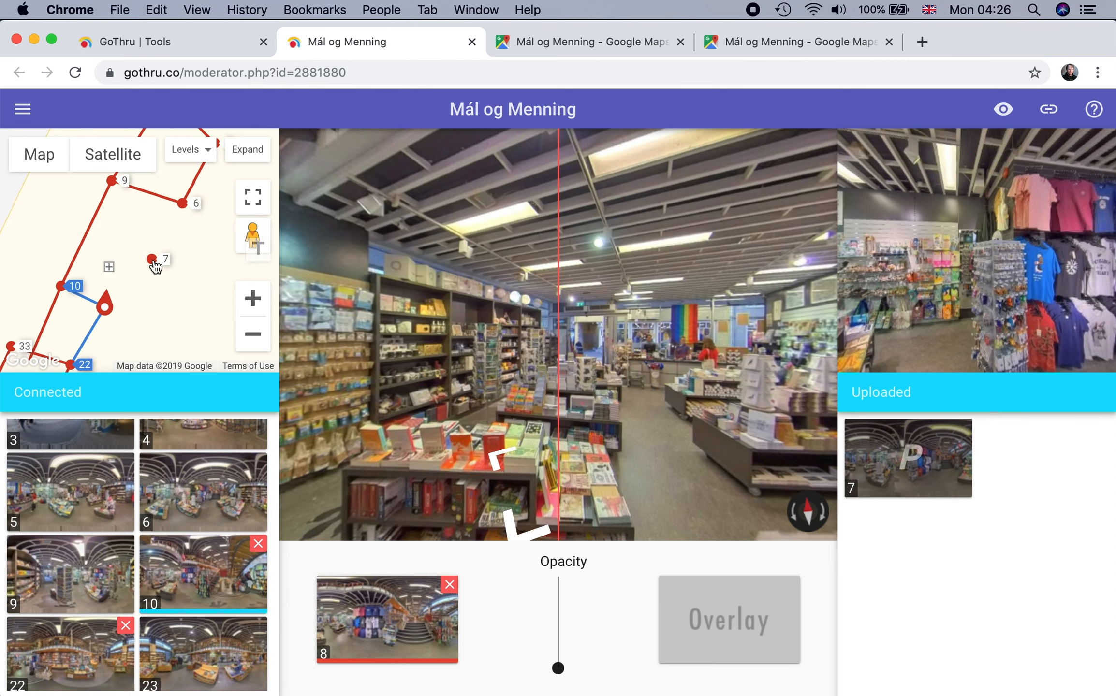
pyautogui.moveTo(943, 482)
pyautogui.moveTo(939, 456)
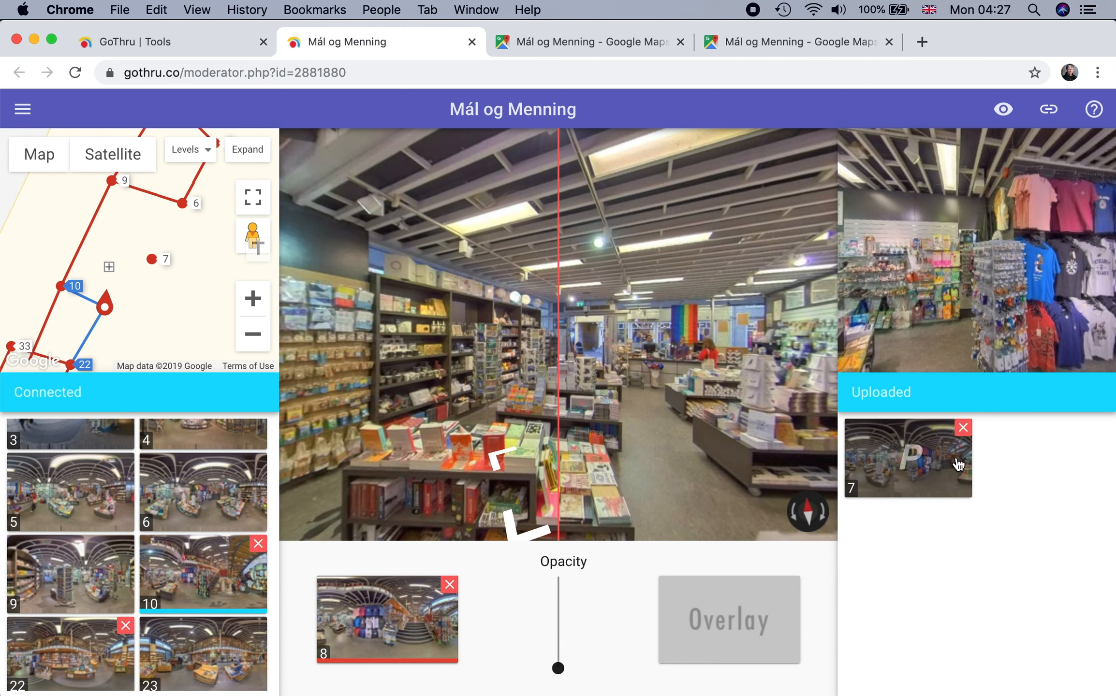
pyautogui.click(963, 427)
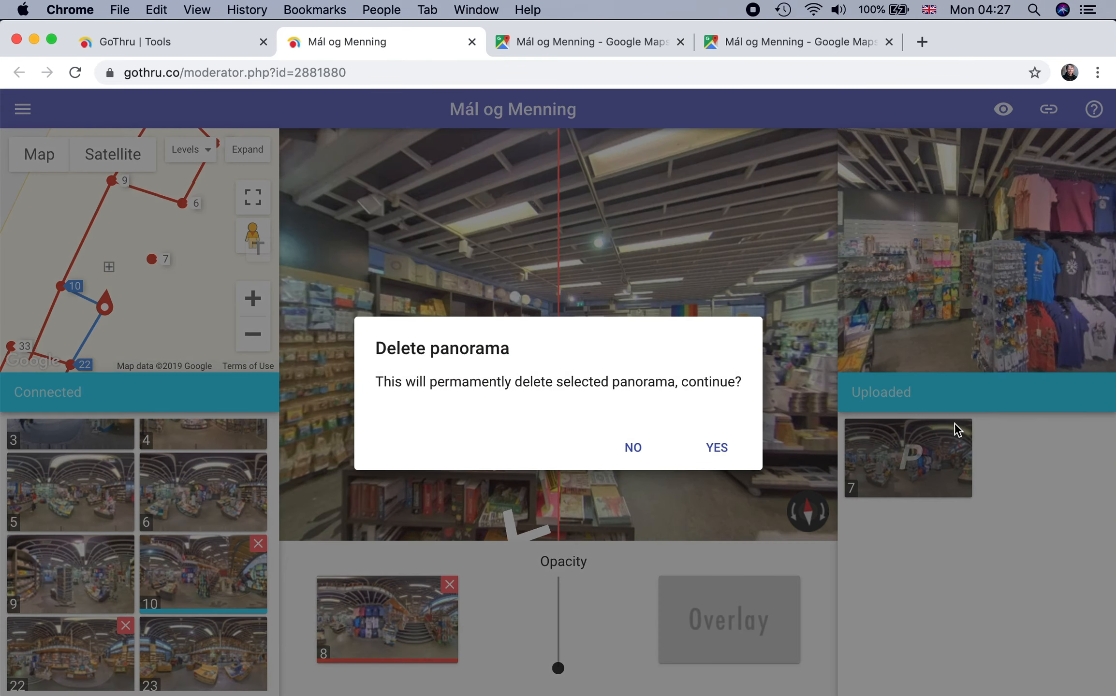
pyautogui.click(735, 460)
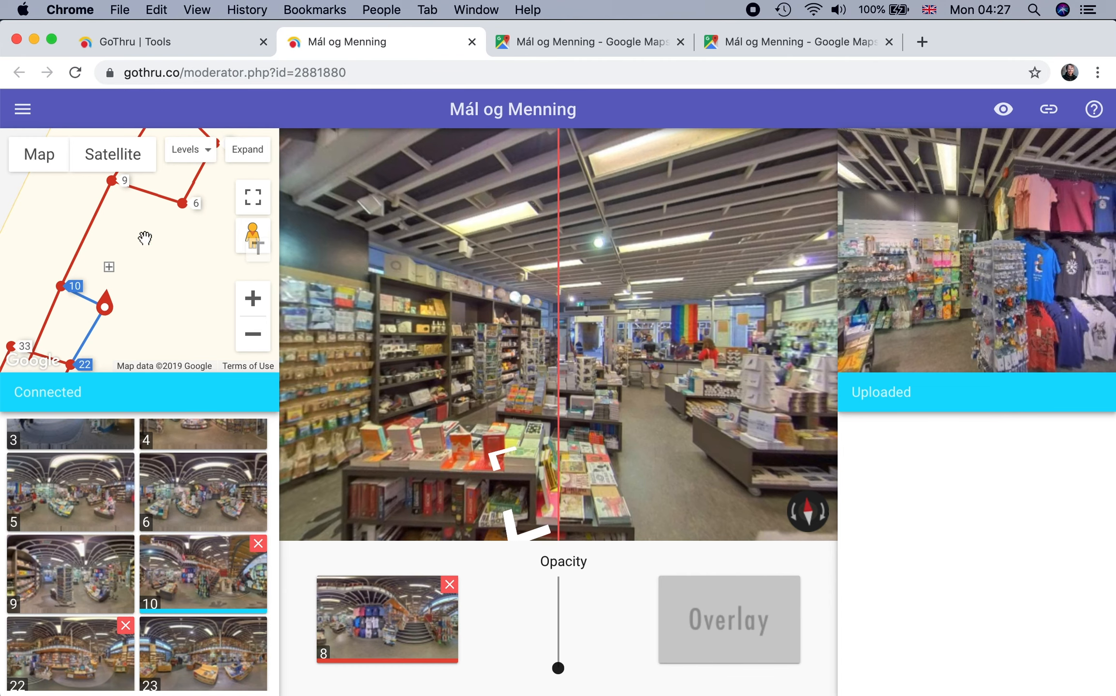
# - Connect panorama 8 directly to panorama 6 and follow the new arrow to check the link
pyautogui.click(183, 203)
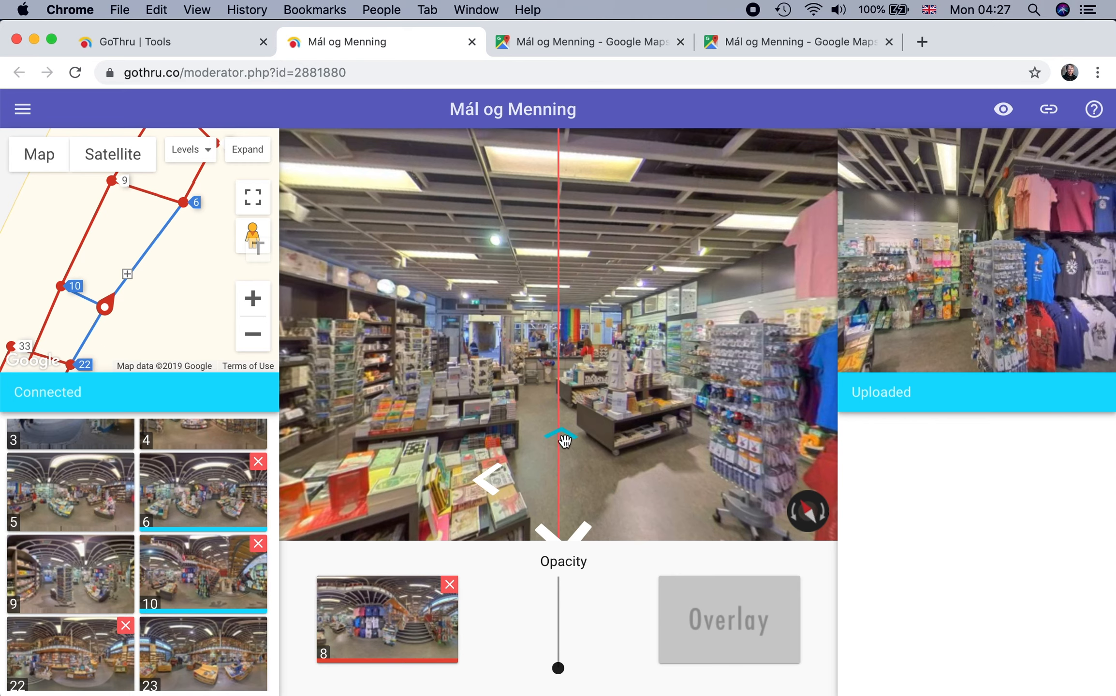
pyautogui.click(563, 441)
pyautogui.moveTo(385, 326); pyautogui.dragTo(536, 278)
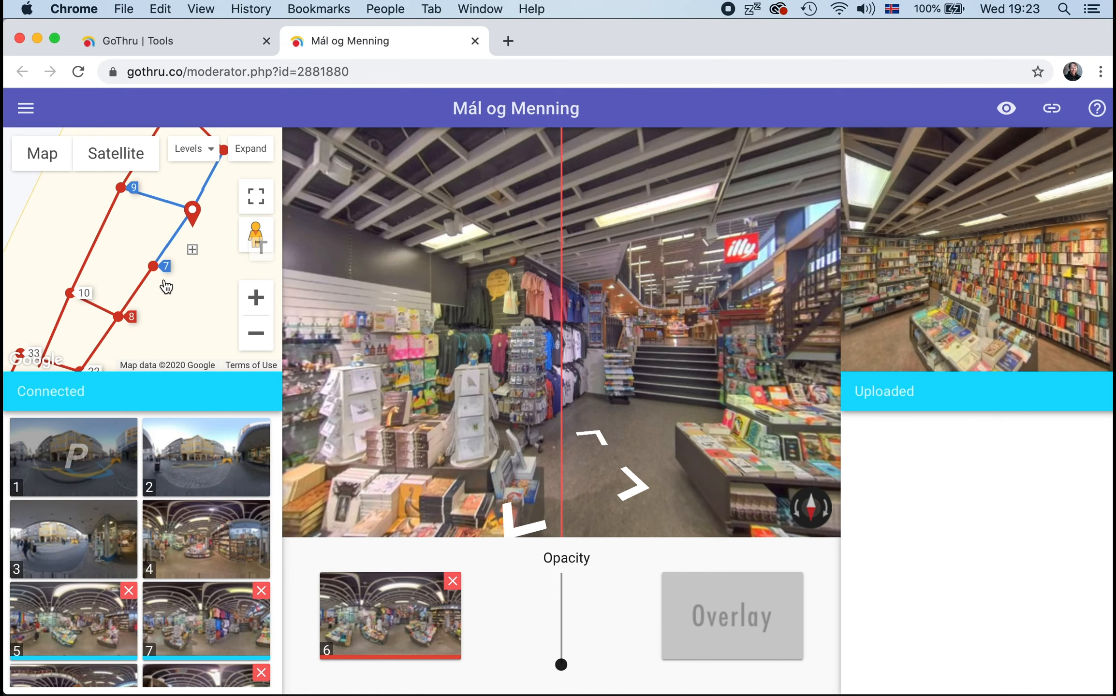
# - Save the tour with panorama 7 in place and close the moderator to return to the Tools page
pyautogui.click(150, 268)
pyautogui.click(25, 108)
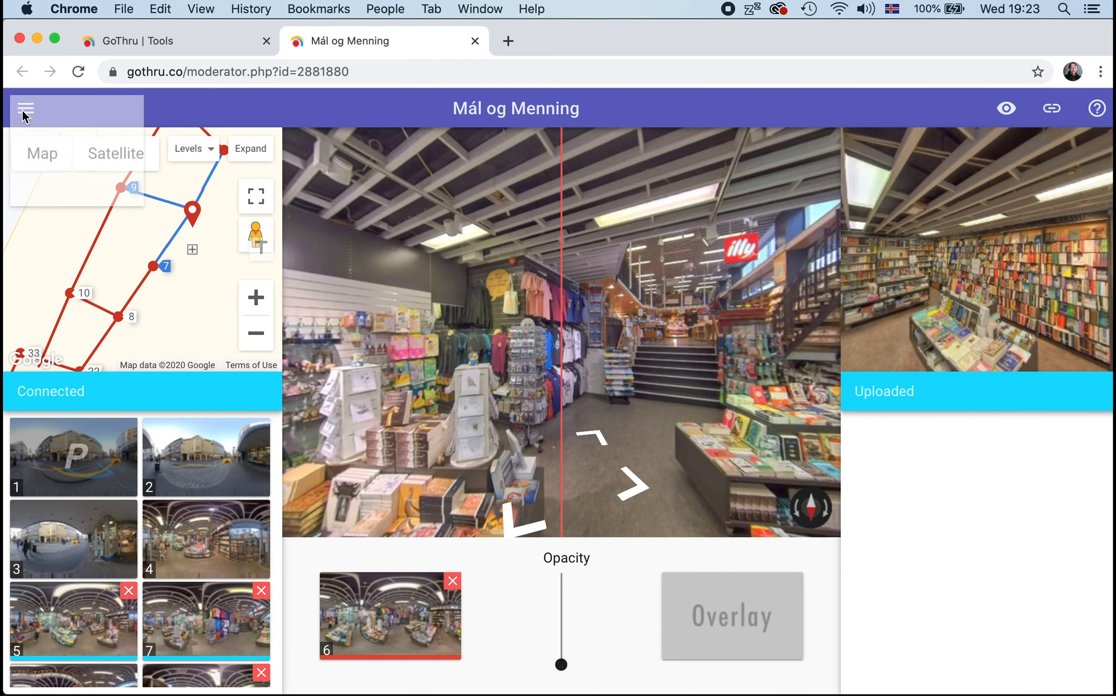
pyautogui.click(35, 140)
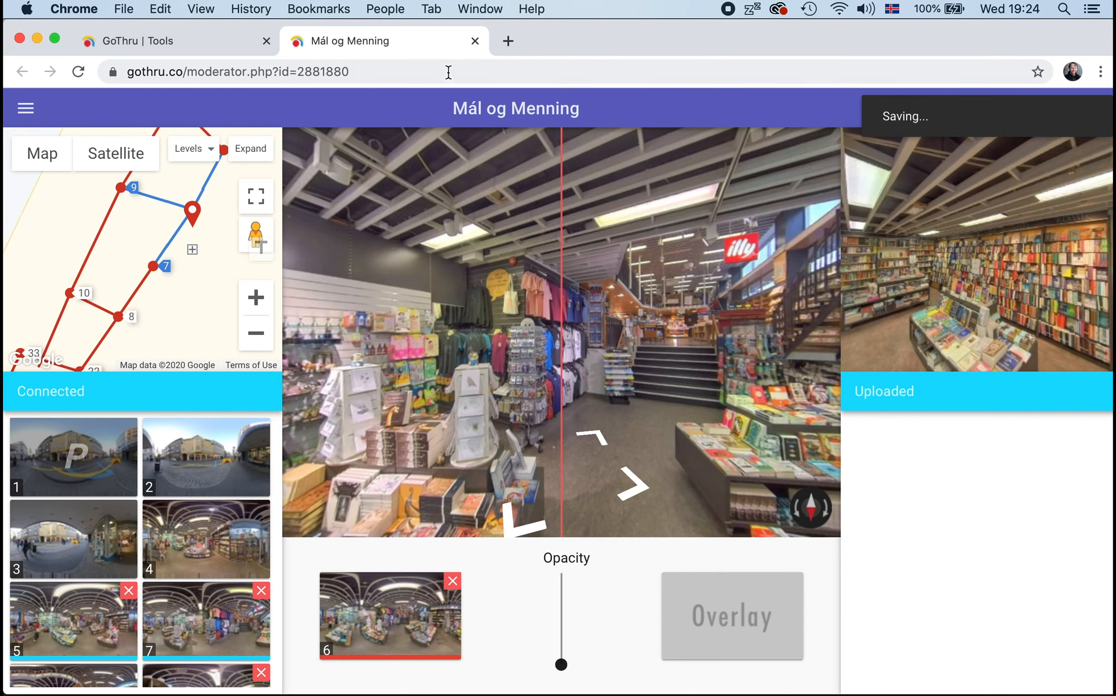
pyautogui.click(475, 42)
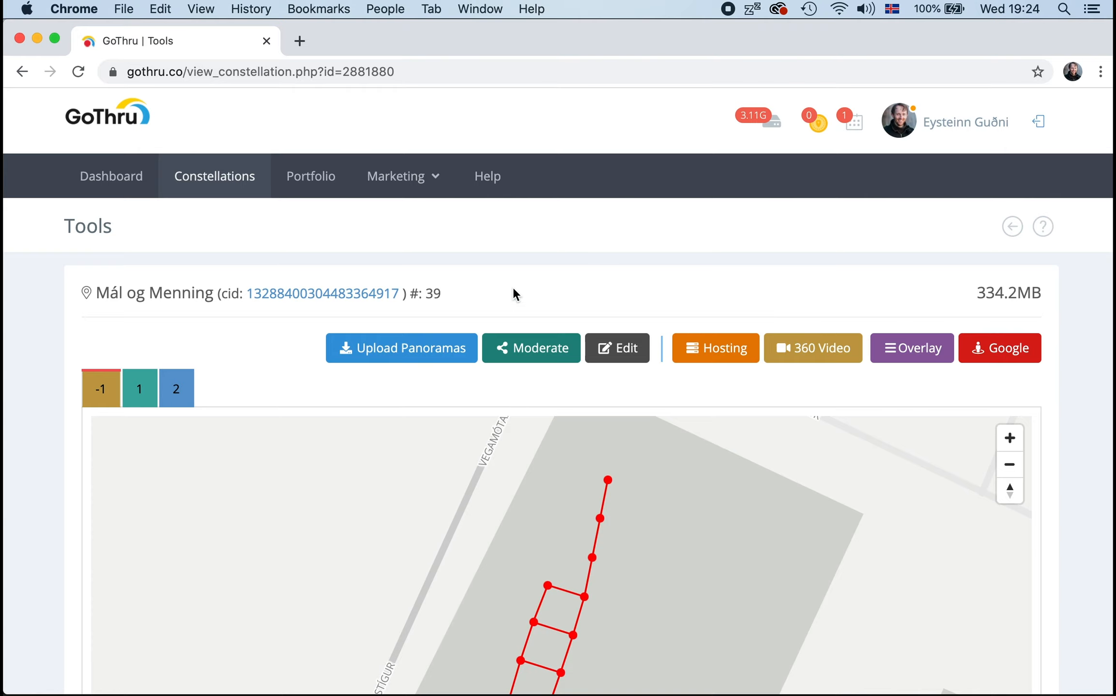
# - Open the constellation for editing and delete panorama 7 on level 1 from GoThru
pyautogui.scroll(-3, 513, 290)
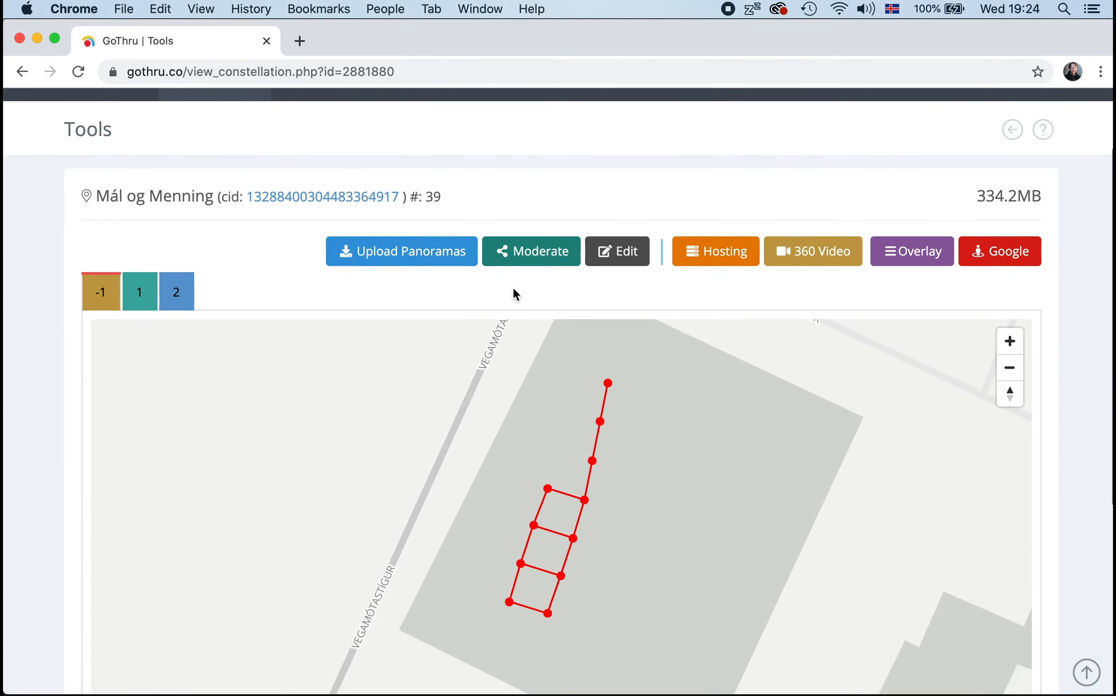
pyautogui.scroll(3, 513, 293)
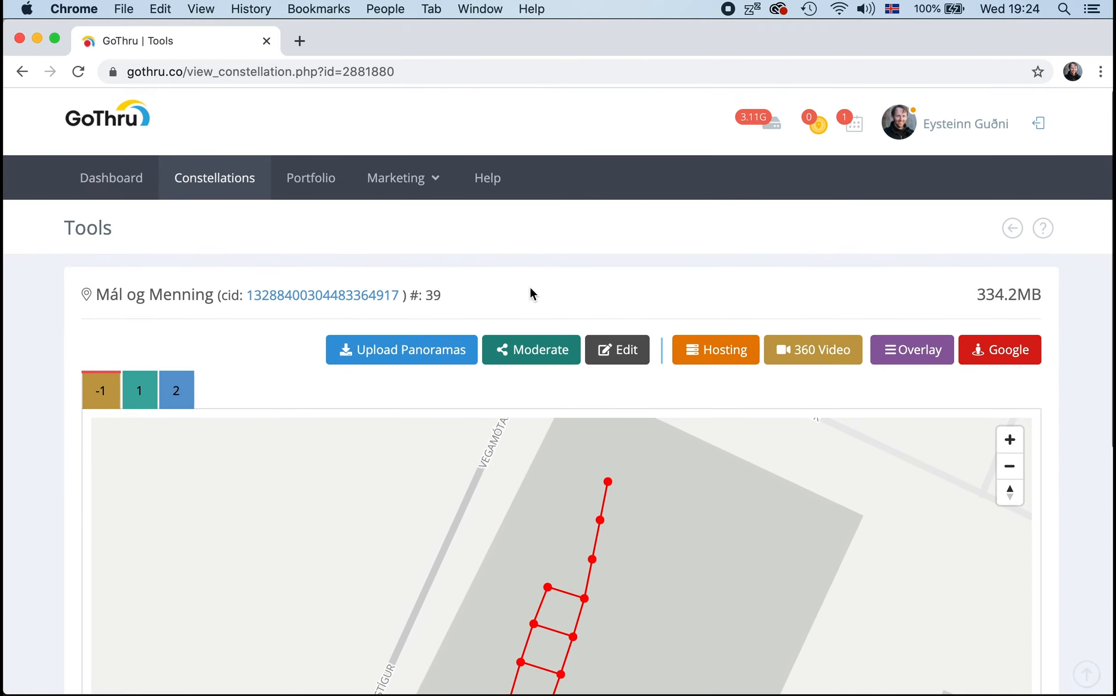
pyautogui.click(613, 359)
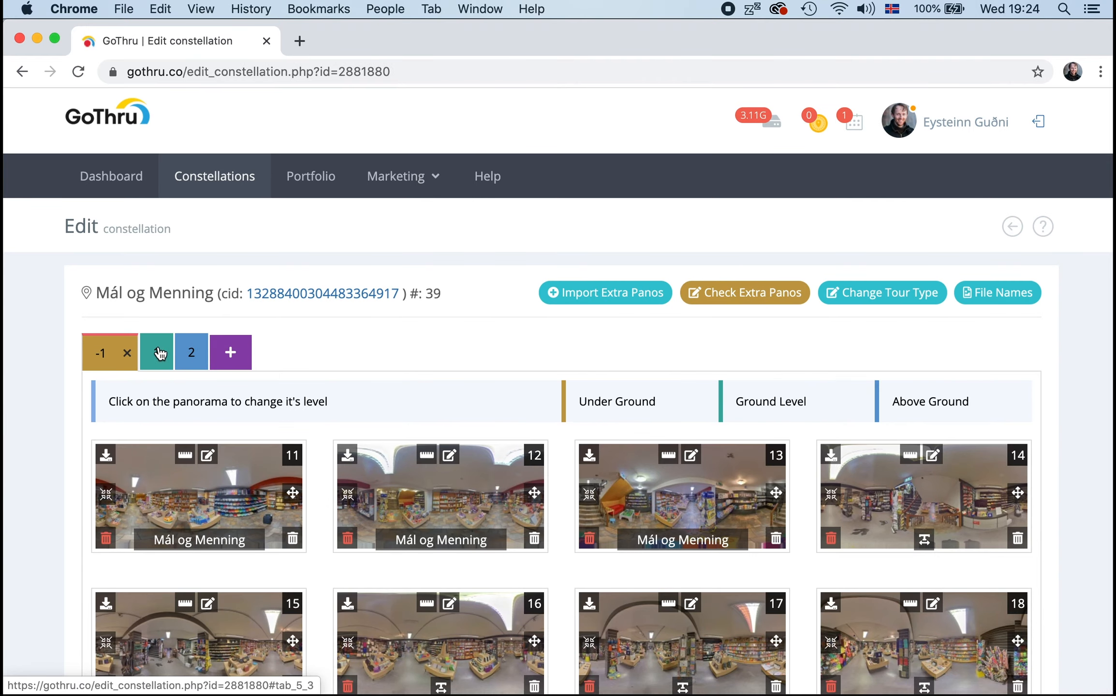
pyautogui.click(156, 357)
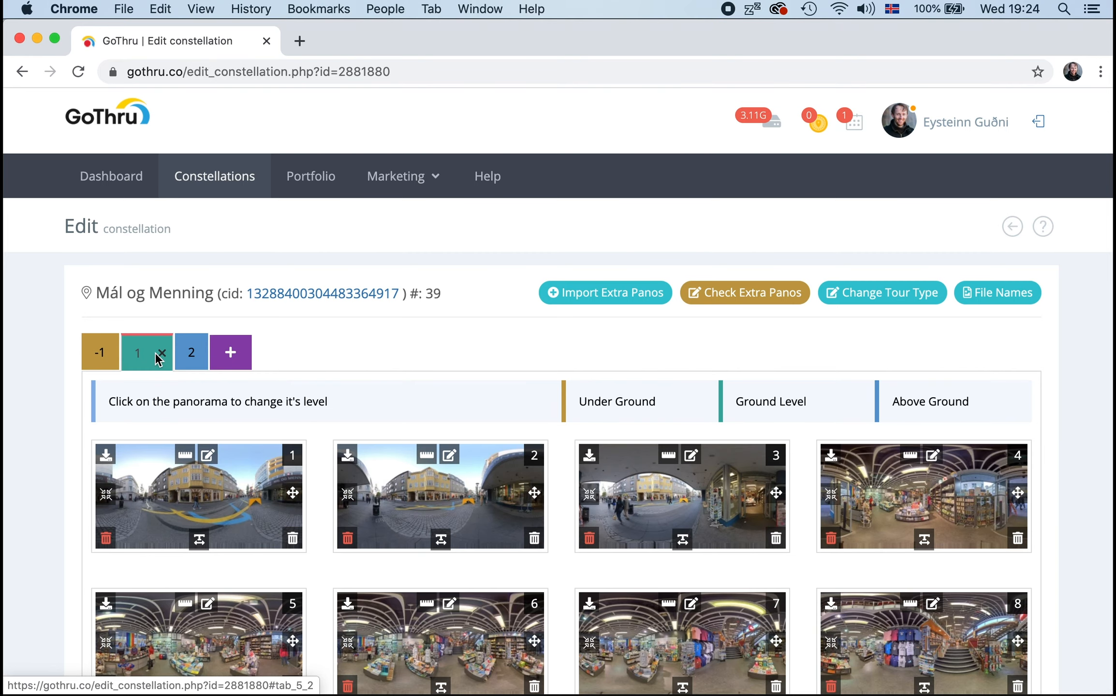
pyautogui.scroll(-3, 75, 481)
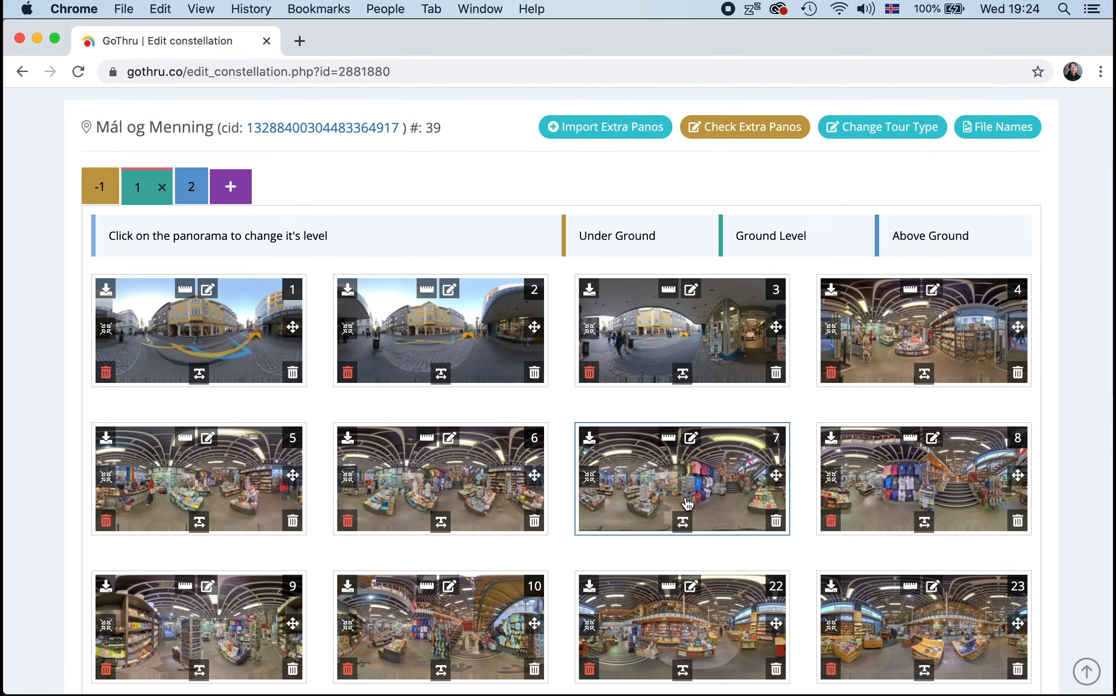
pyautogui.click(776, 522)
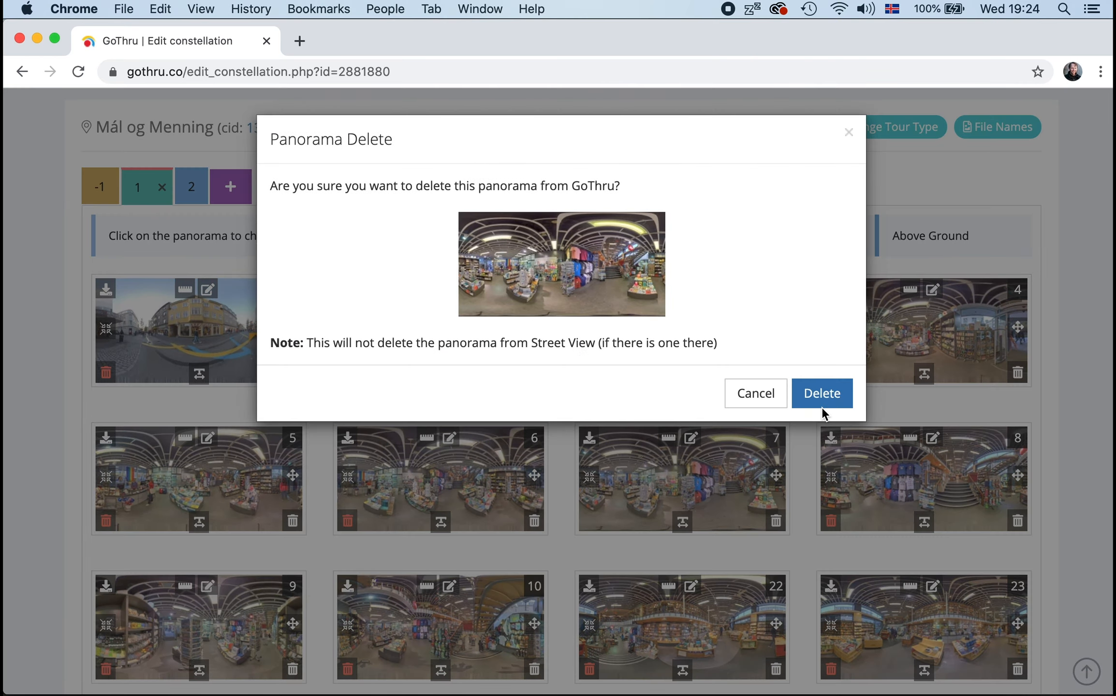
pyautogui.click(822, 393)
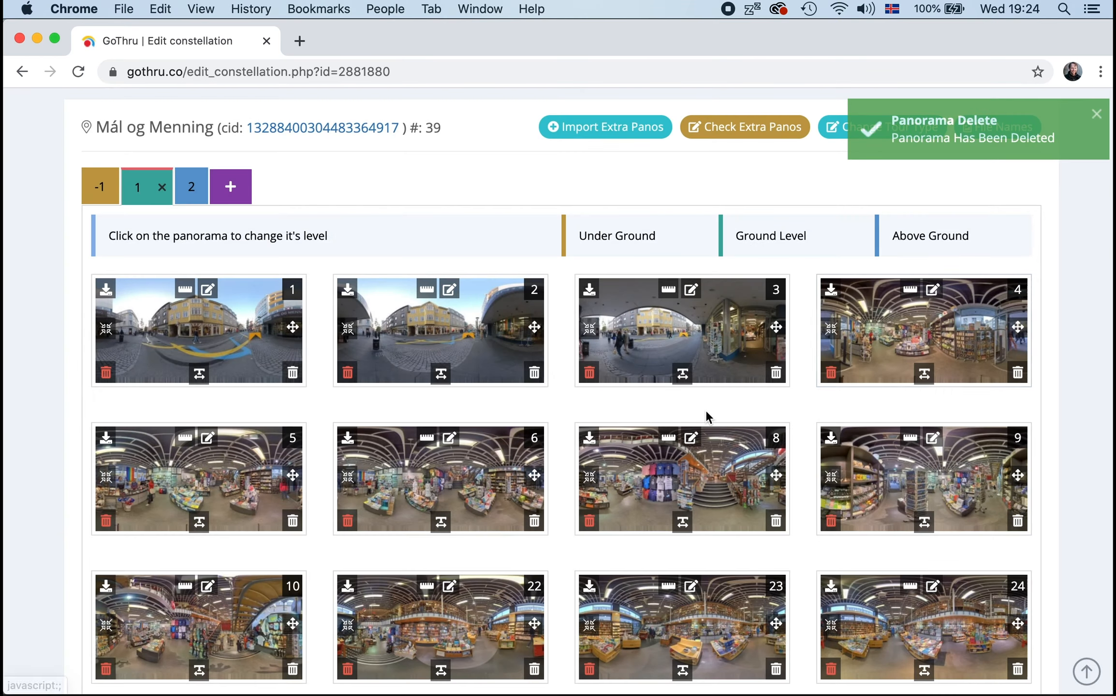
# - Return to the tour's Tools page and reopen the tour in the moderator
pyautogui.scroll(5, 490, 245)
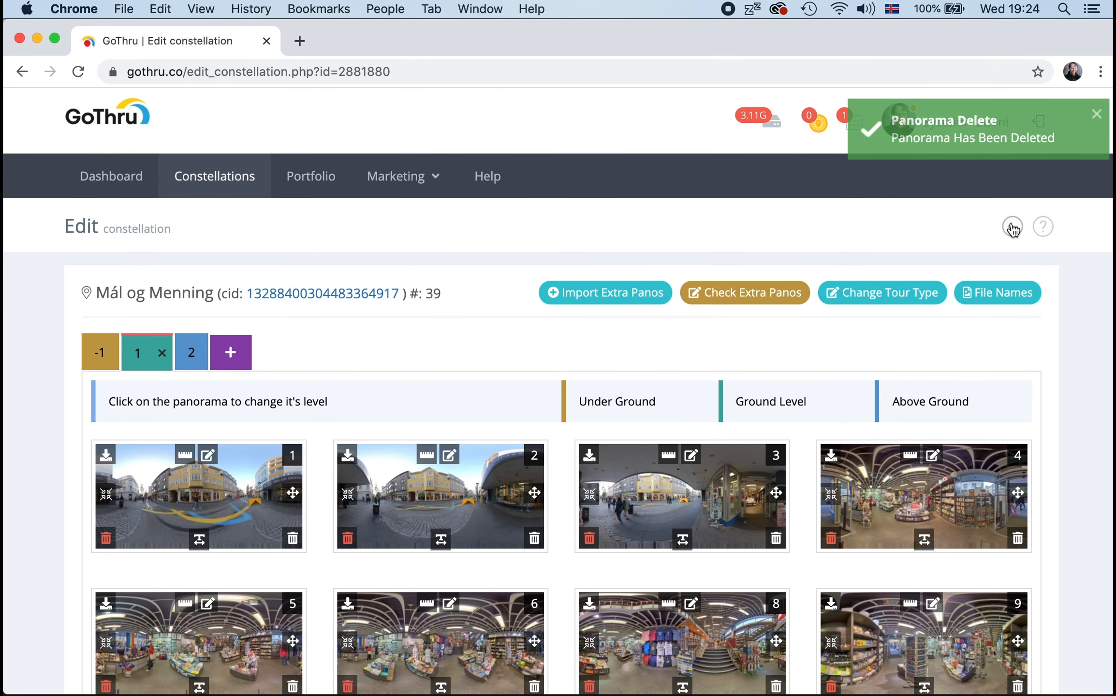
pyautogui.click(1012, 227)
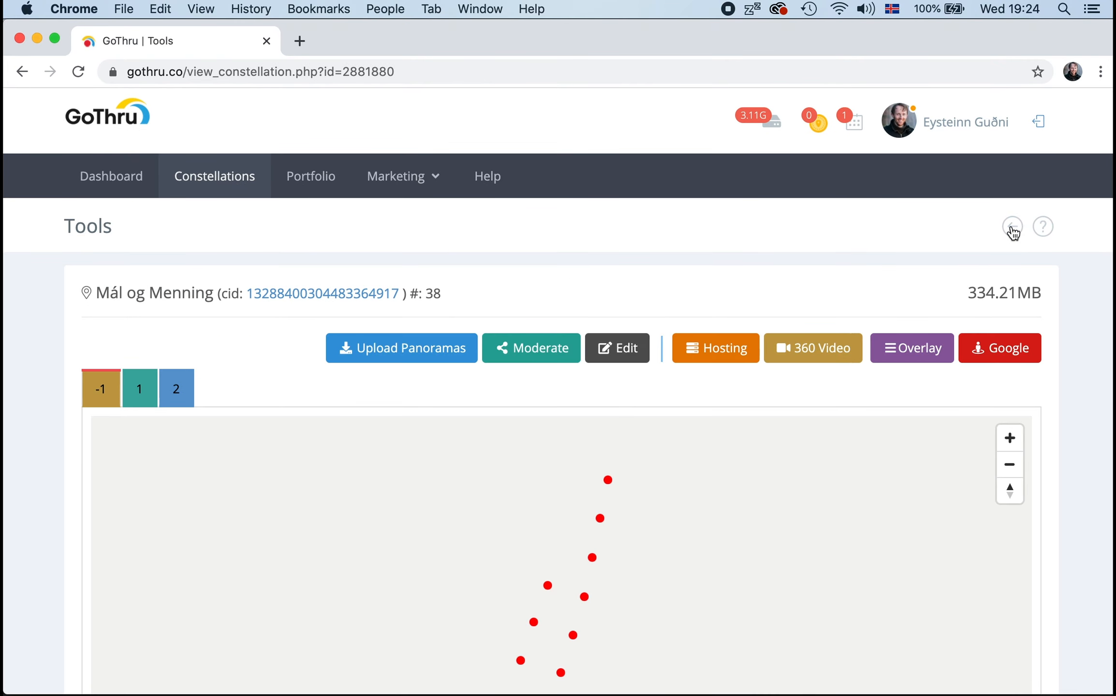
pyautogui.click(532, 352)
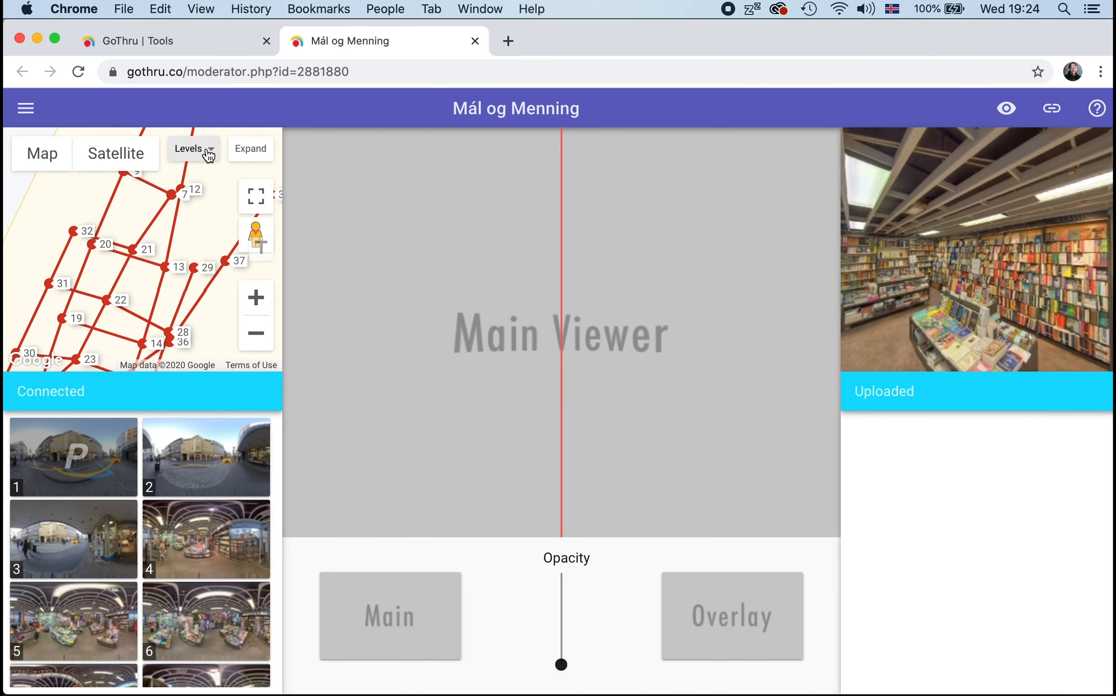
# - Hide levels 2 and -1 on the map and open panorama 7 beside the gap left by the deleted panorama
pyautogui.moveTo(208, 154)
pyautogui.click(180, 222)
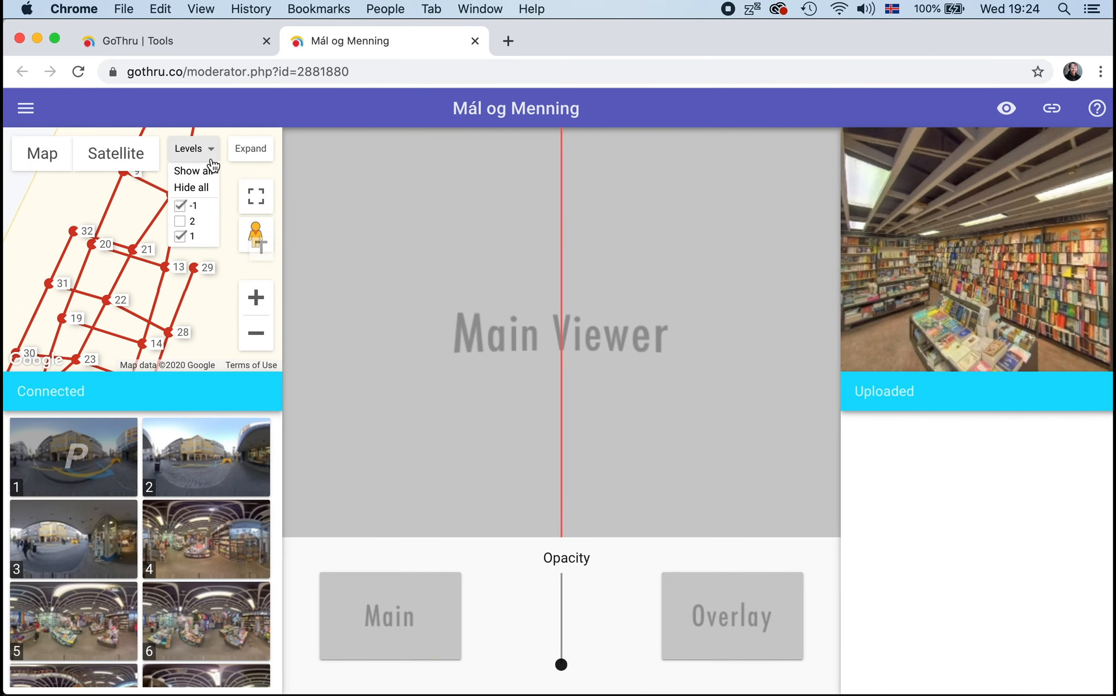
pyautogui.click(180, 206)
pyautogui.moveTo(174, 253); pyautogui.dragTo(132, 331)
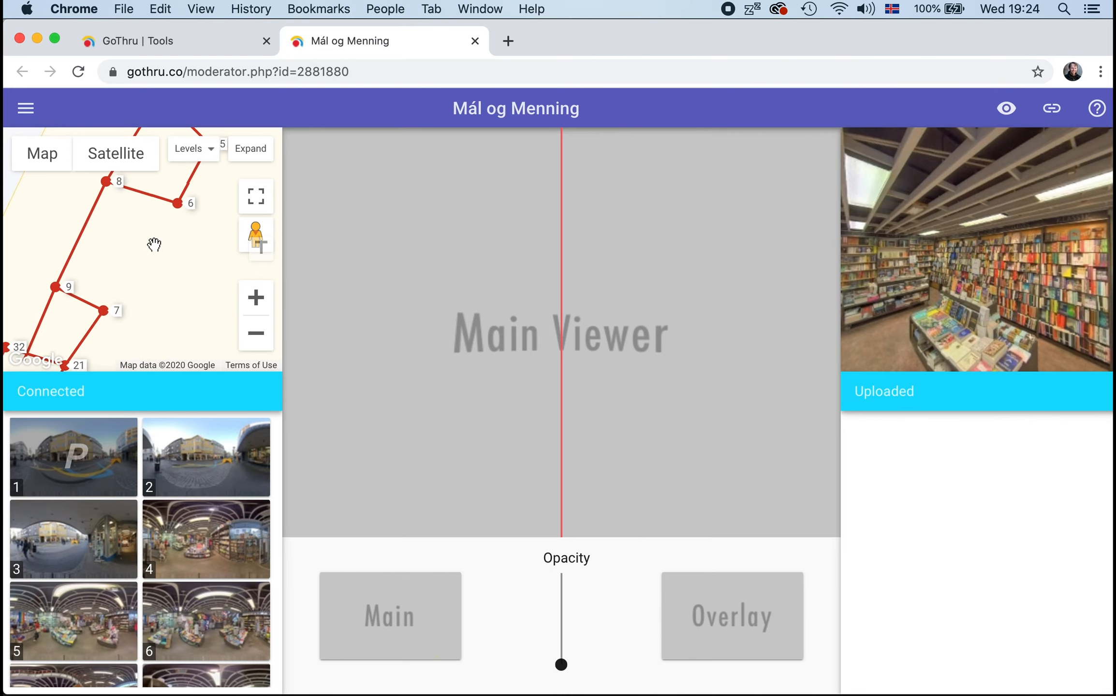
pyautogui.click(105, 310)
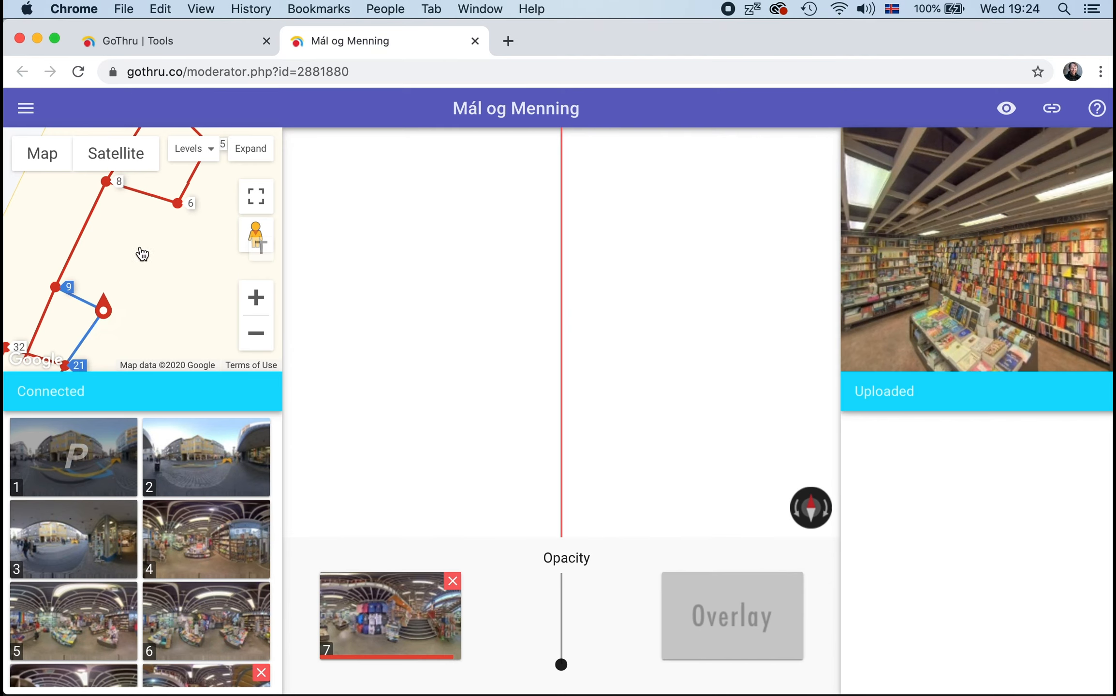
pyautogui.click(164, 237)
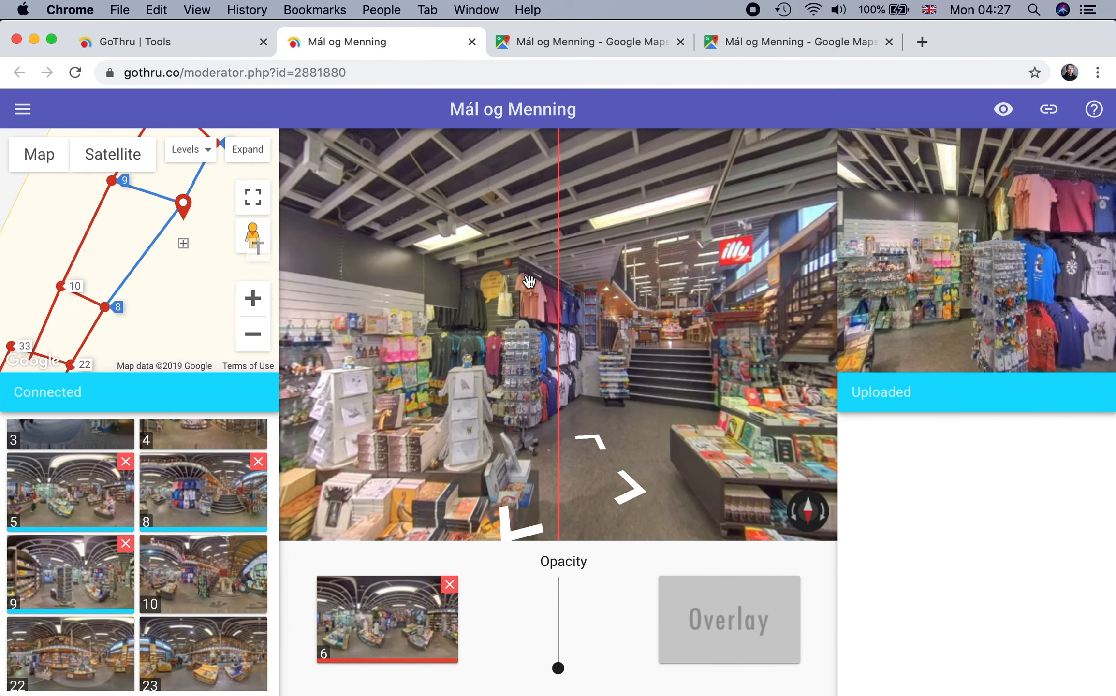
# - Nudge panorama 8 on the map to line up panorama 6's arrow with the stairs, and follow the arrow to panorama 8
pyautogui.moveTo(417, 316); pyautogui.dragTo(464, 329)
pyautogui.click(115, 311)
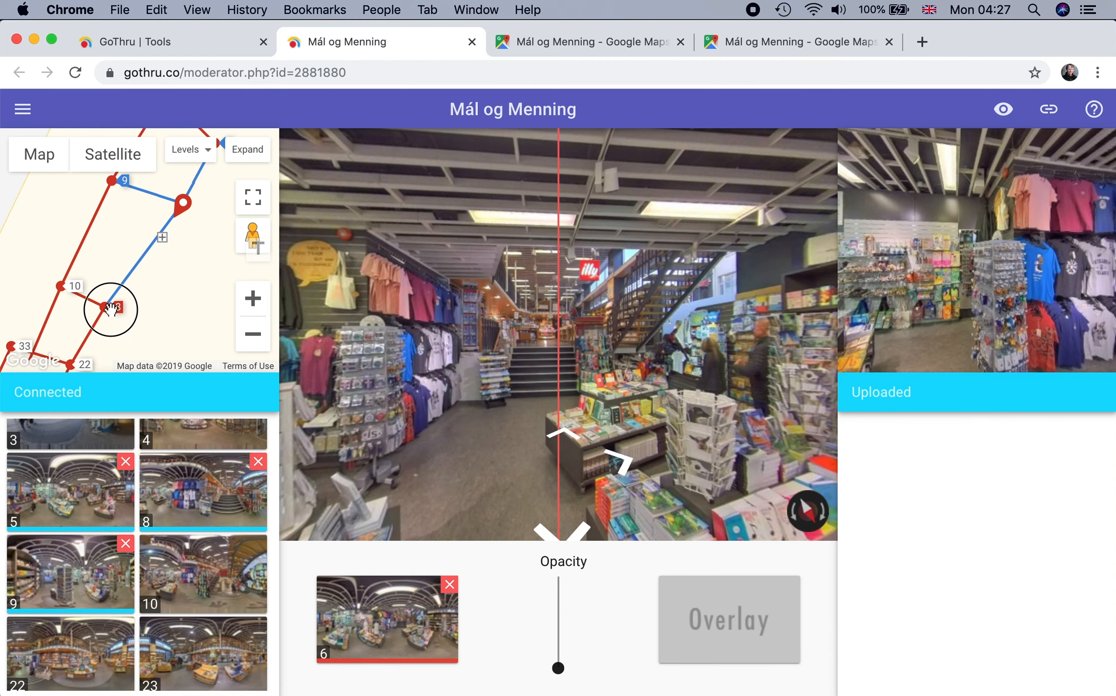
pyautogui.moveTo(495, 340); pyautogui.dragTo(503, 341)
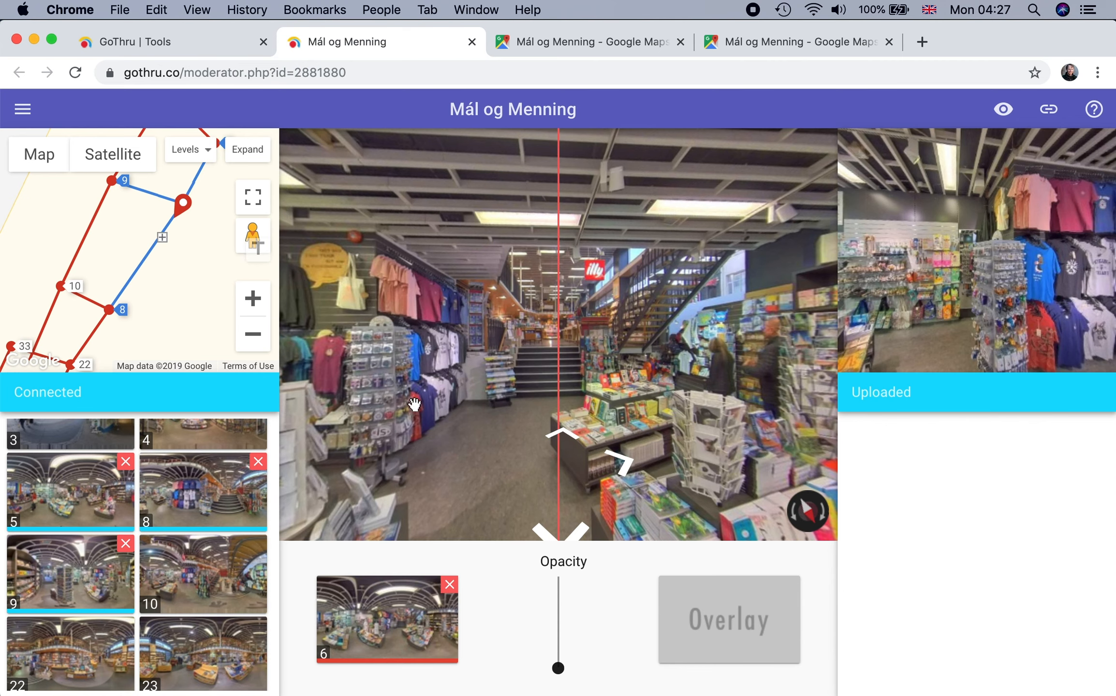
pyautogui.click(562, 434)
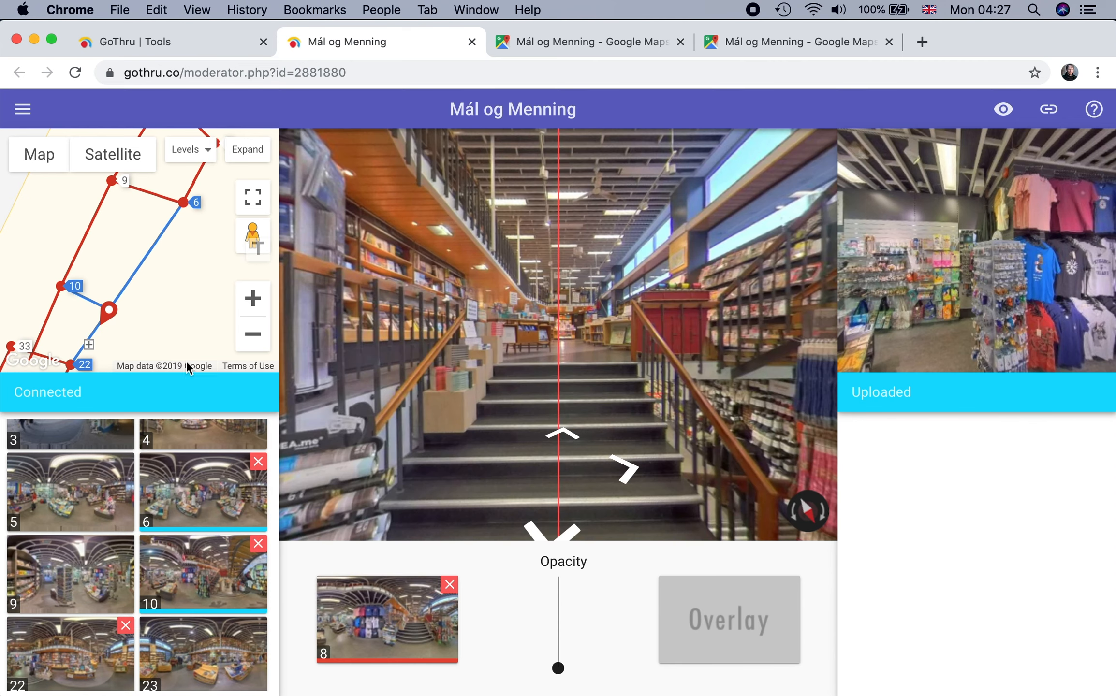
# - Save the adjusted tour, and close both Google Maps pages and the moderator
pyautogui.moveTo(128, 282)
pyautogui.mouseDown()
pyautogui.moveTo(117, 307)
pyautogui.moveTo(128, 299)
pyautogui.mouseUp()
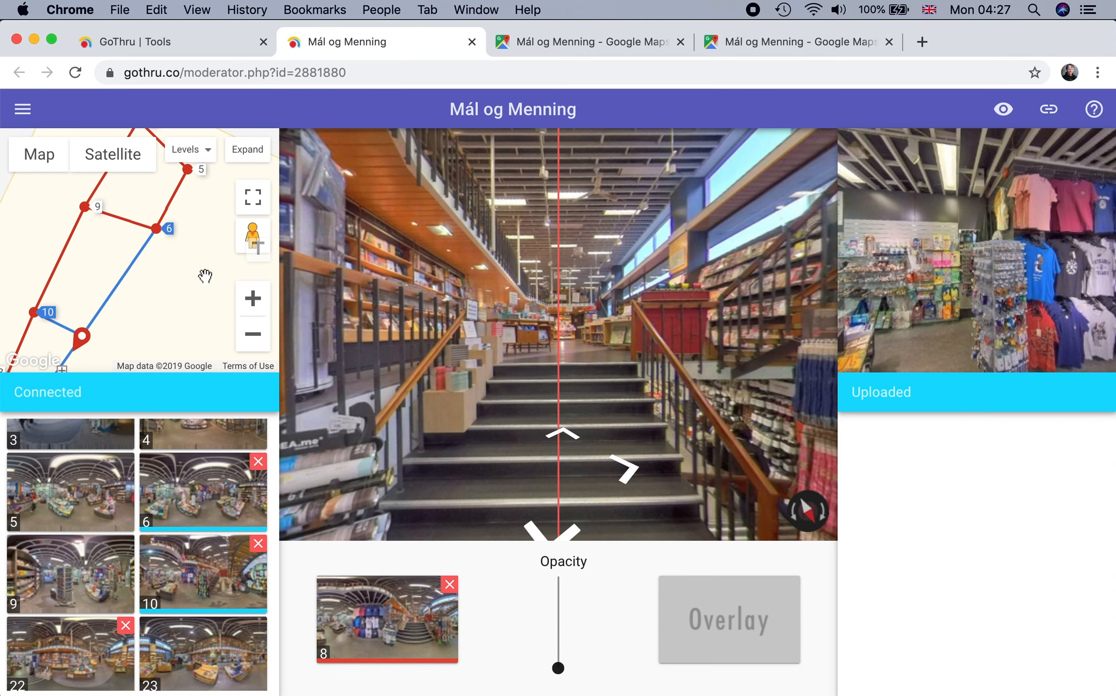
pyautogui.moveTo(205, 276); pyautogui.dragTo(229, 240)
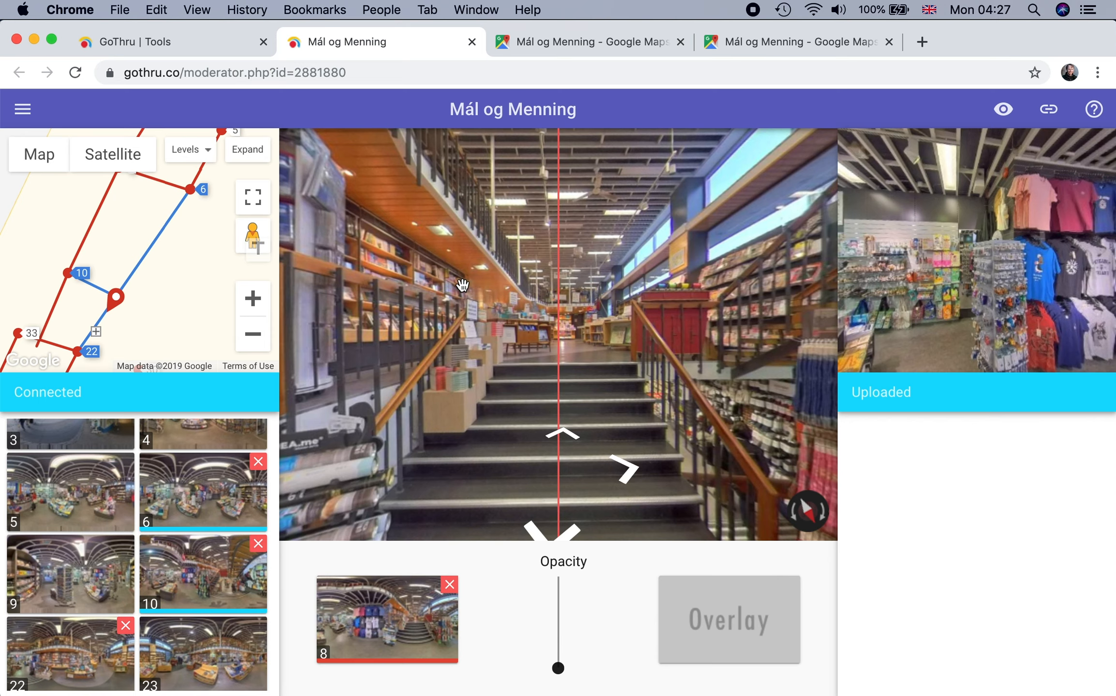
pyautogui.click(25, 115)
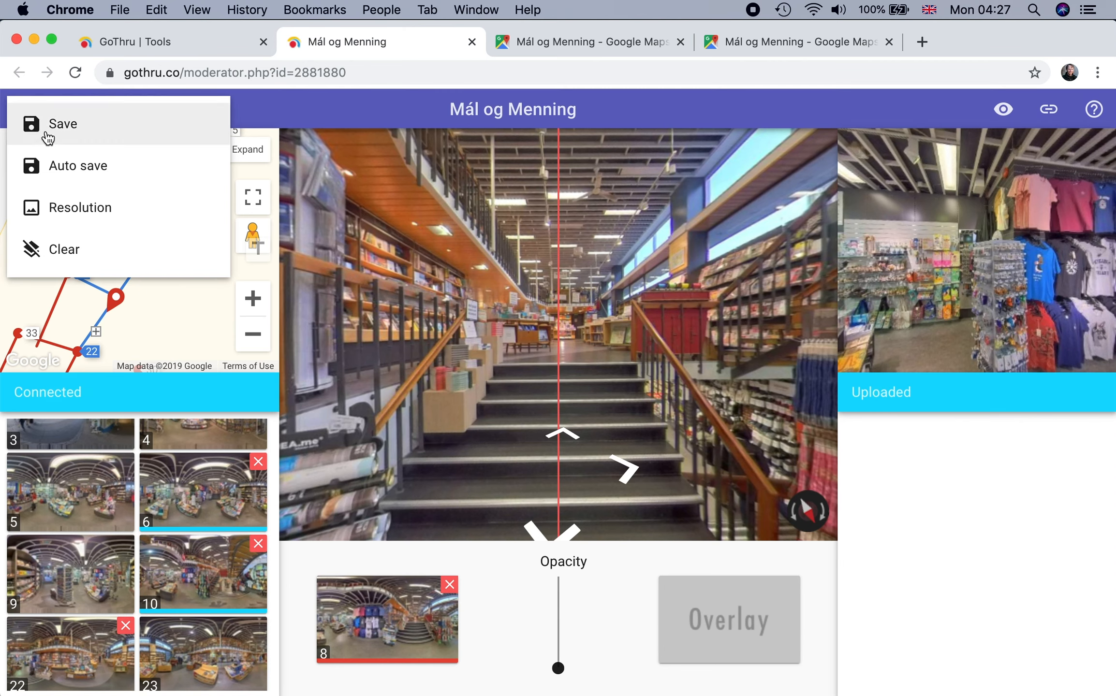
pyautogui.click(24, 125)
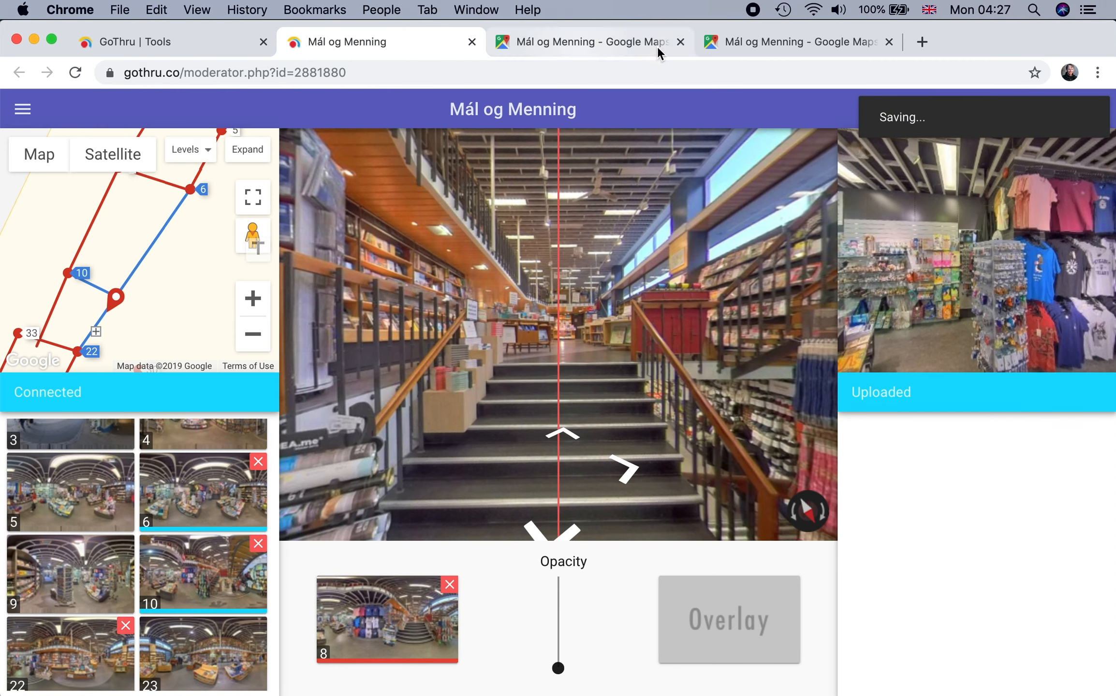
pyautogui.click(680, 43)
pyautogui.click(680, 43)
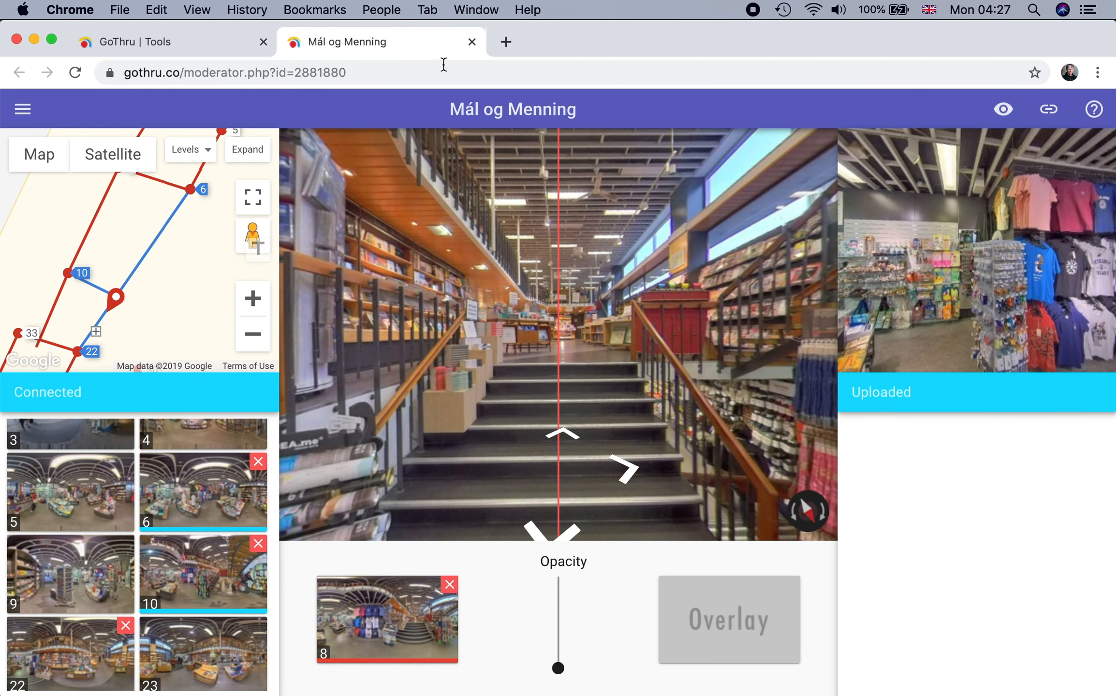
pyautogui.click(471, 42)
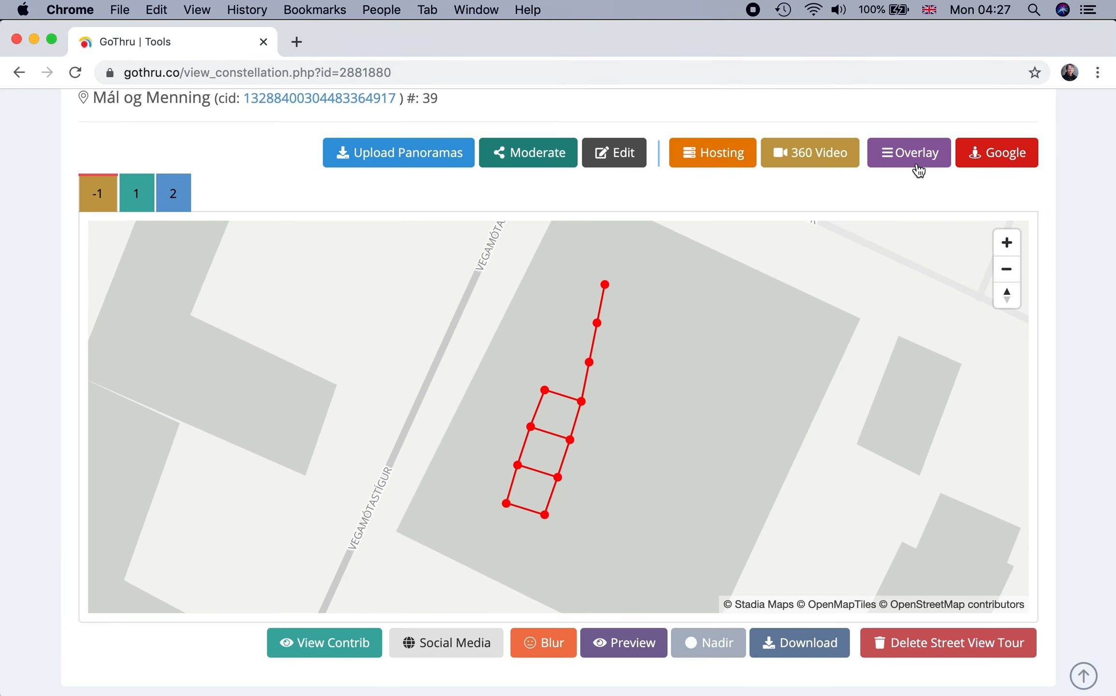
# - Open the tour's Google Street View publishing page, start publishing the updated tour, and acknowledge the publish process notice
pyautogui.click(997, 153)
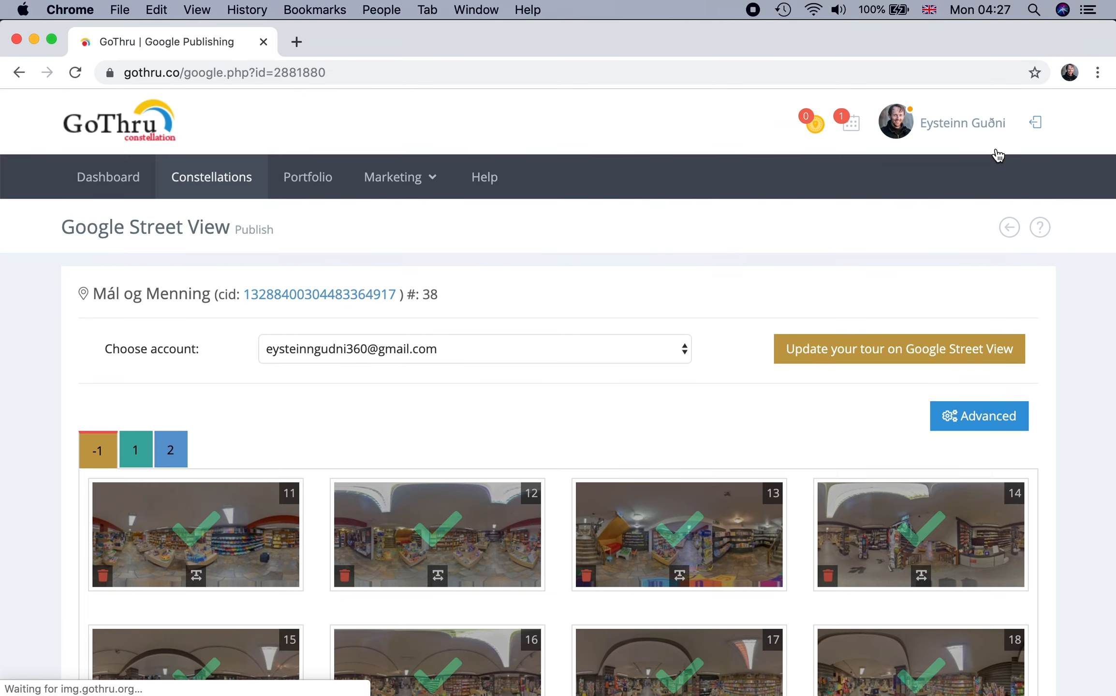
pyautogui.scroll(-5, 1096, 377)
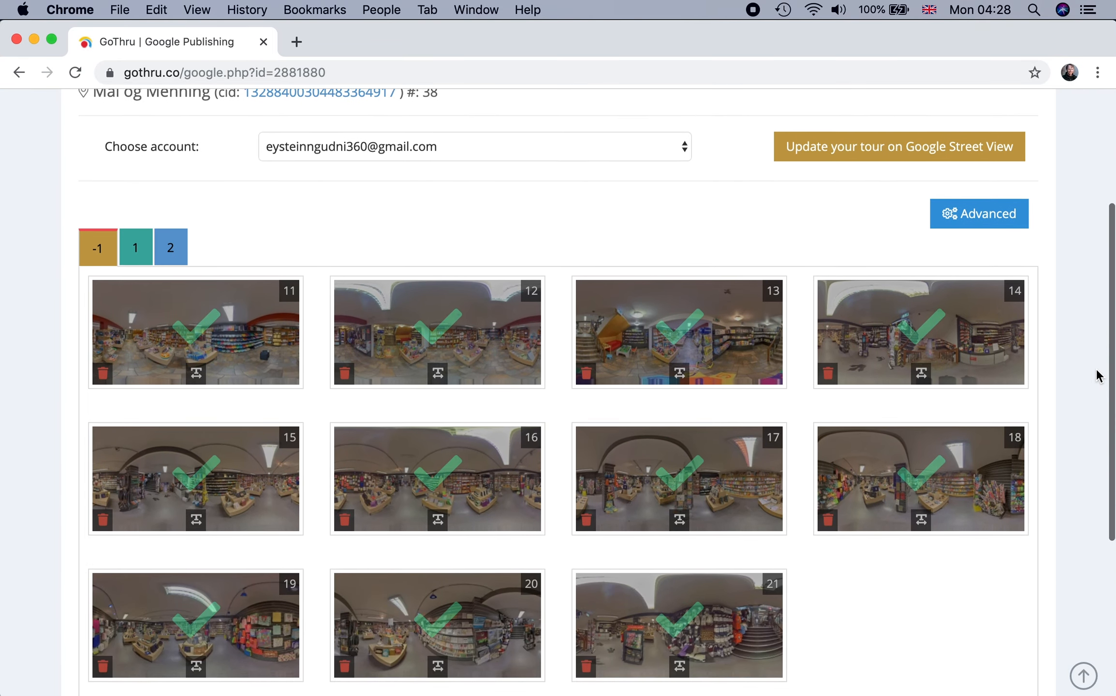
pyautogui.scroll(-1, 1096, 377)
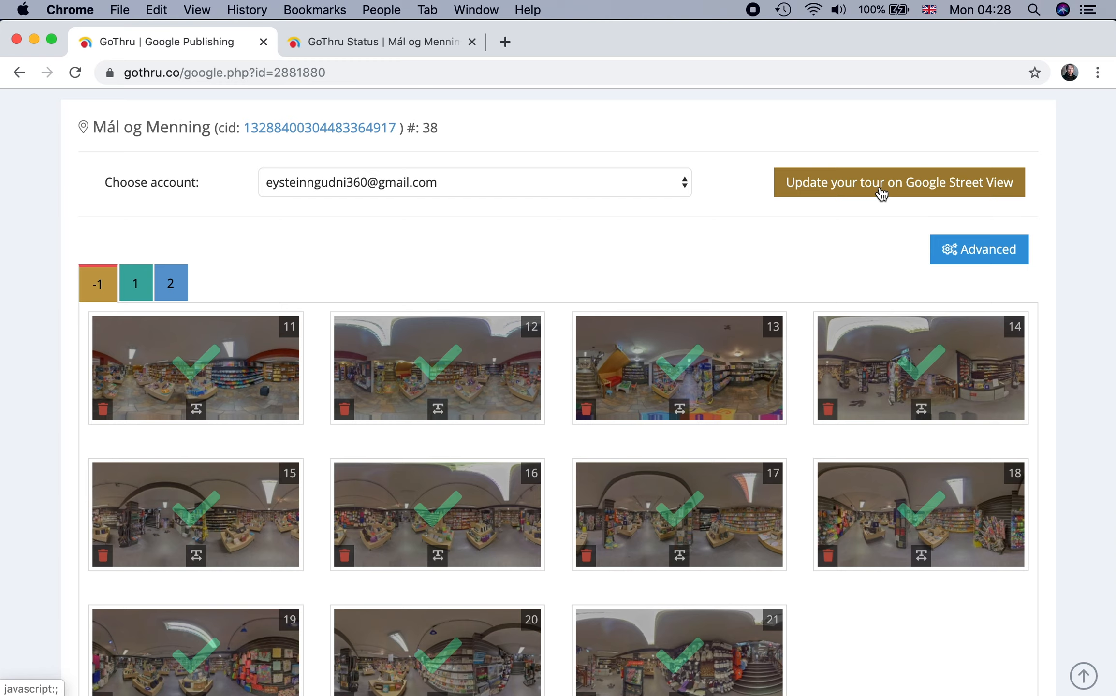
pyautogui.click(879, 187)
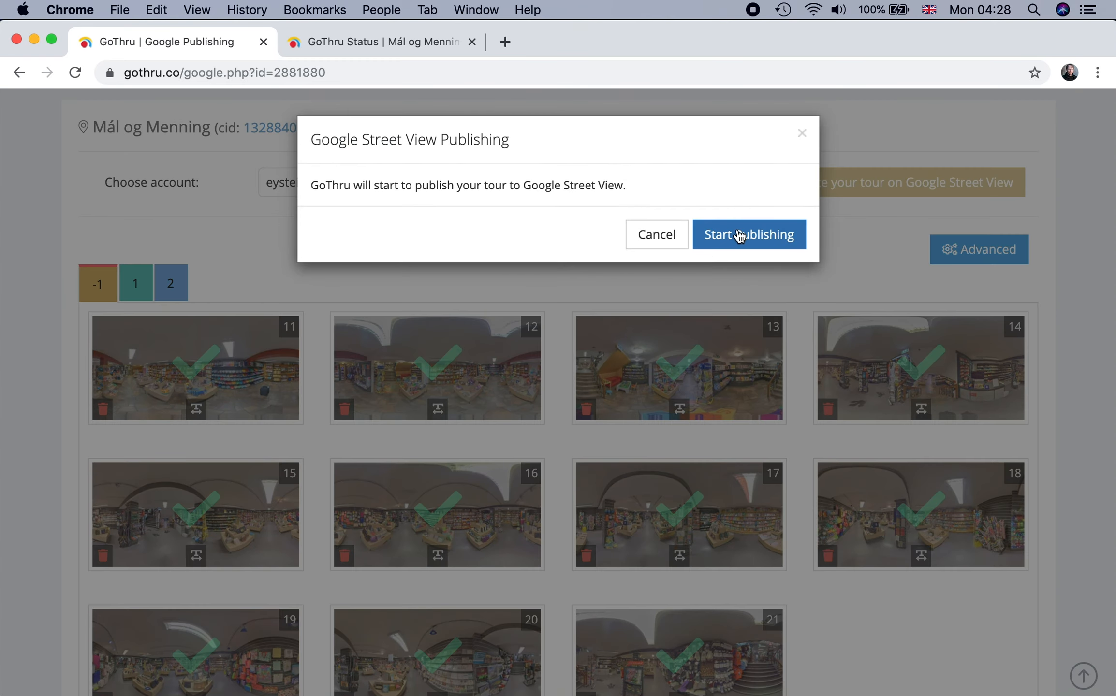
pyautogui.click(739, 235)
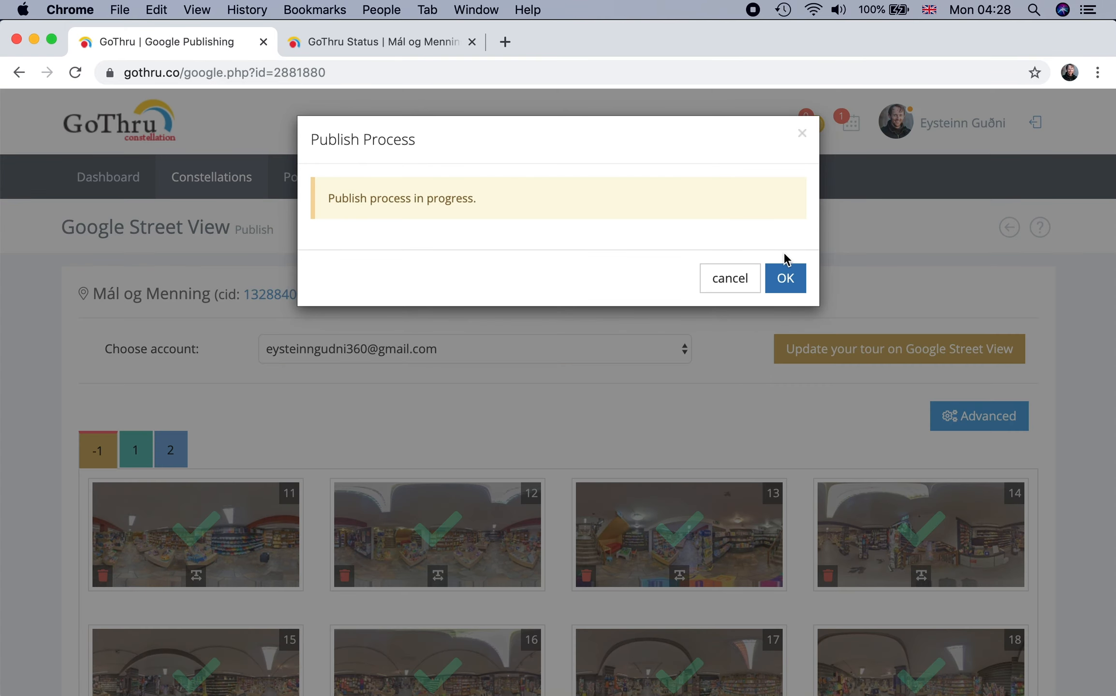
pyautogui.click(786, 280)
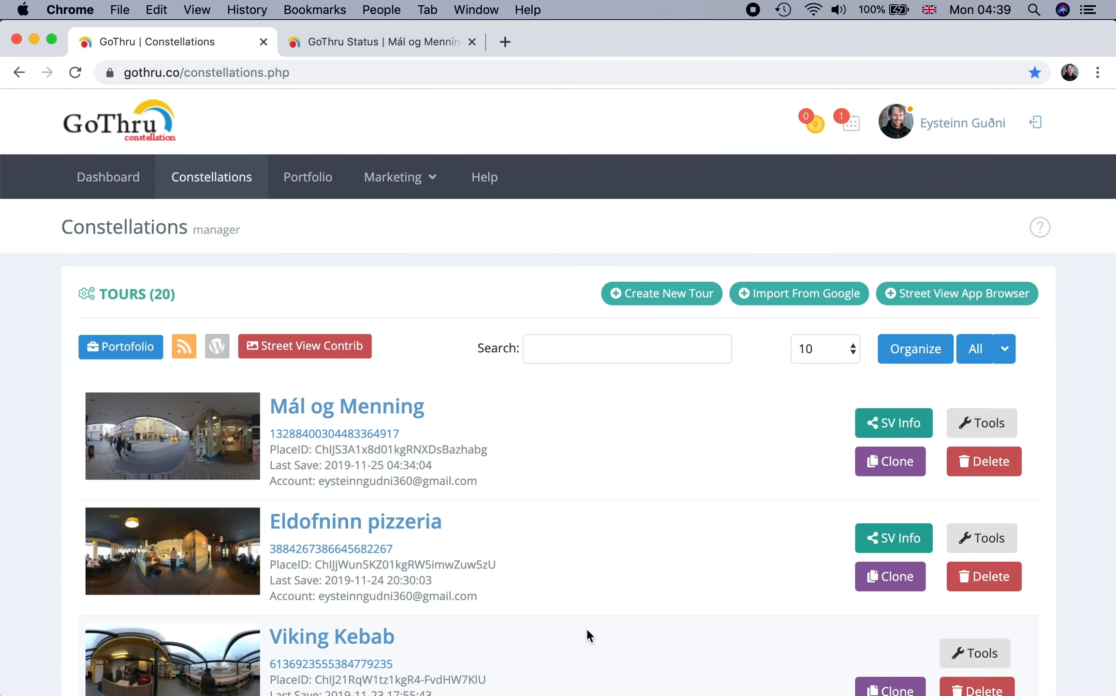
# - Open the Mál og Menning tour's tools from the constellations list and go to its Google Street View publishing page
pyautogui.click(966, 423)
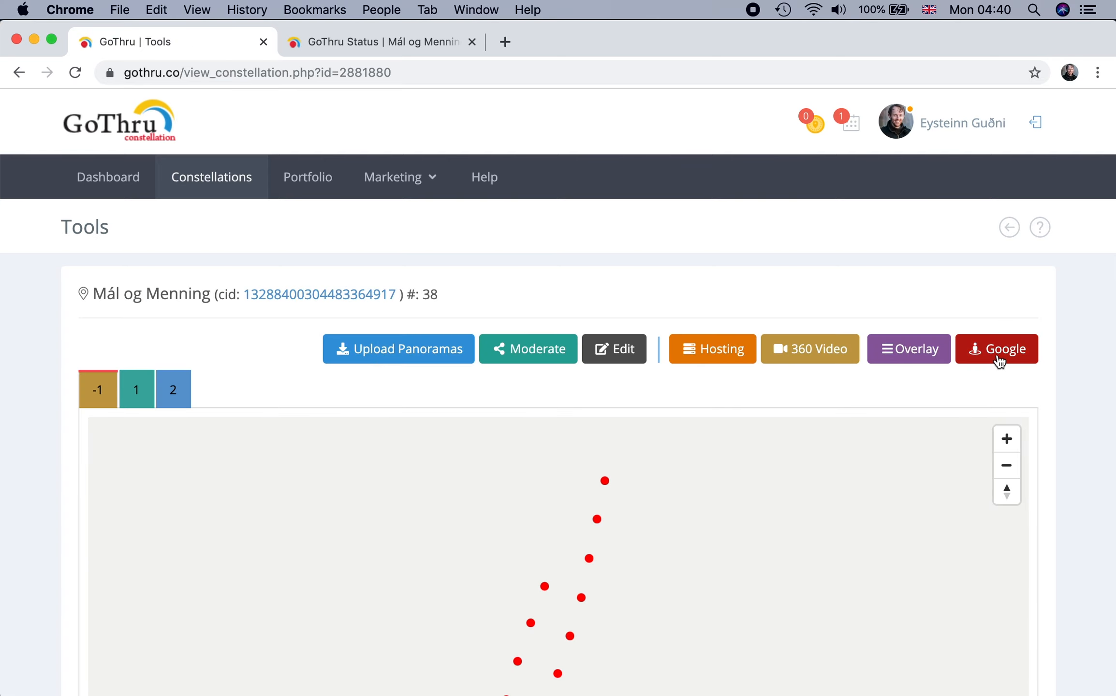
pyautogui.click(999, 358)
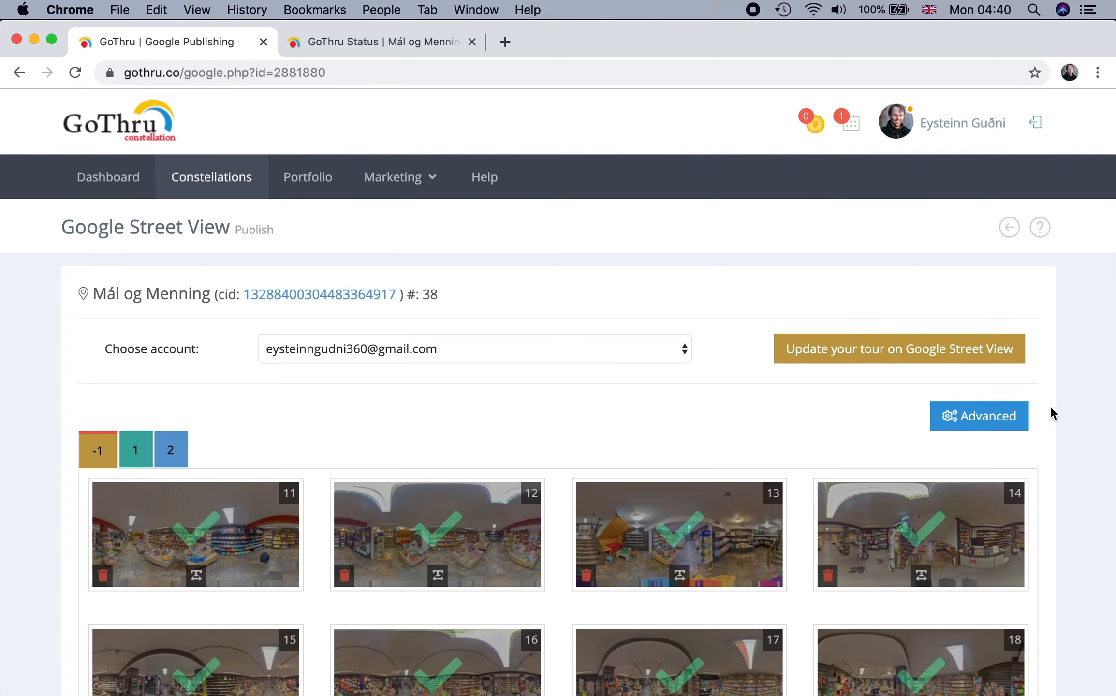
pyautogui.scroll(-5, 1050, 406)
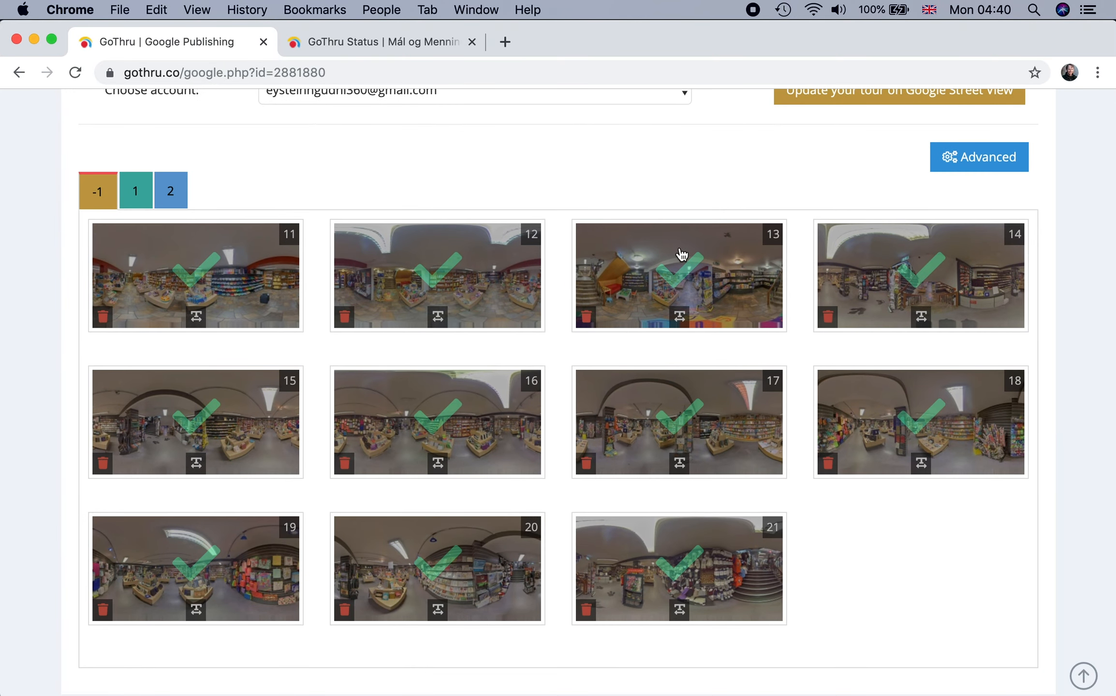
pyautogui.scroll(3, 649, 199)
pyautogui.scroll(-3, 650, 199)
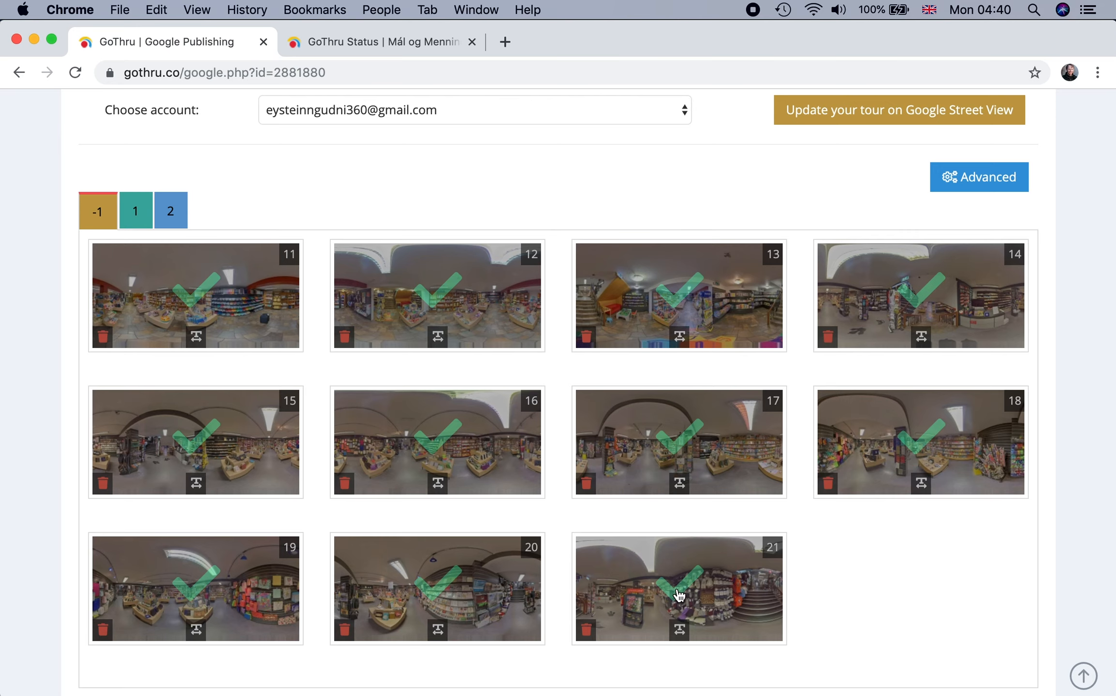
# - Remove the business association from panoramas 11, 12 and 13 on level -1
pyautogui.click(181, 274)
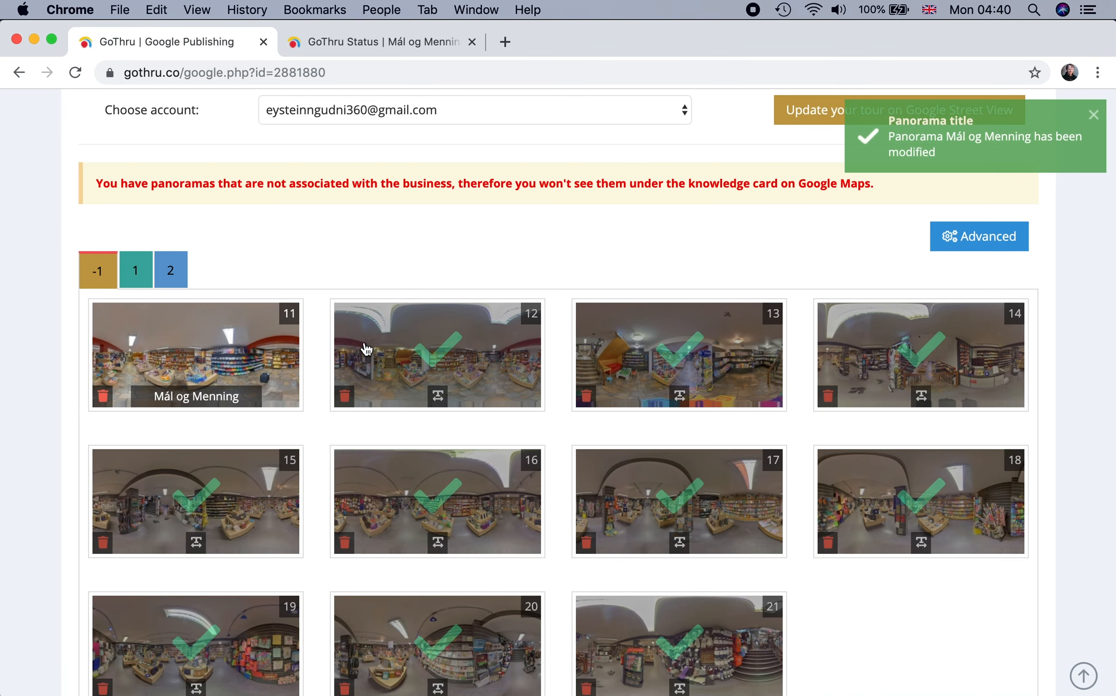
pyautogui.click(419, 352)
pyautogui.click(650, 367)
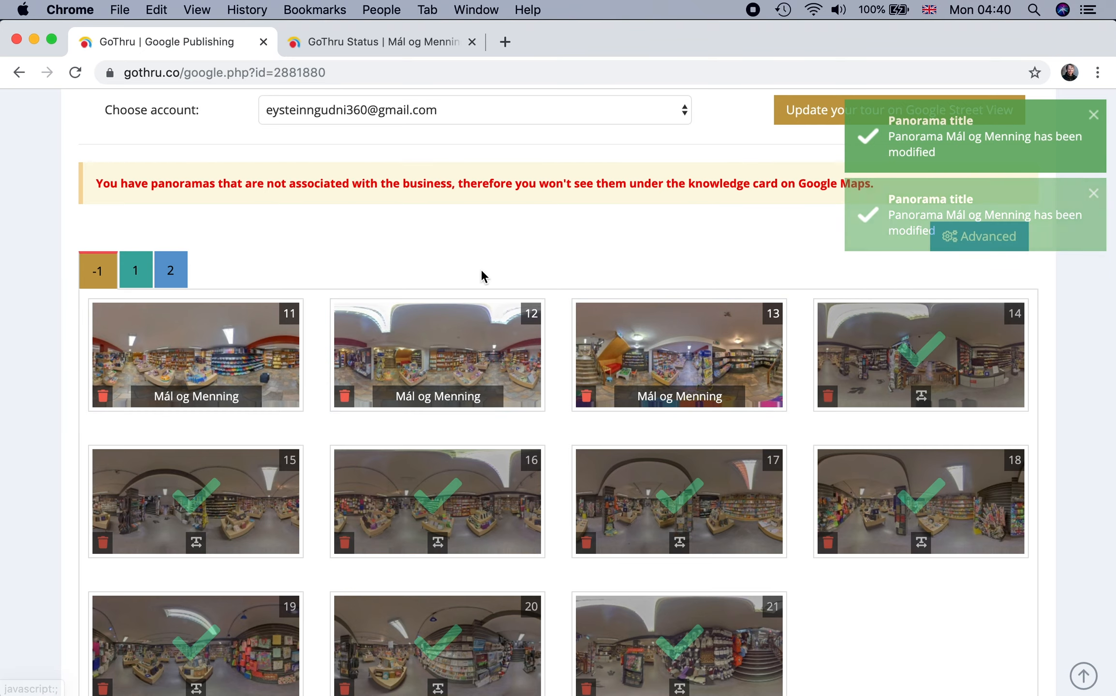
# - Switch to the level 1 panoramas and remove the business association from panorama 25
pyautogui.click(134, 280)
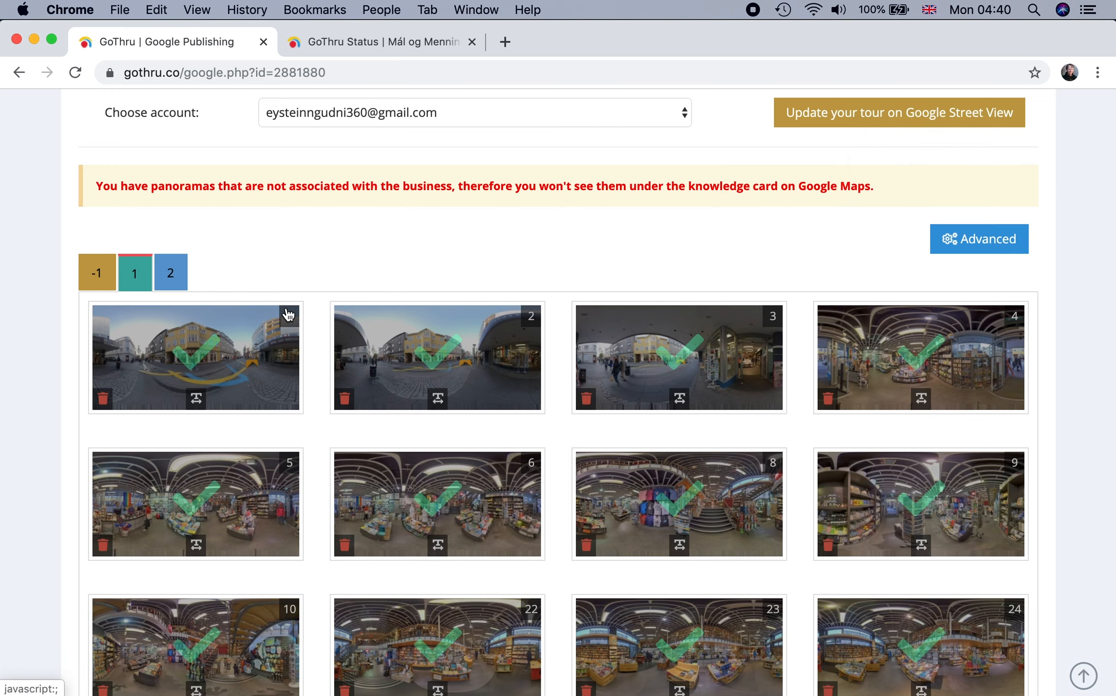
pyautogui.scroll(-3, 289, 314)
pyautogui.scroll(-7, 288, 313)
pyautogui.scroll(2, 288, 315)
pyautogui.scroll(-3, 287, 314)
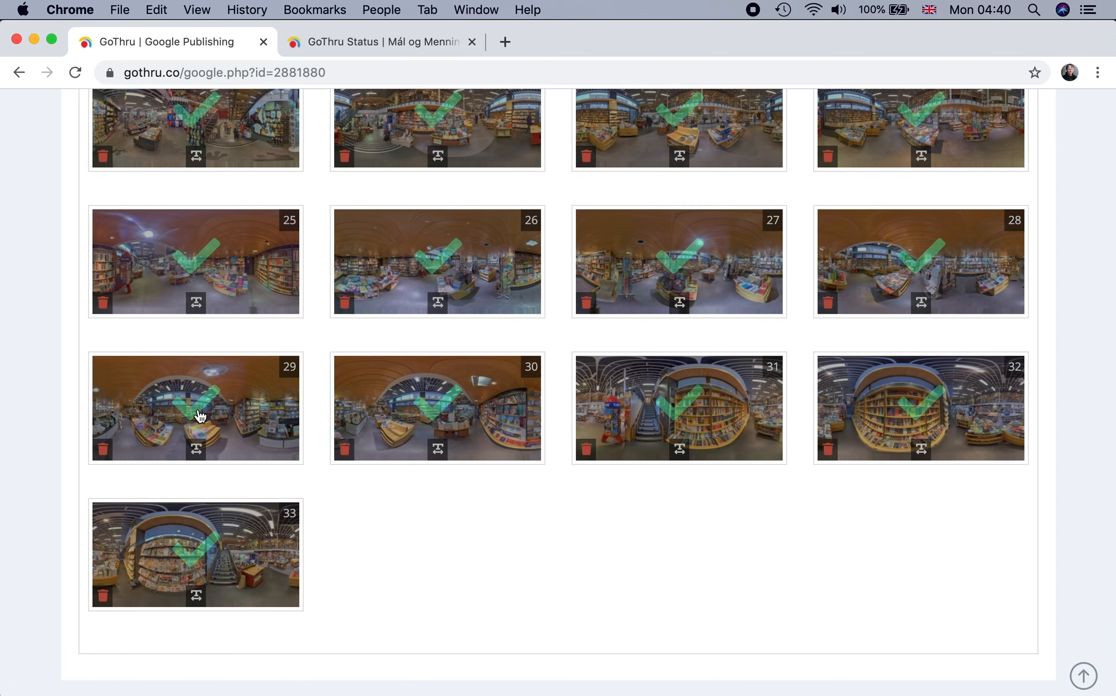
pyautogui.scroll(2, 215, 382)
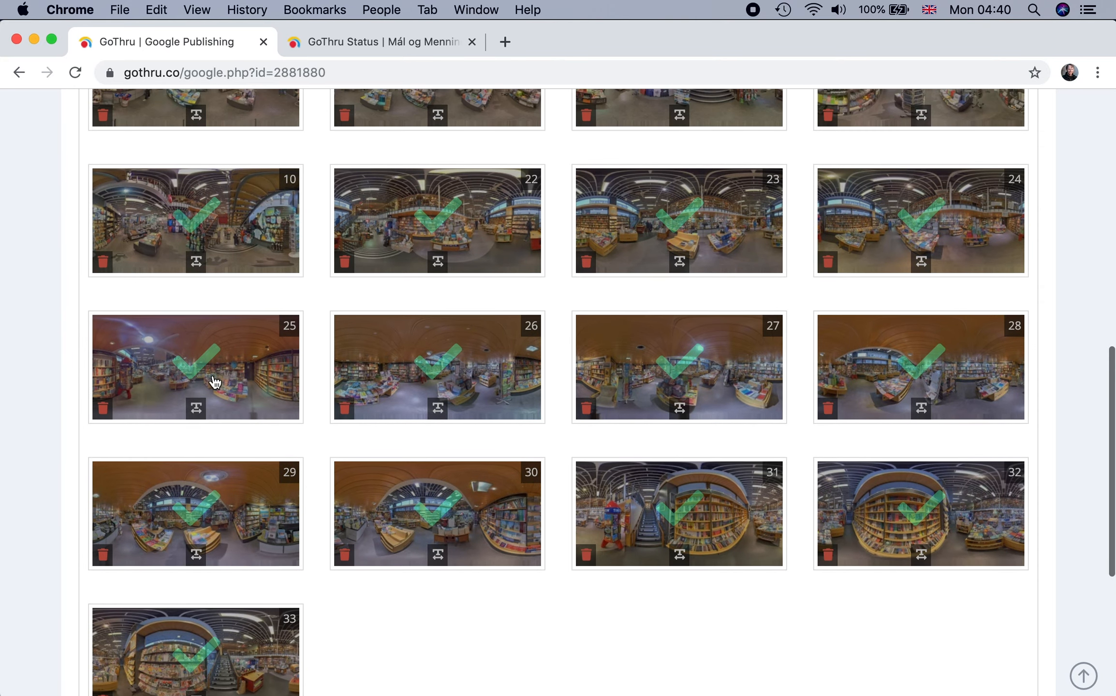
pyautogui.click(198, 371)
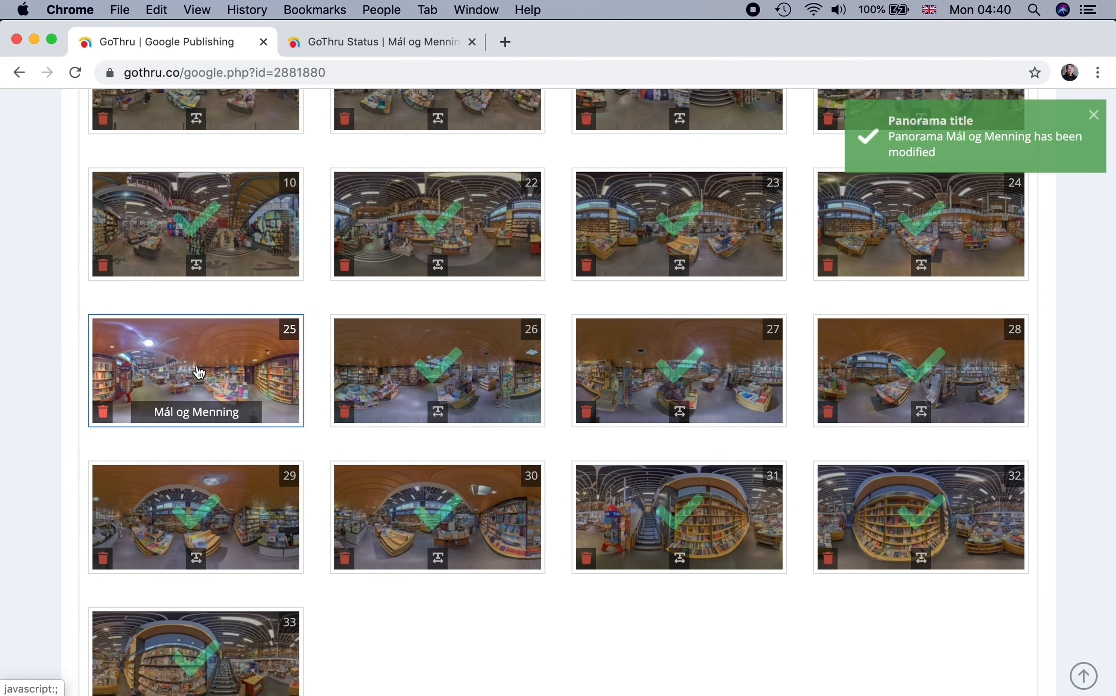
# - Review the business association marks on the level 2 panoramas
pyautogui.scroll(1, 441, 367)
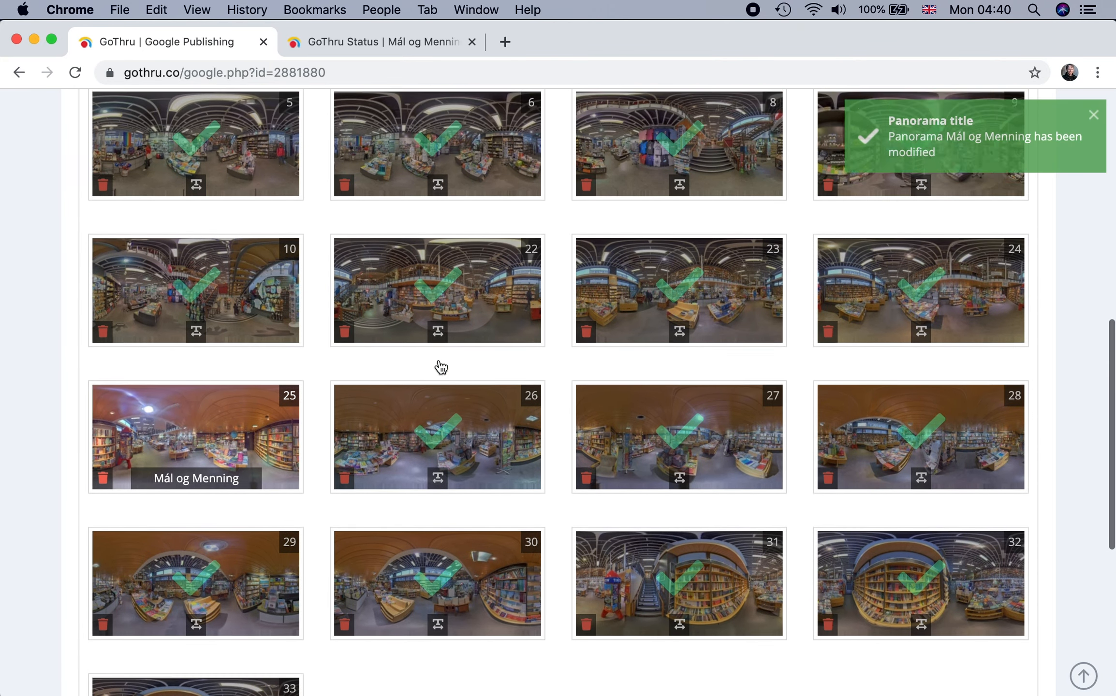
pyautogui.scroll(10, 441, 367)
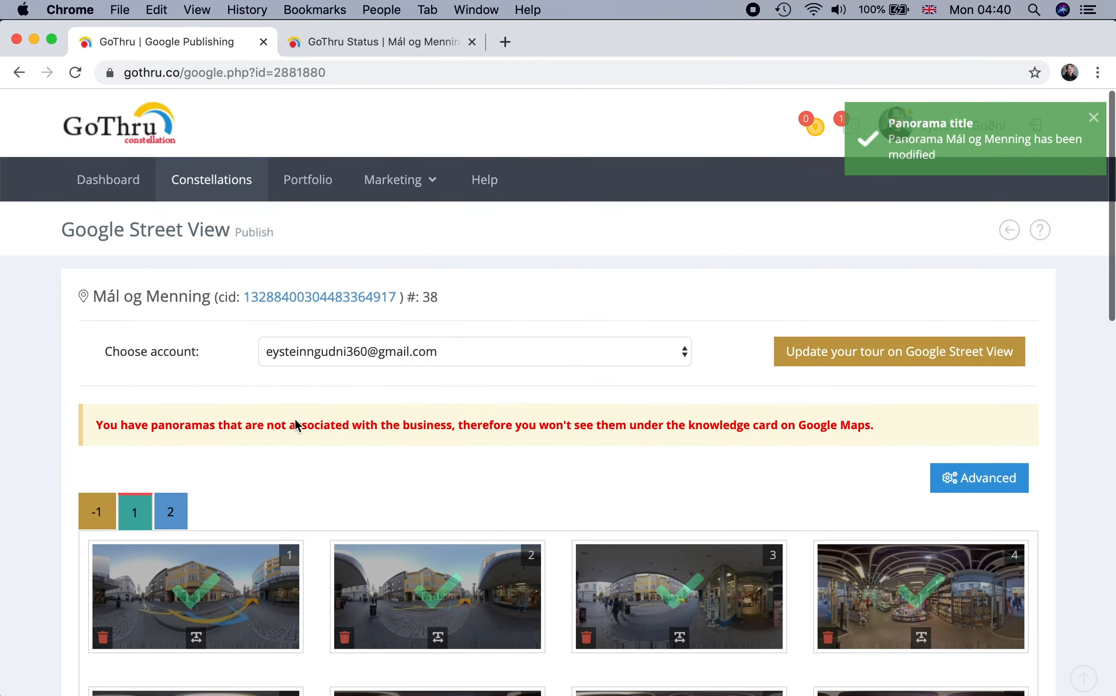
pyautogui.click(170, 512)
pyautogui.scroll(-5, 329, 445)
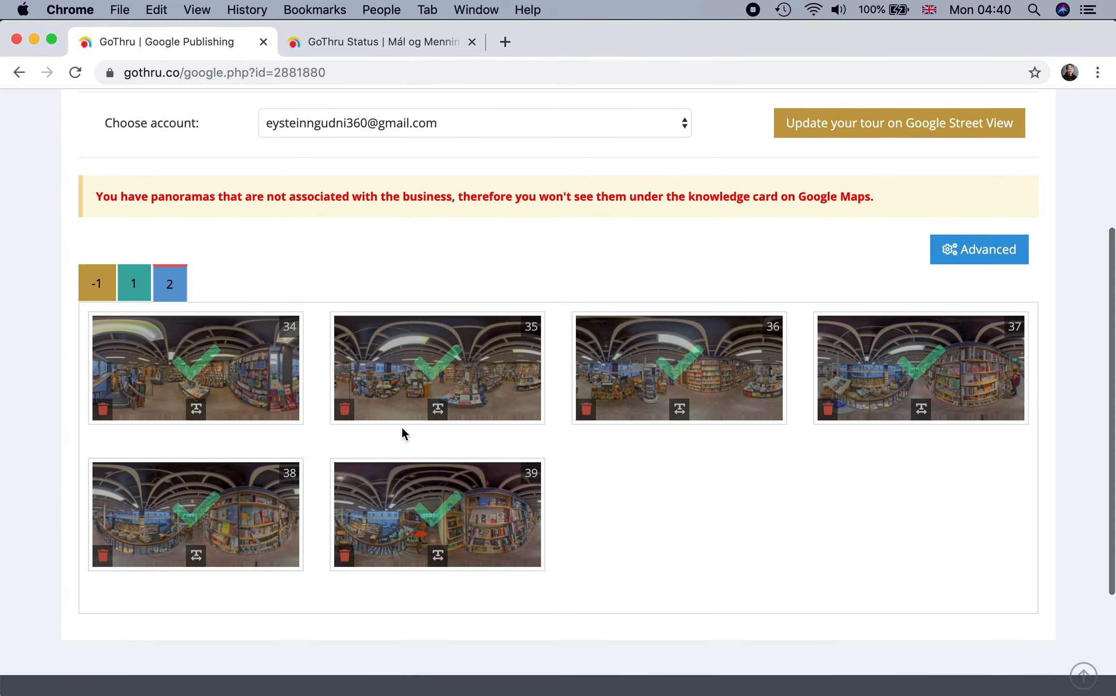
pyautogui.scroll(5, 609, 343)
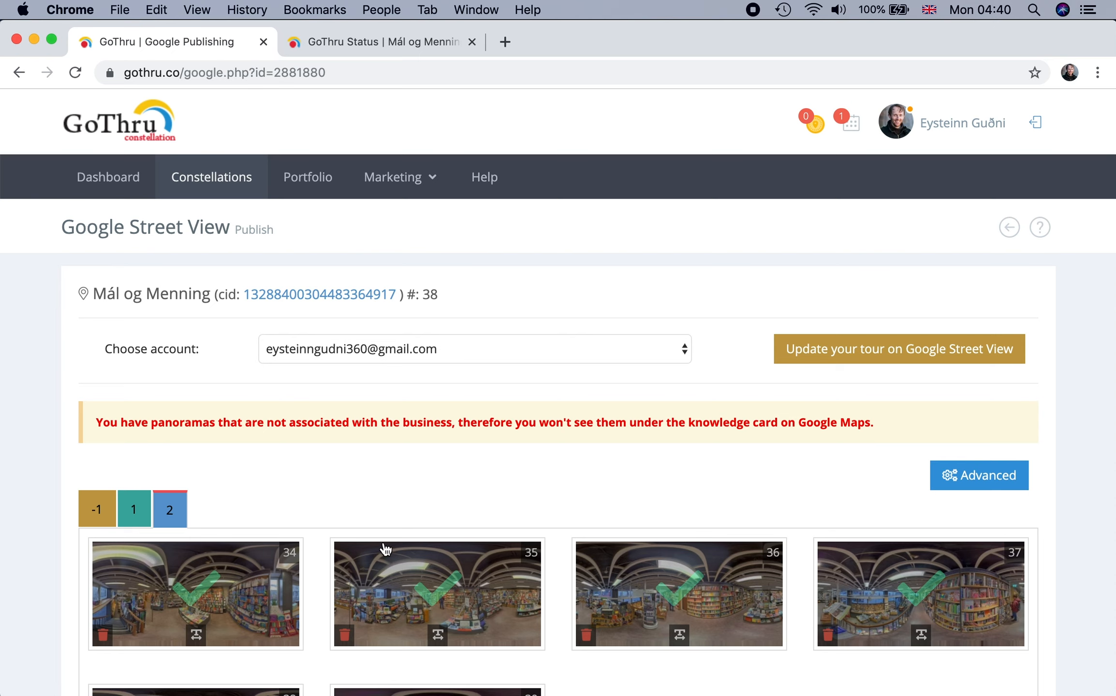
# - Return to level -1 and read the warning about panoramas not associated with the business
pyautogui.click(94, 507)
pyautogui.scroll(-3, 314, 488)
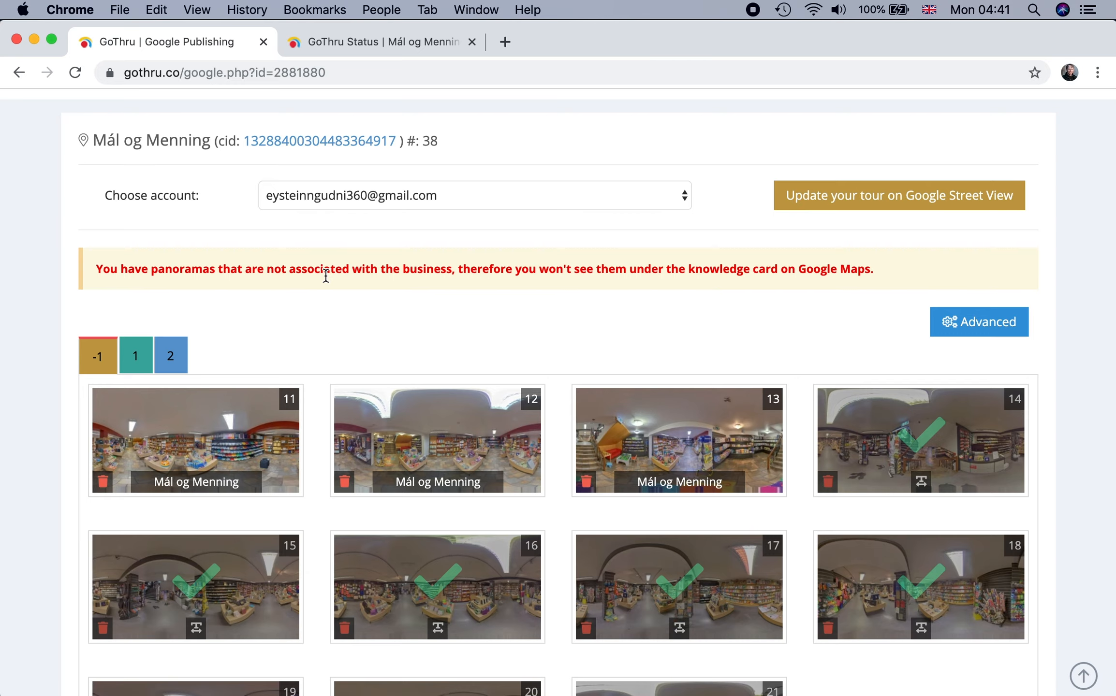
pyautogui.scroll(-2, 325, 275)
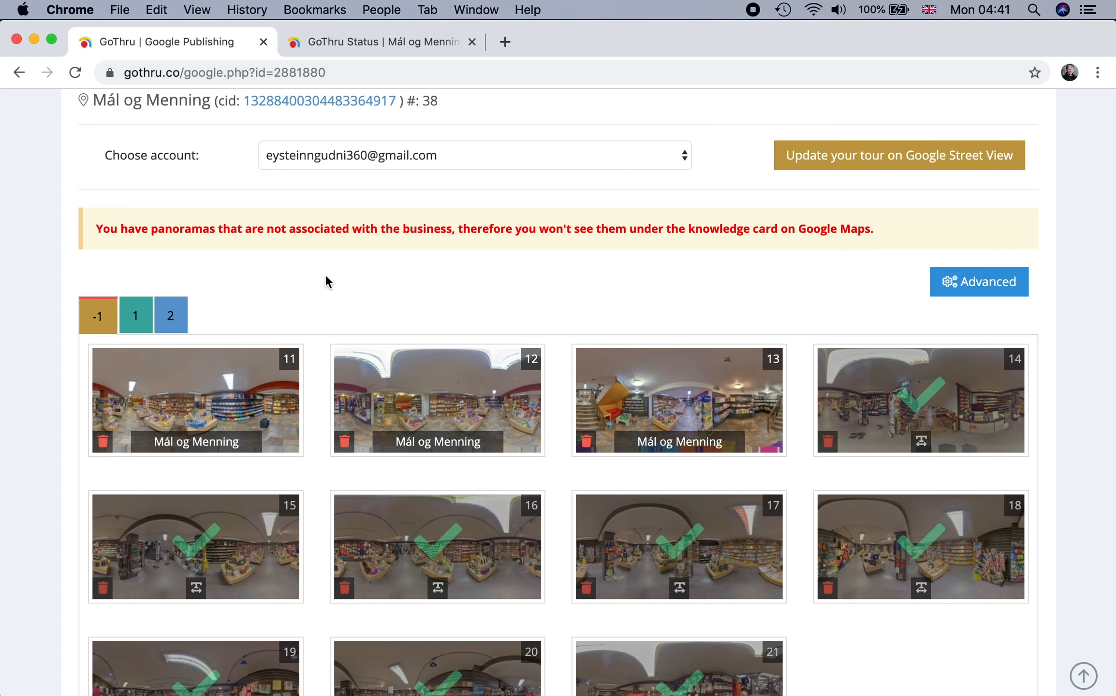
pyautogui.moveTo(96, 228); pyautogui.dragTo(465, 259)
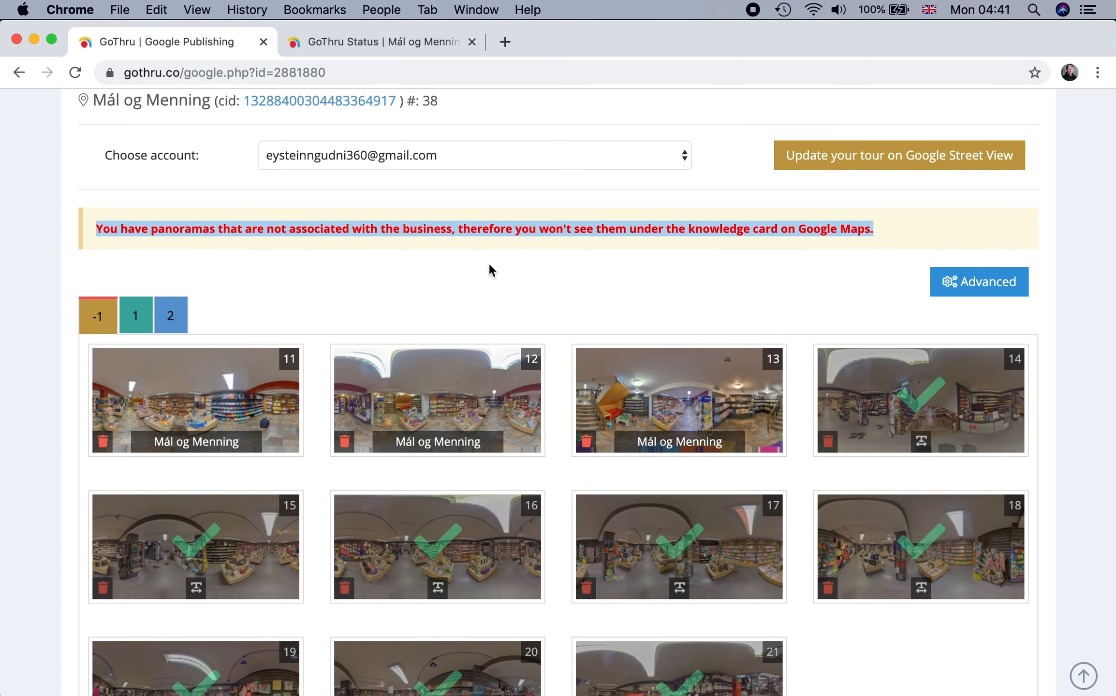
pyautogui.click(484, 271)
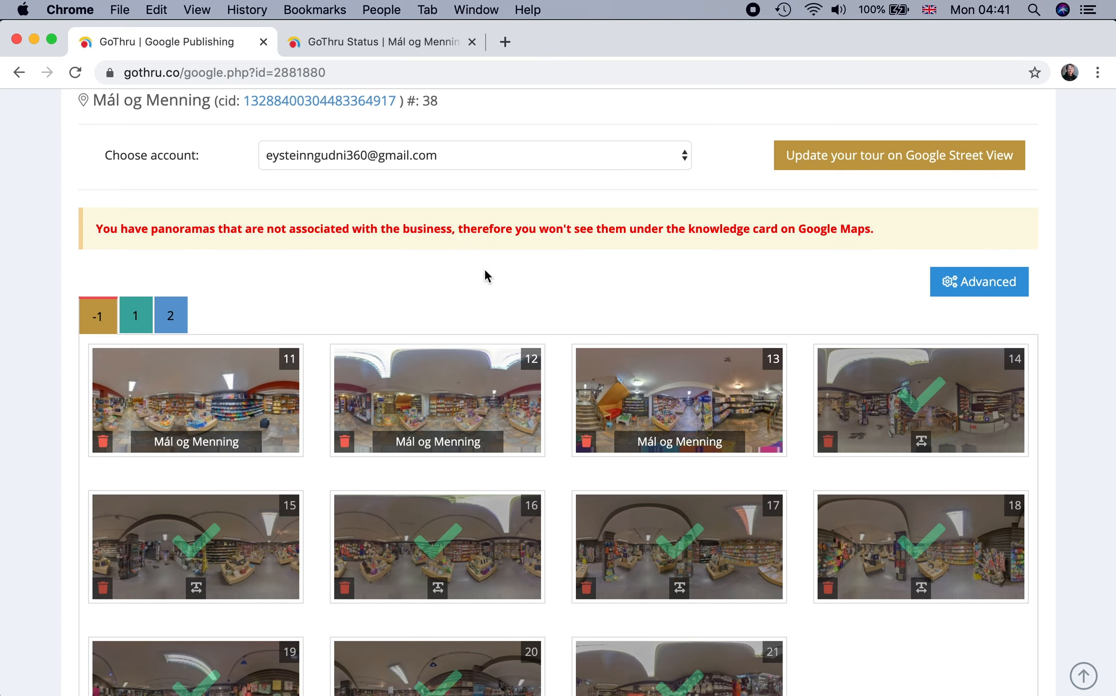